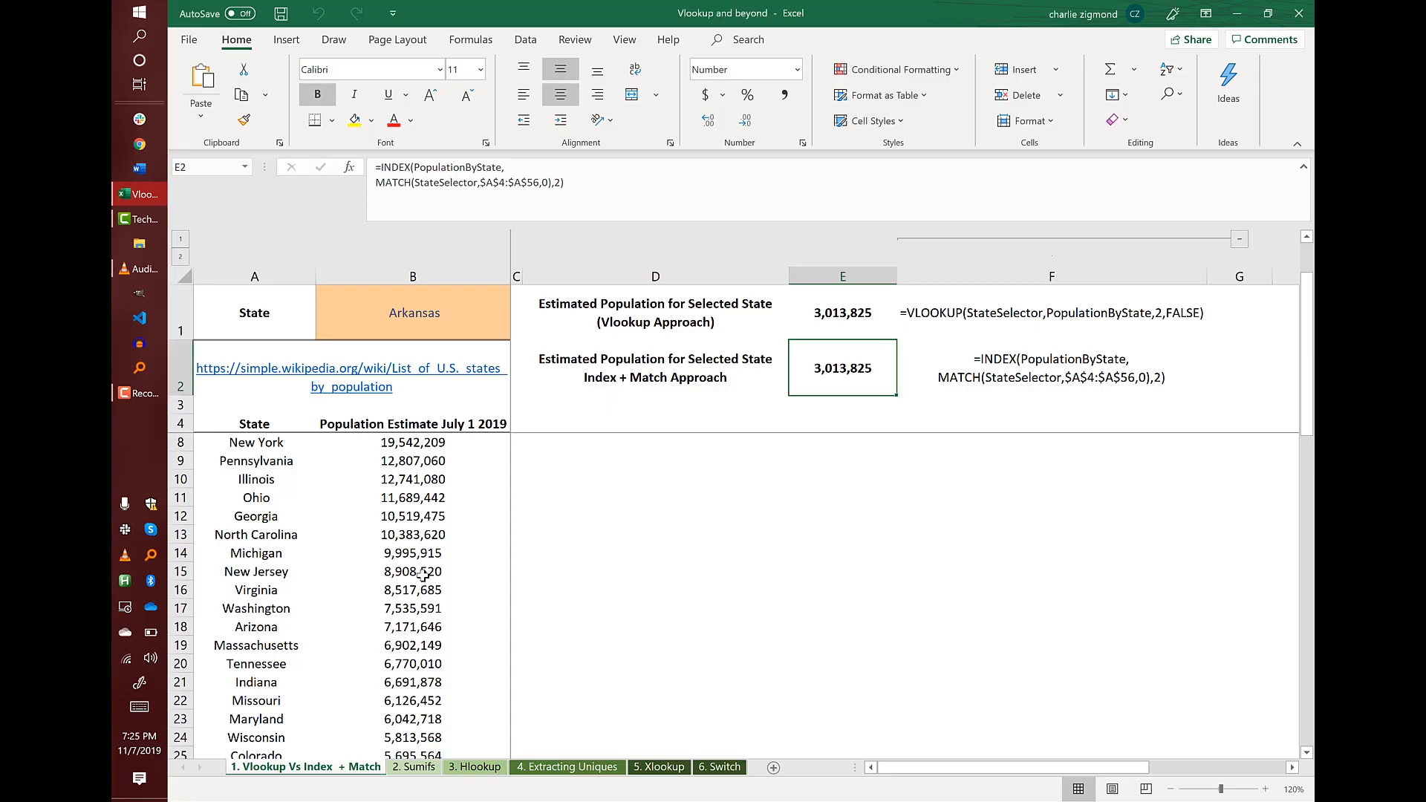
# Review the Vlookup approach label in D1, the formula text in F1 and the VLOOKUP formula in E1, leaving the formula unedited
pyautogui.click(524, 484)
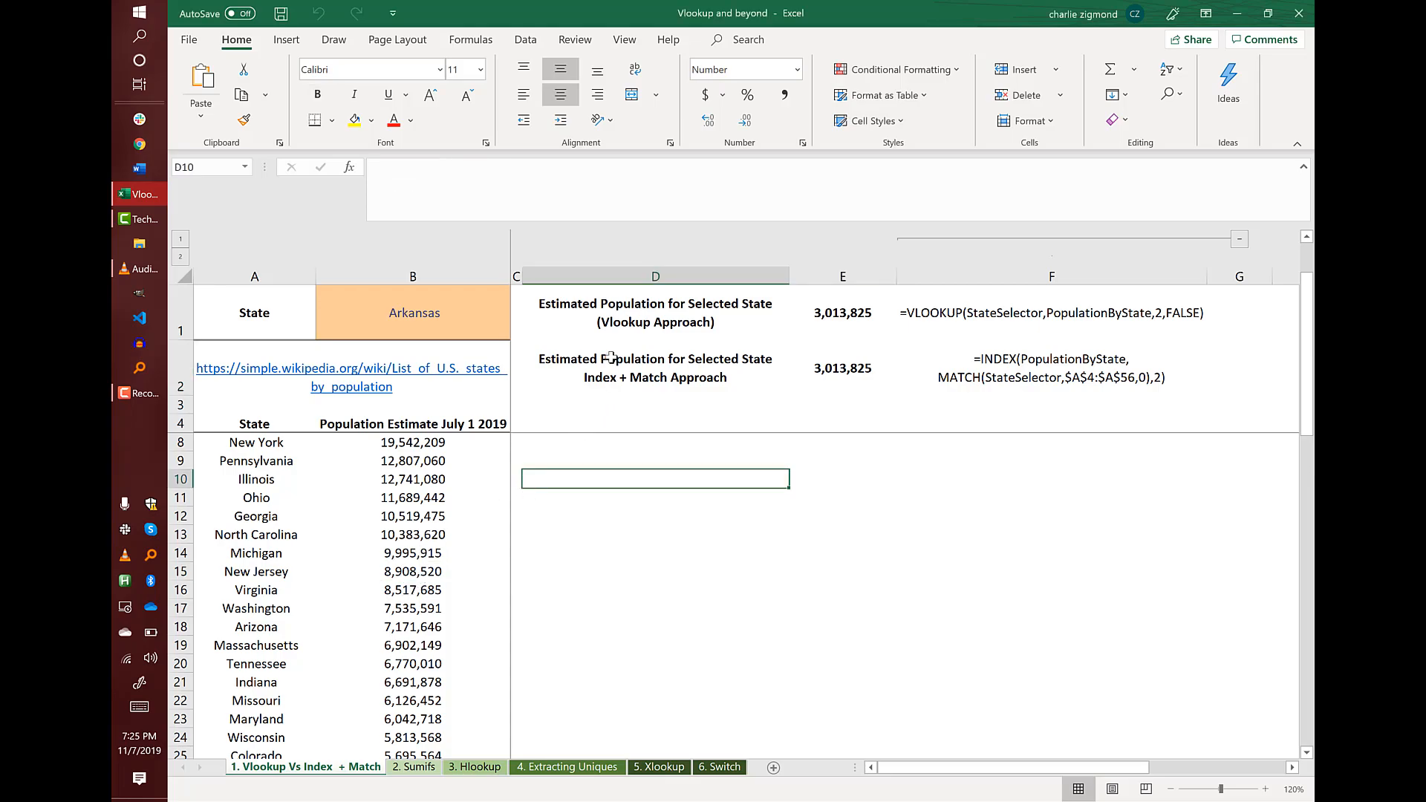
pyautogui.click(597, 321)
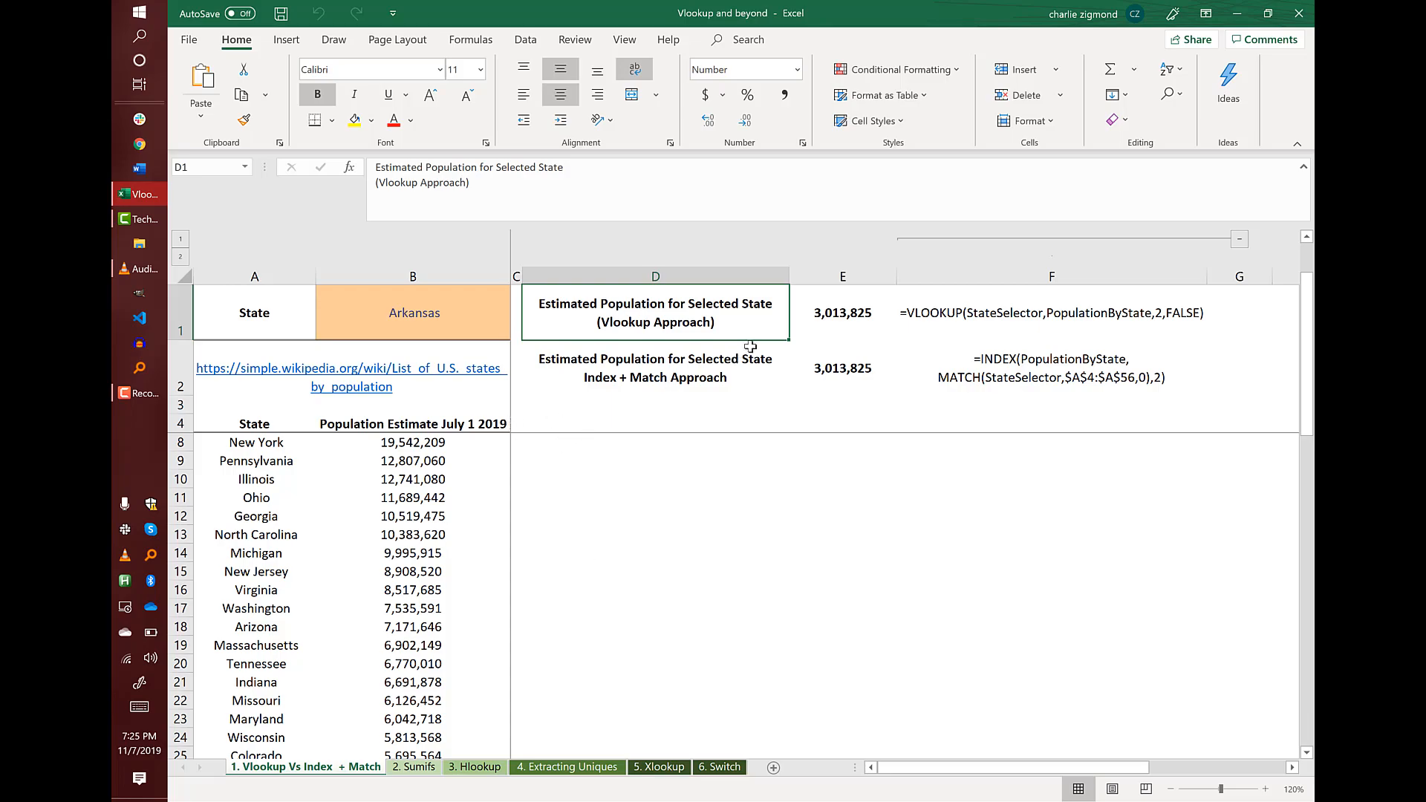
pyautogui.click(901, 314)
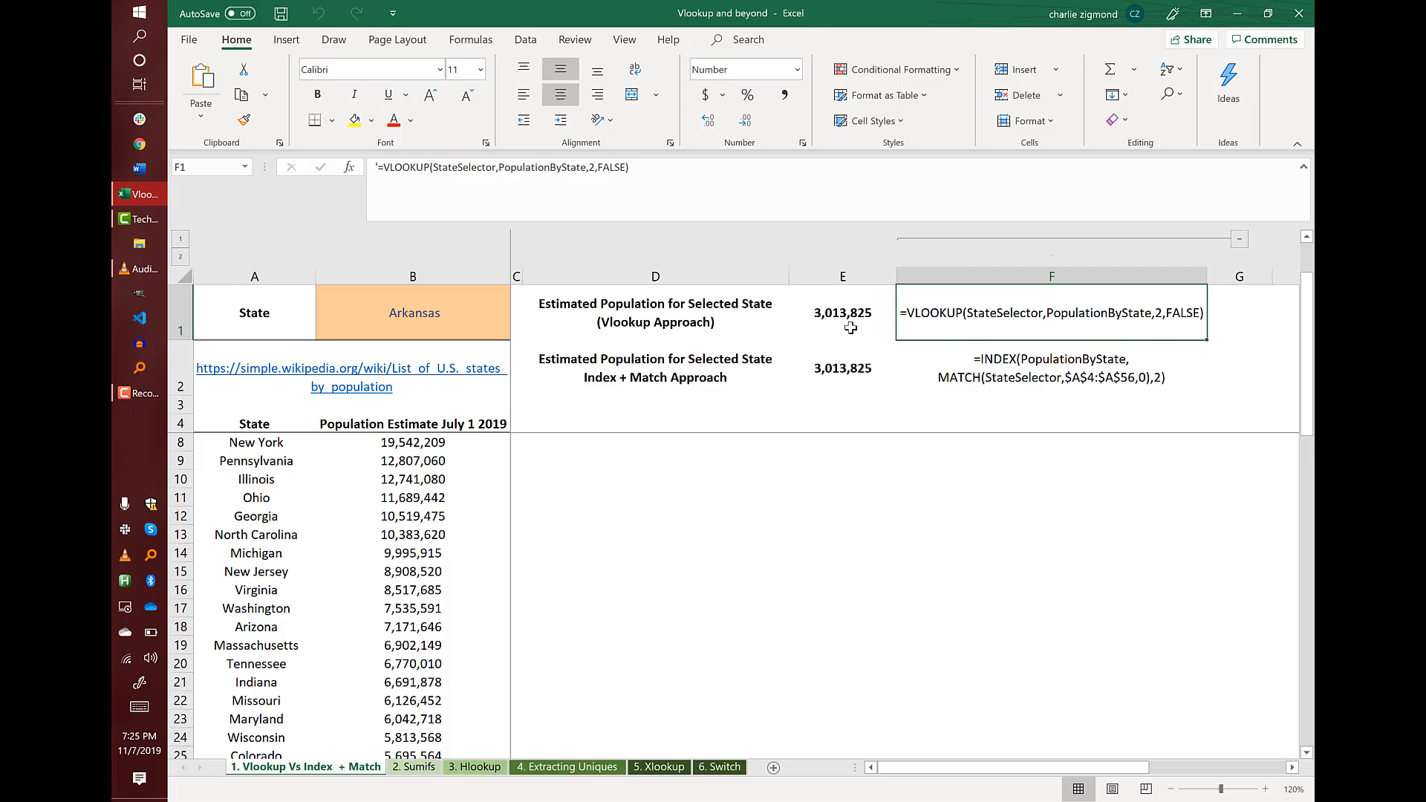
pyautogui.click(864, 320)
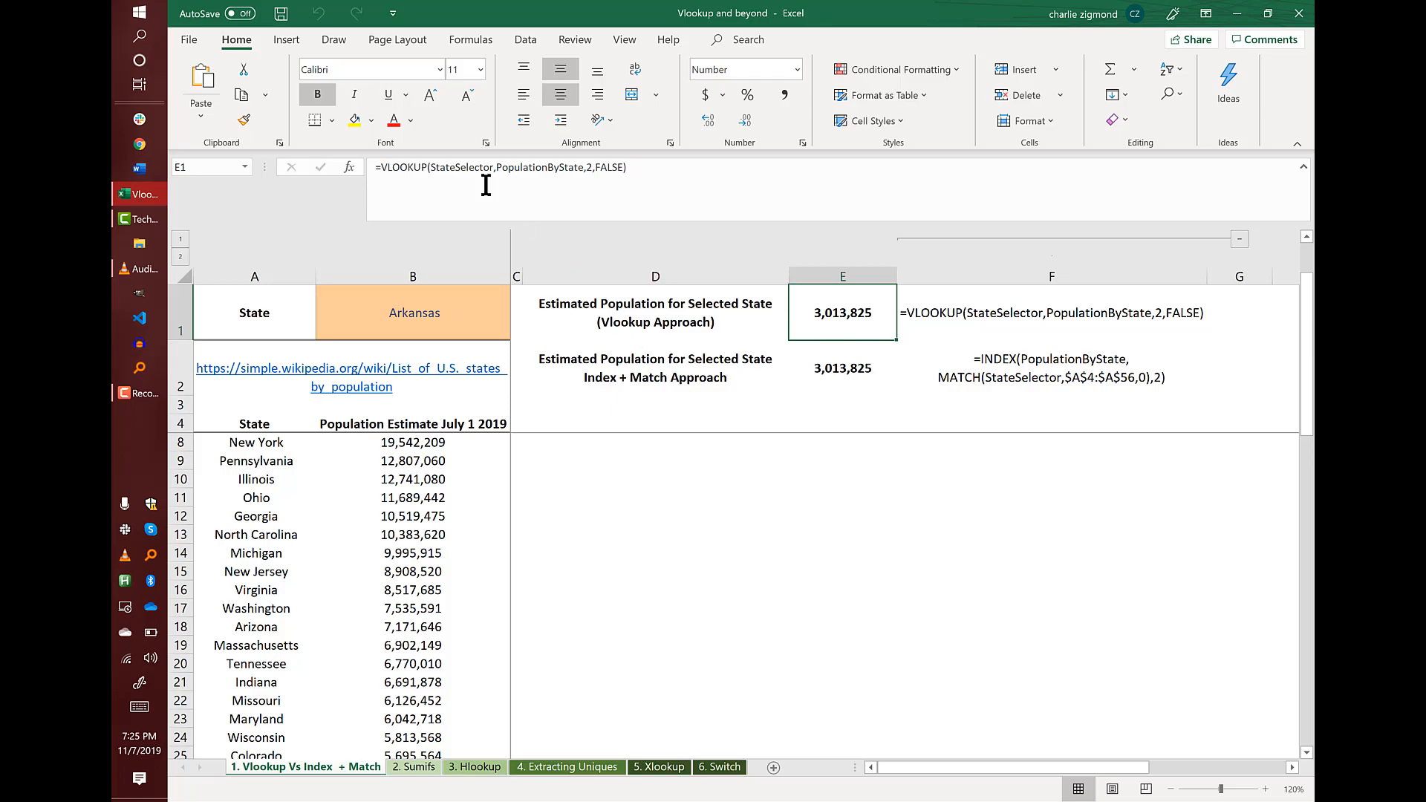
pyautogui.click(449, 168)
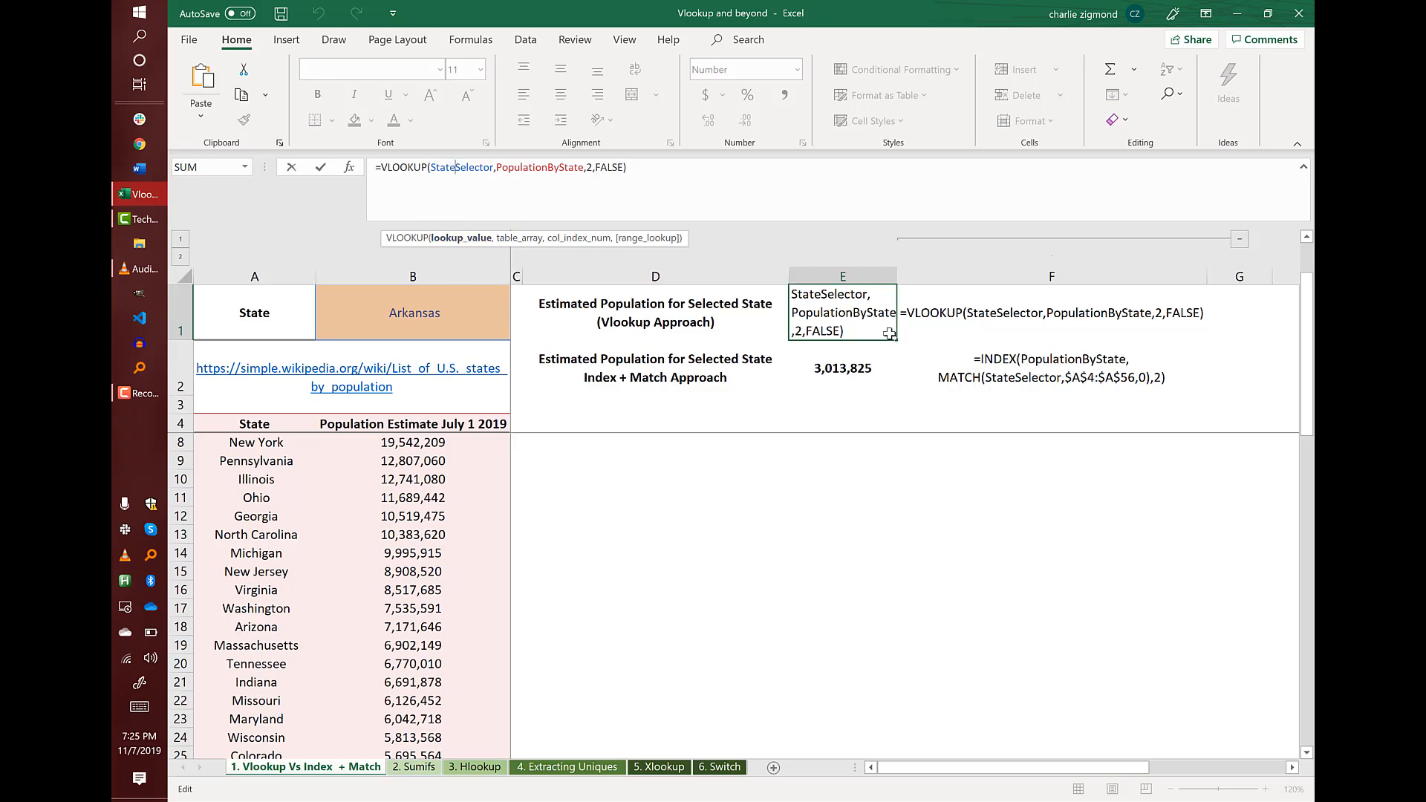
pyautogui.press('Escape')
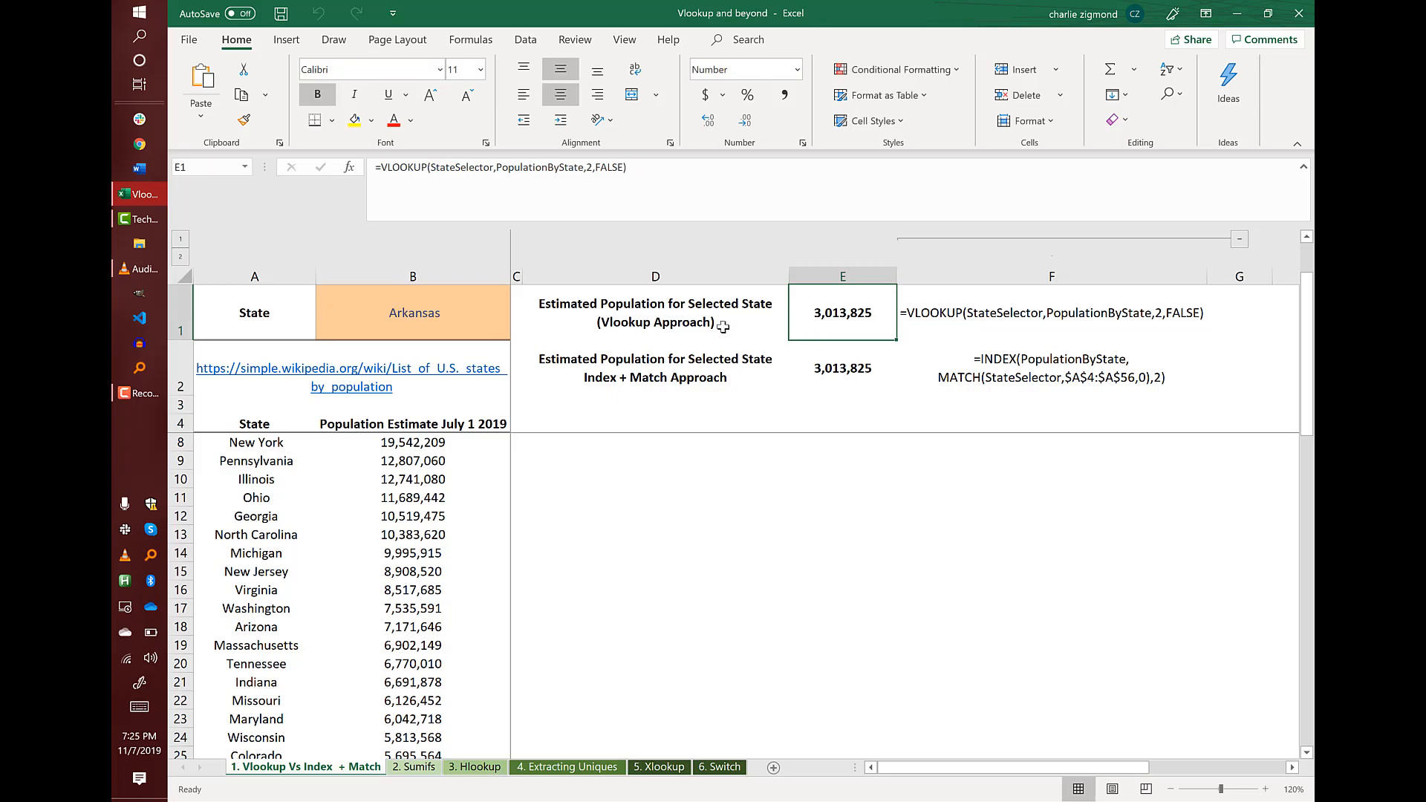
pyautogui.click(725, 325)
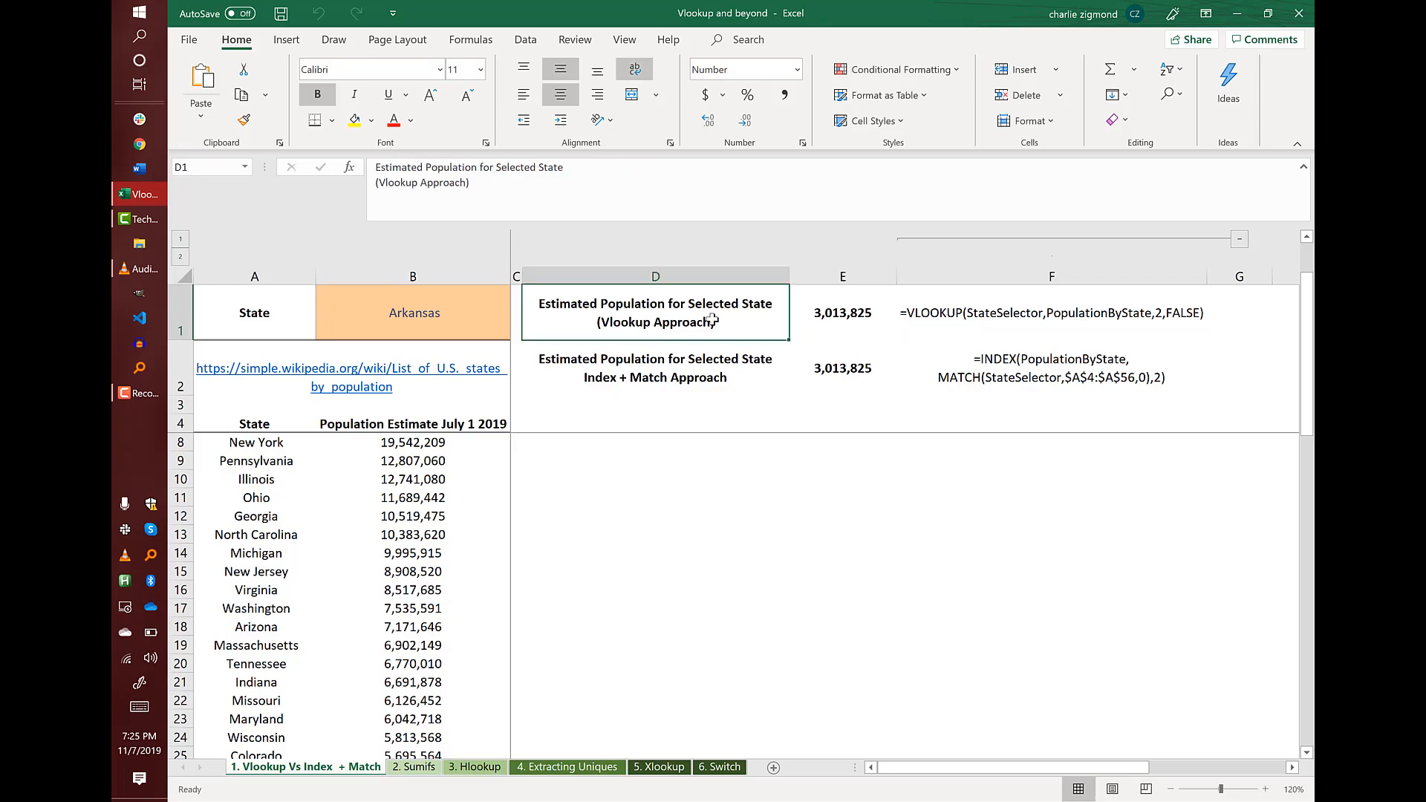
# Test the state selector in B1 with Mississippi and with Oregon
pyautogui.click(470, 301)
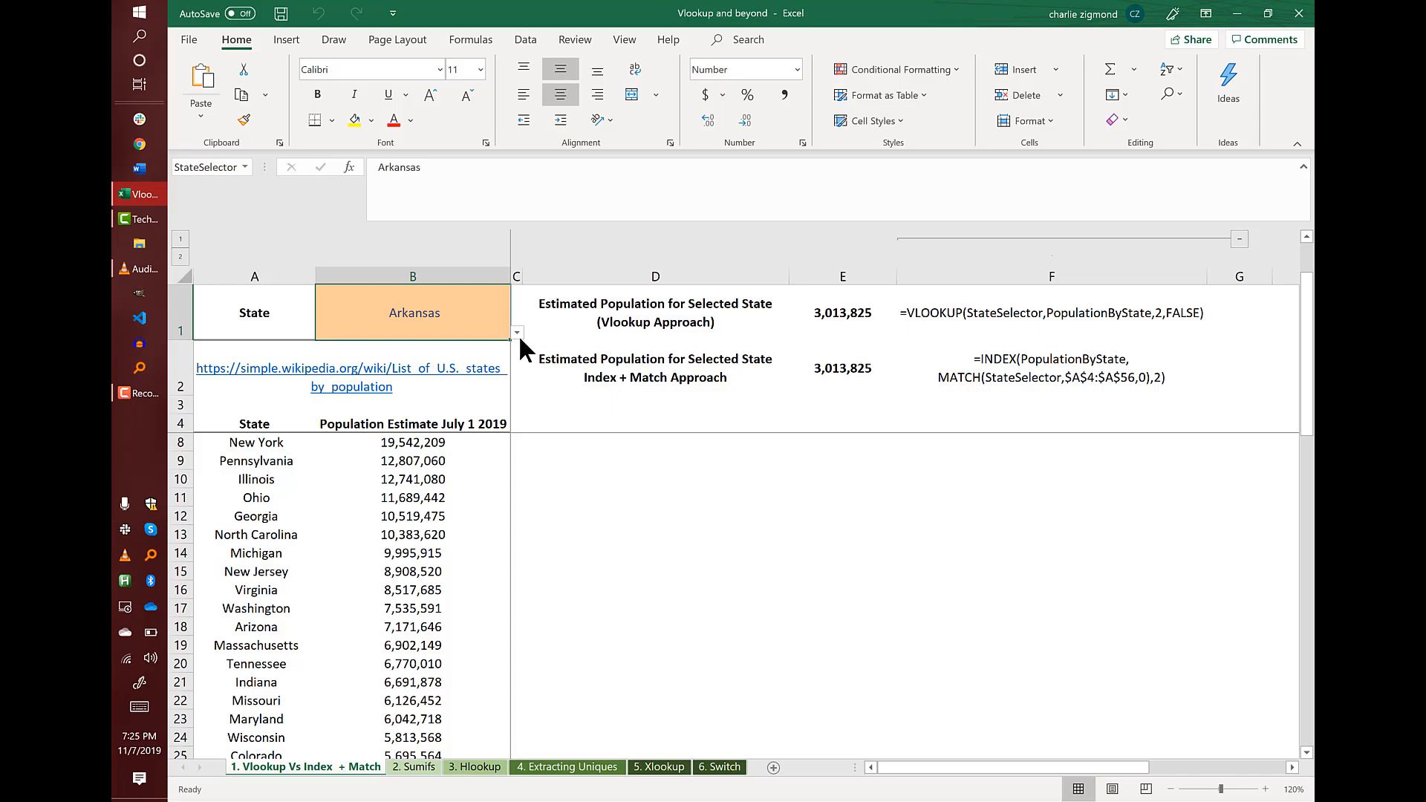
pyautogui.click(515, 332)
pyautogui.click(449, 362)
pyautogui.click(515, 332)
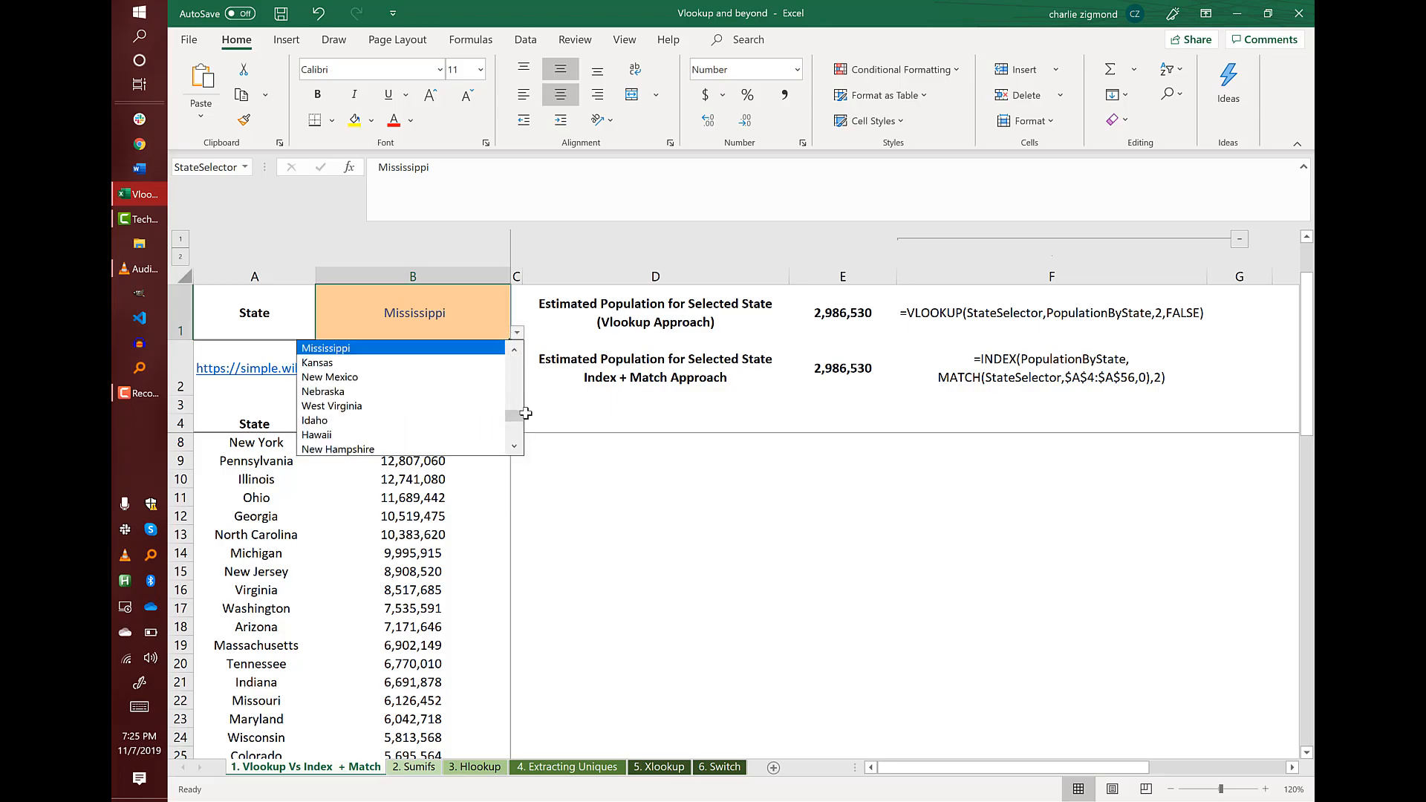
pyautogui.moveTo(516, 416); pyautogui.dragTo(515, 401)
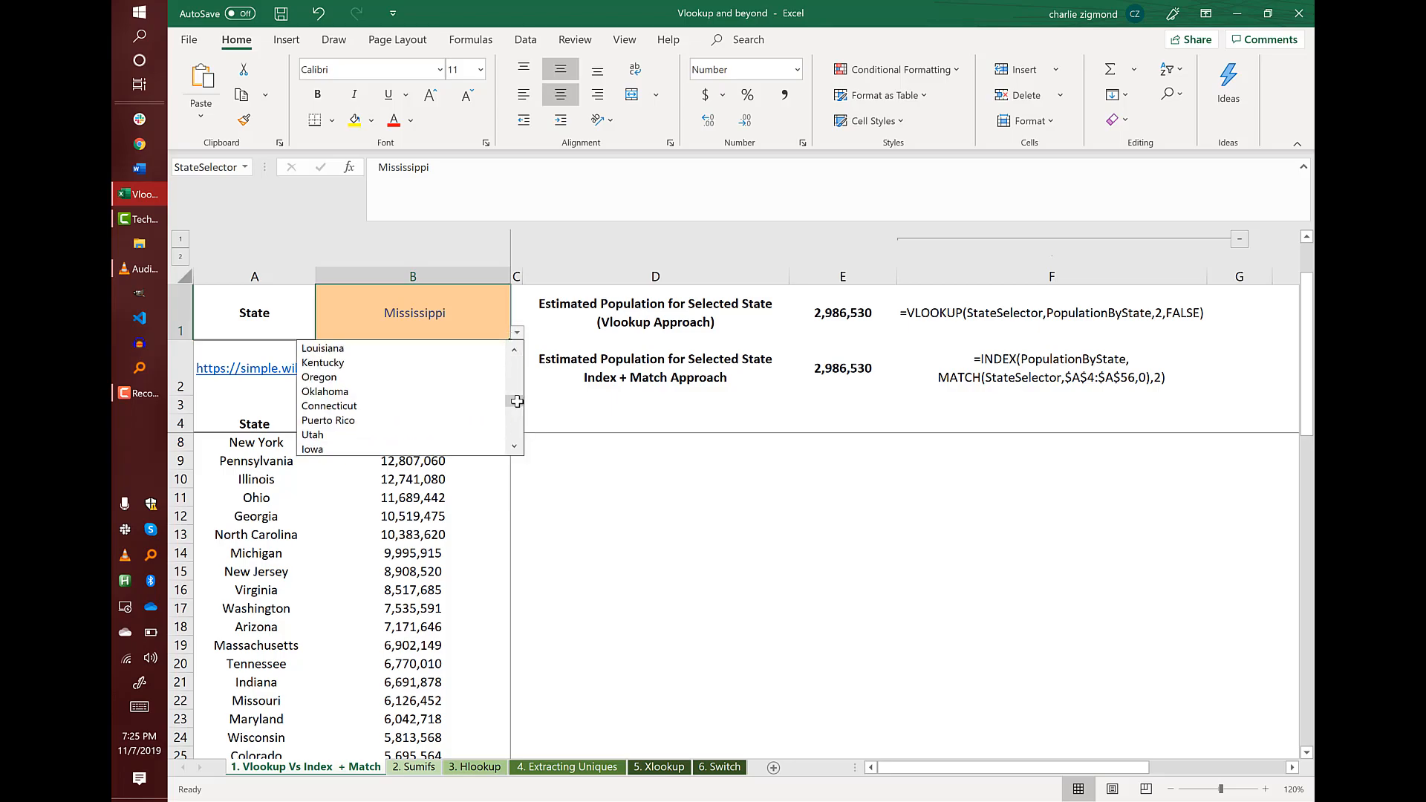
pyautogui.click(439, 376)
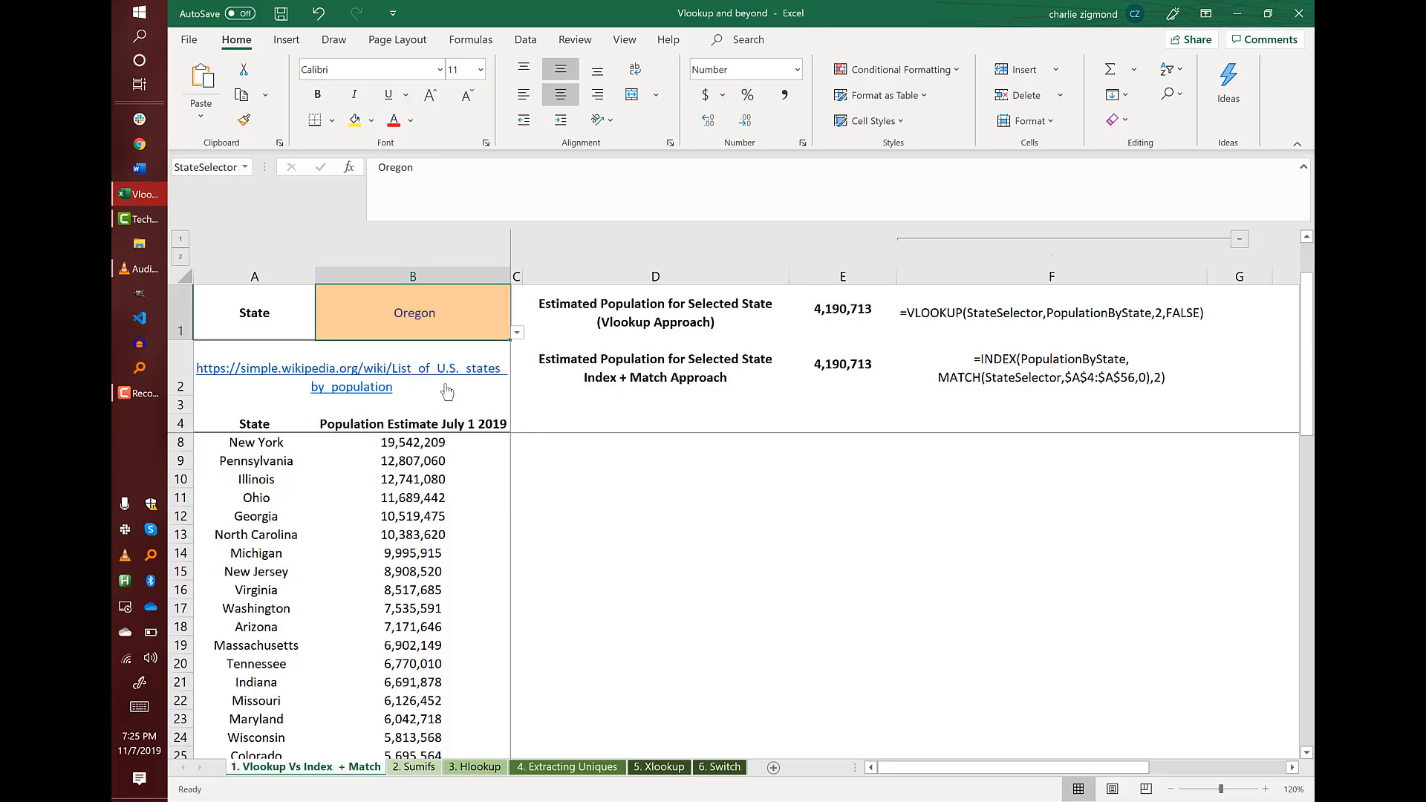
# Change the state selector in B1 to Wisconsin
pyautogui.click(515, 332)
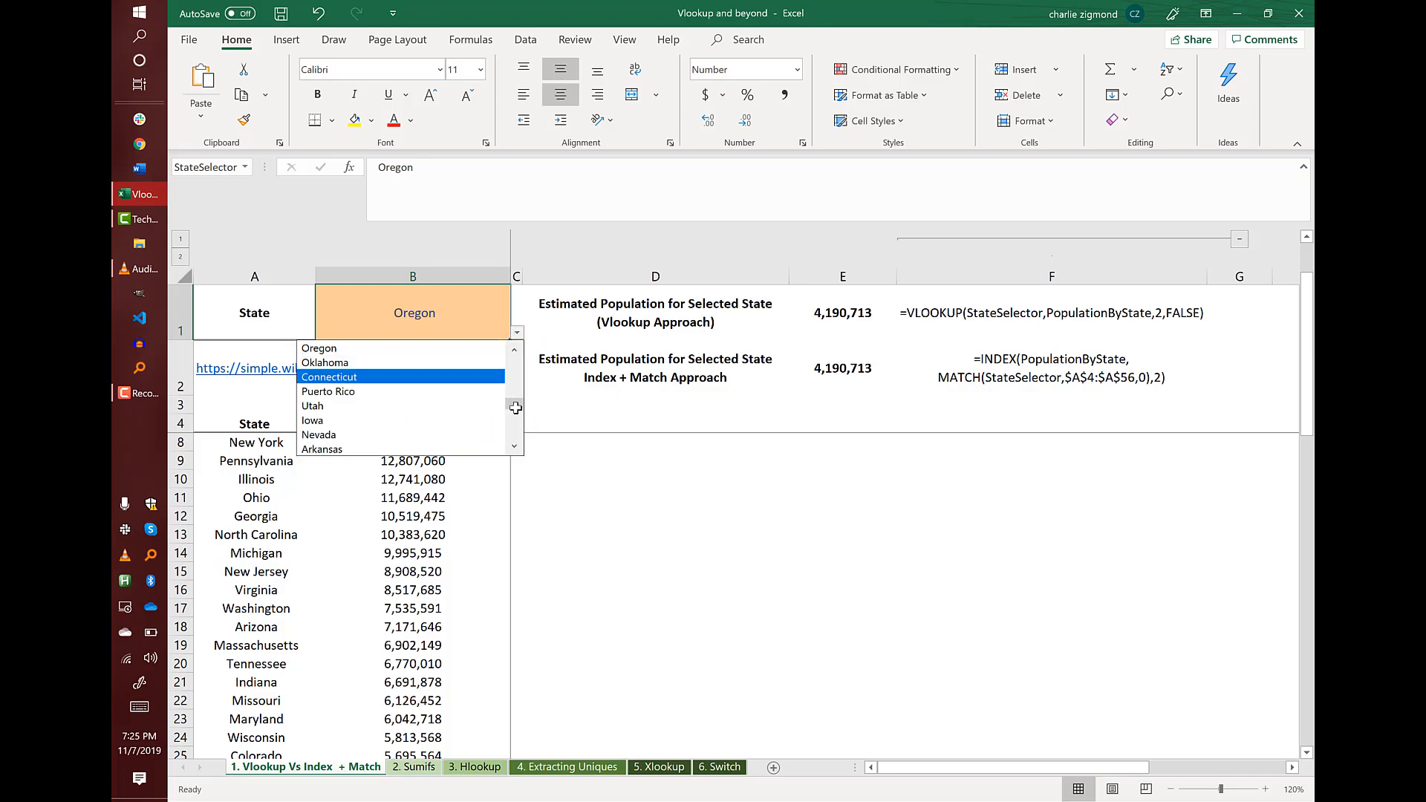
pyautogui.moveTo(518, 404); pyautogui.dragTo(518, 391)
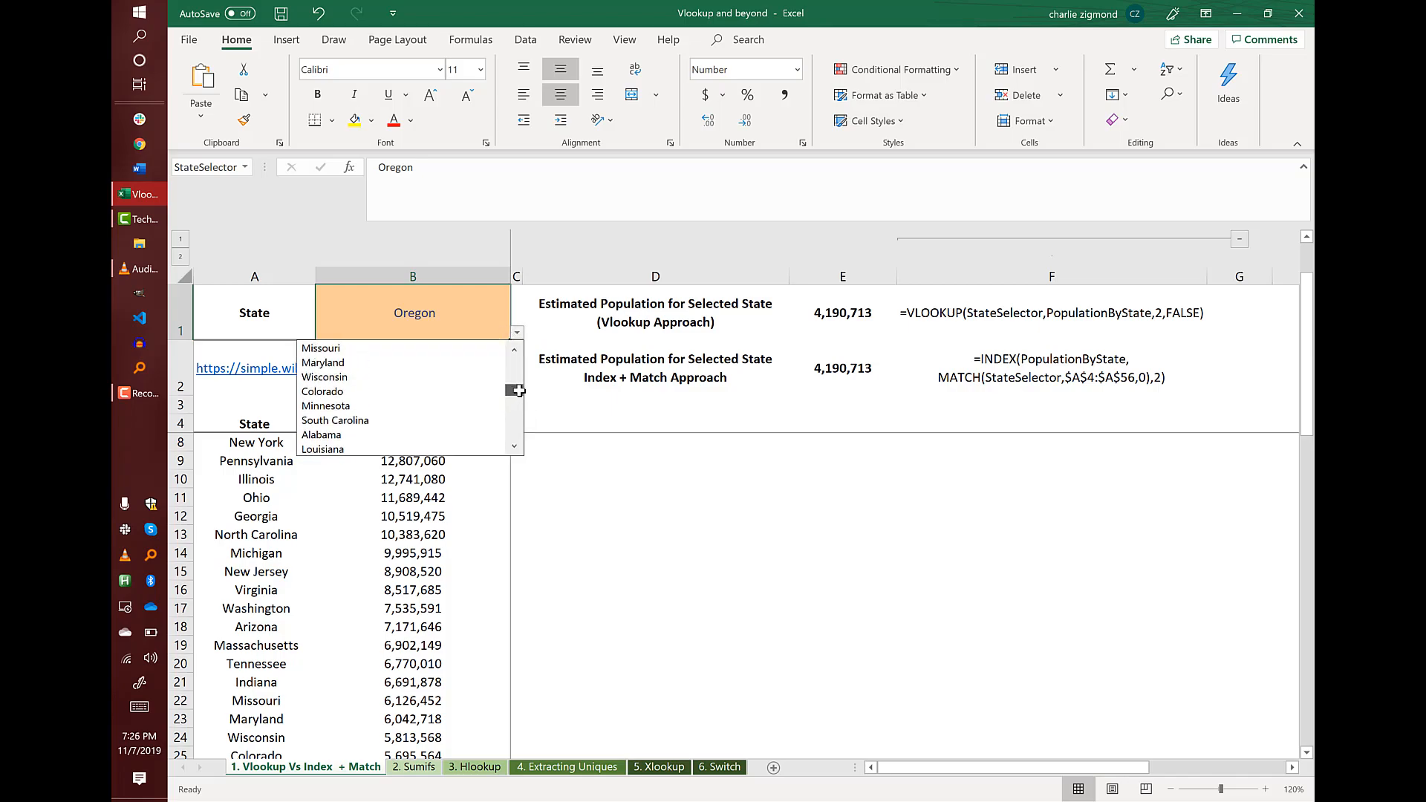
pyautogui.click(449, 378)
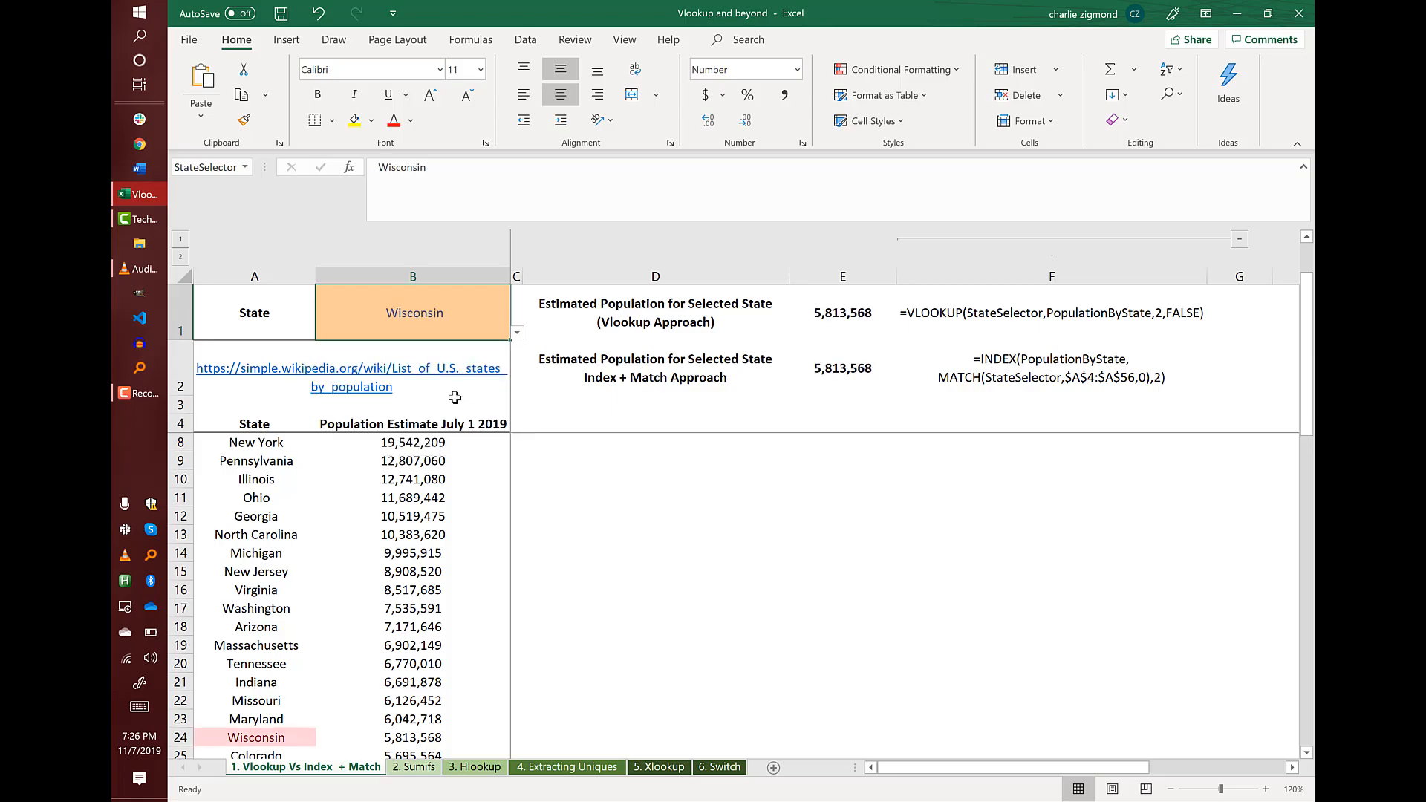
# Change the state selector in B1 to Arizona
pyautogui.click(517, 332)
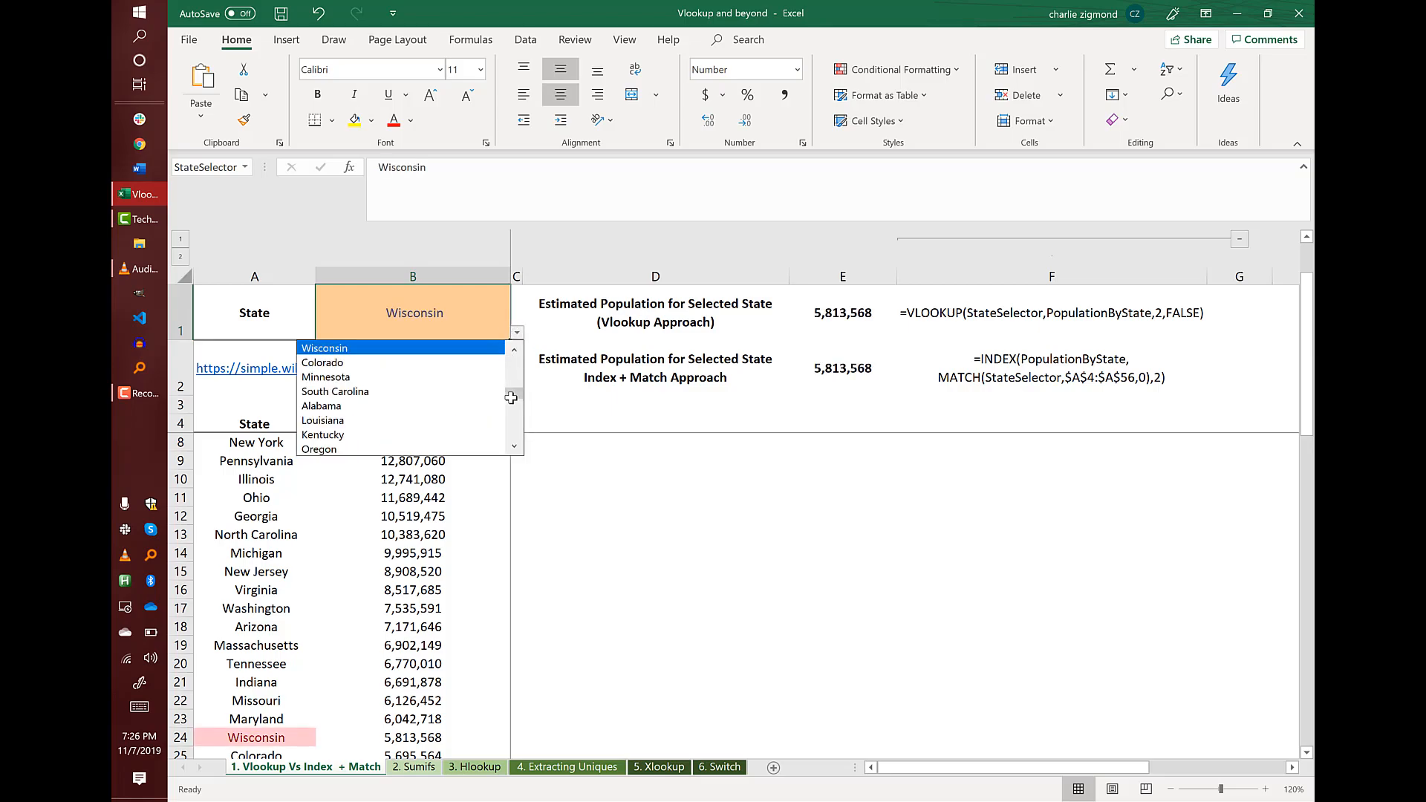
pyautogui.moveTo(520, 395); pyautogui.dragTo(520, 383)
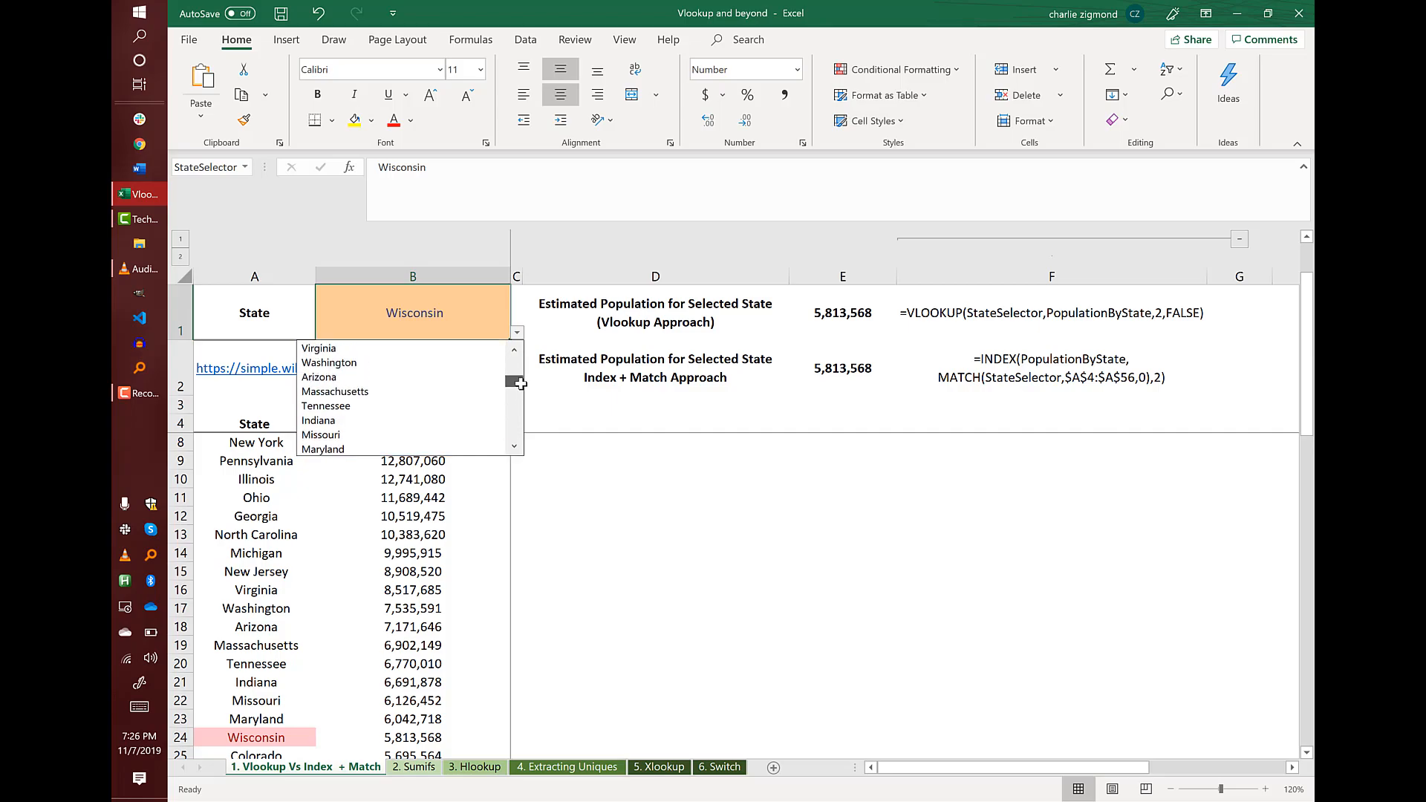
pyautogui.click(403, 378)
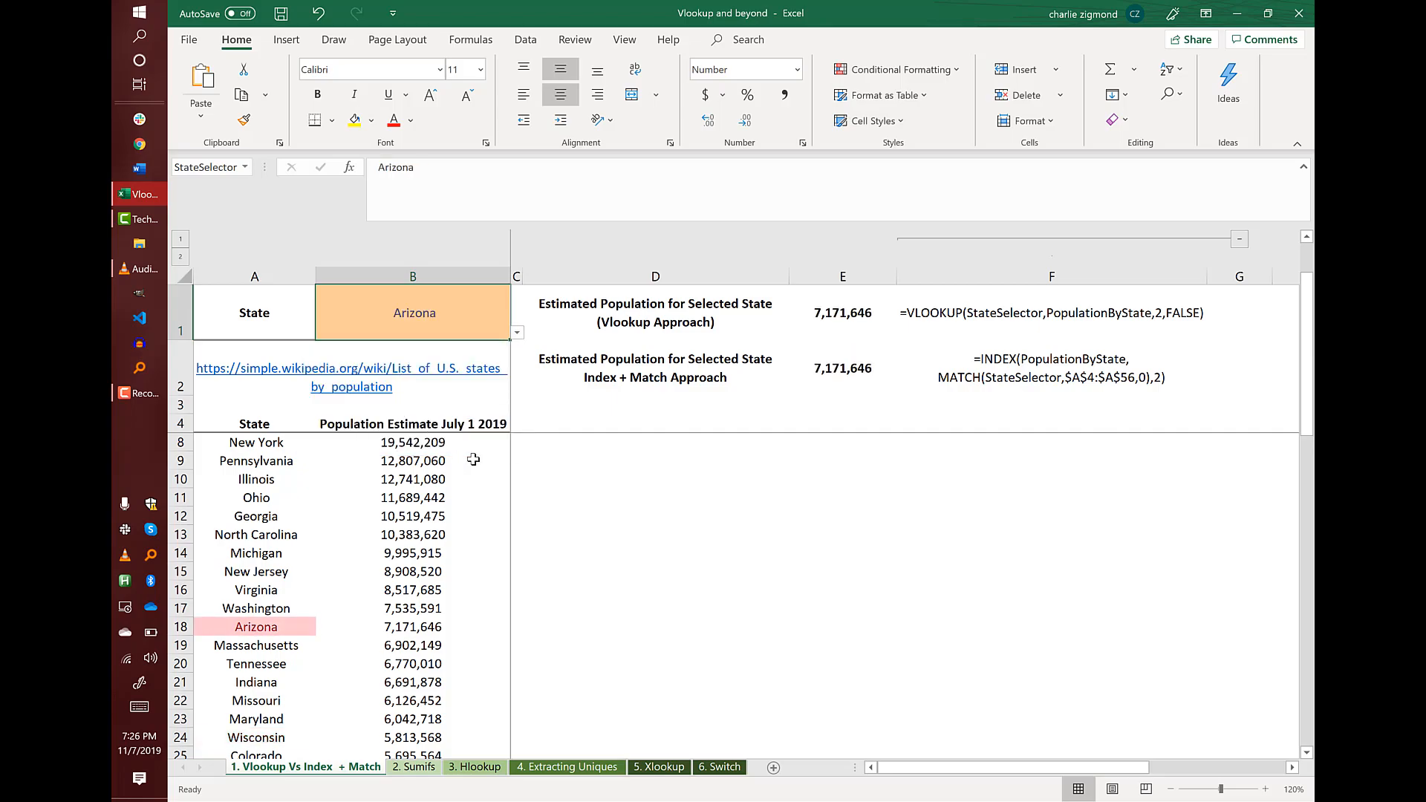
# Examine each argument of the VLOOKUP formula in E1: lookup value, table array, column index and range lookup, keeping the formula as is
pyautogui.click(813, 318)
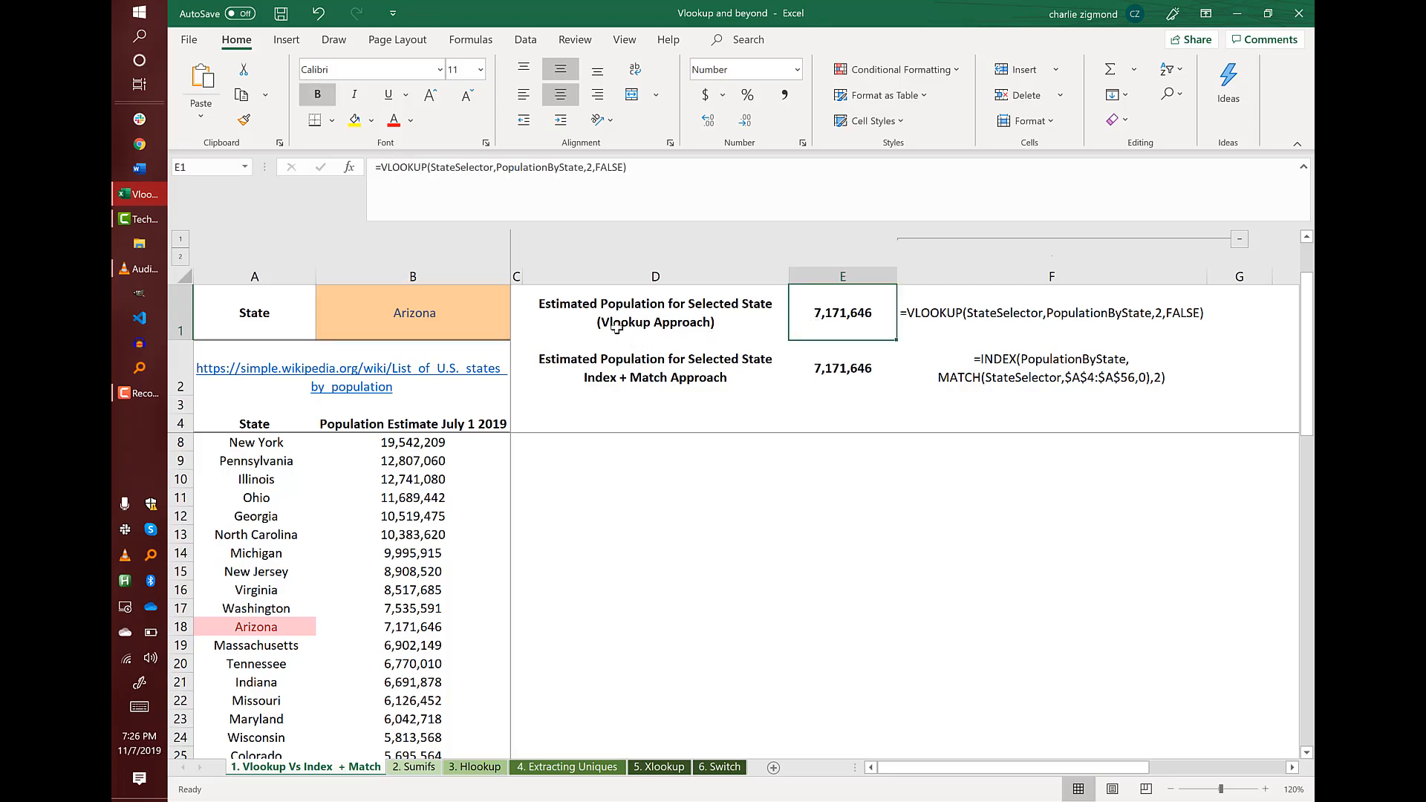
pyautogui.click(409, 169)
pyautogui.doubleClick(454, 169)
pyautogui.doubleClick(525, 169)
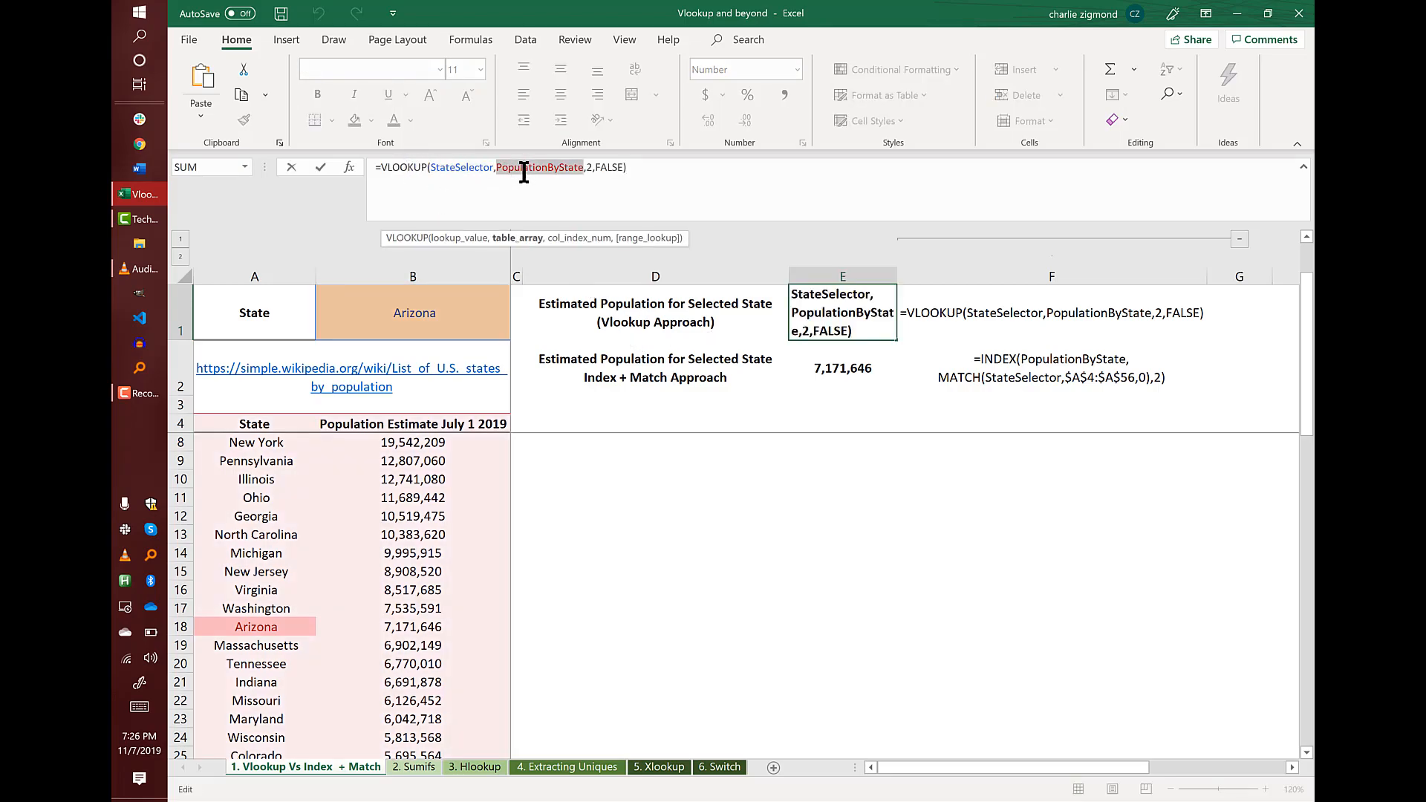
pyautogui.click(596, 171)
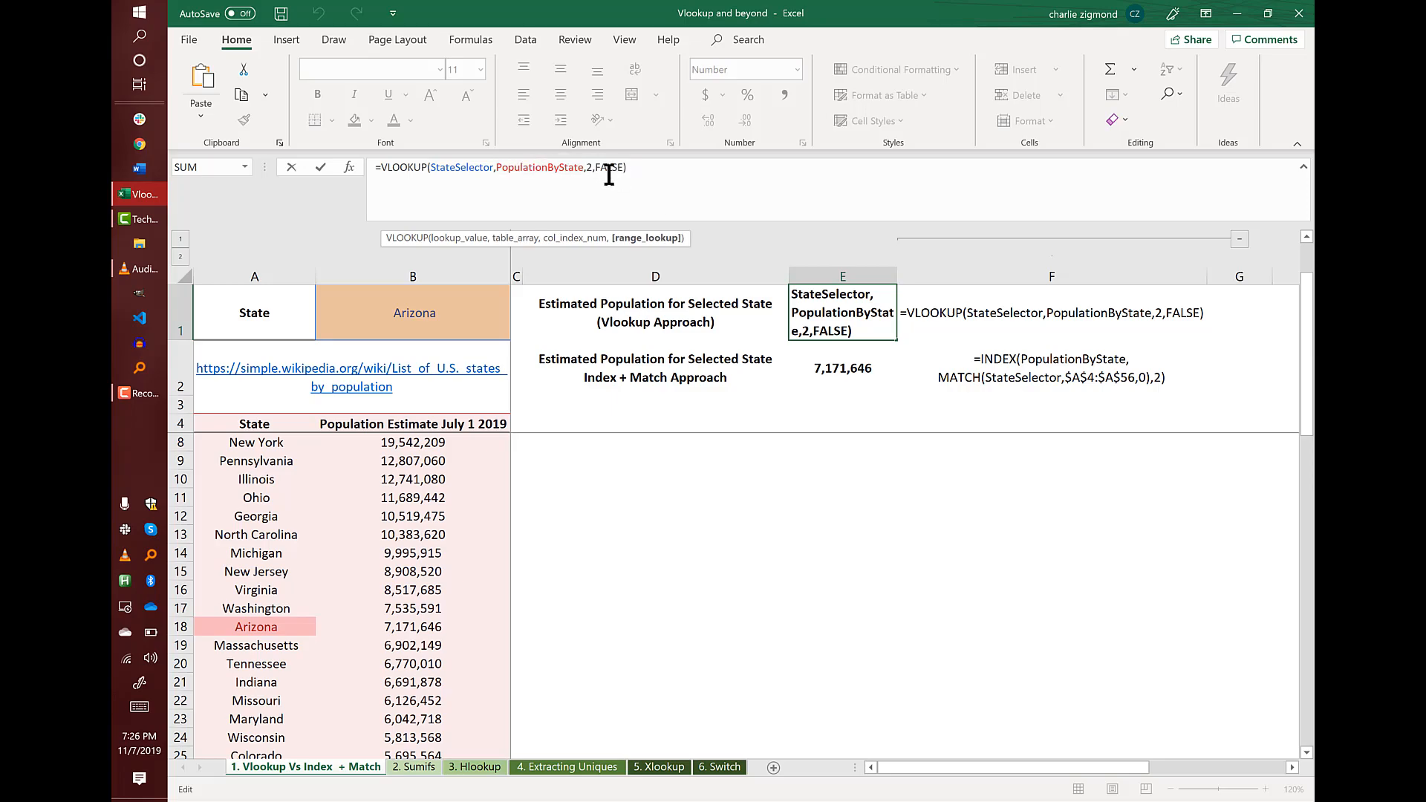
pyautogui.click(584, 169)
pyautogui.click(458, 171)
pyautogui.doubleClick(519, 169)
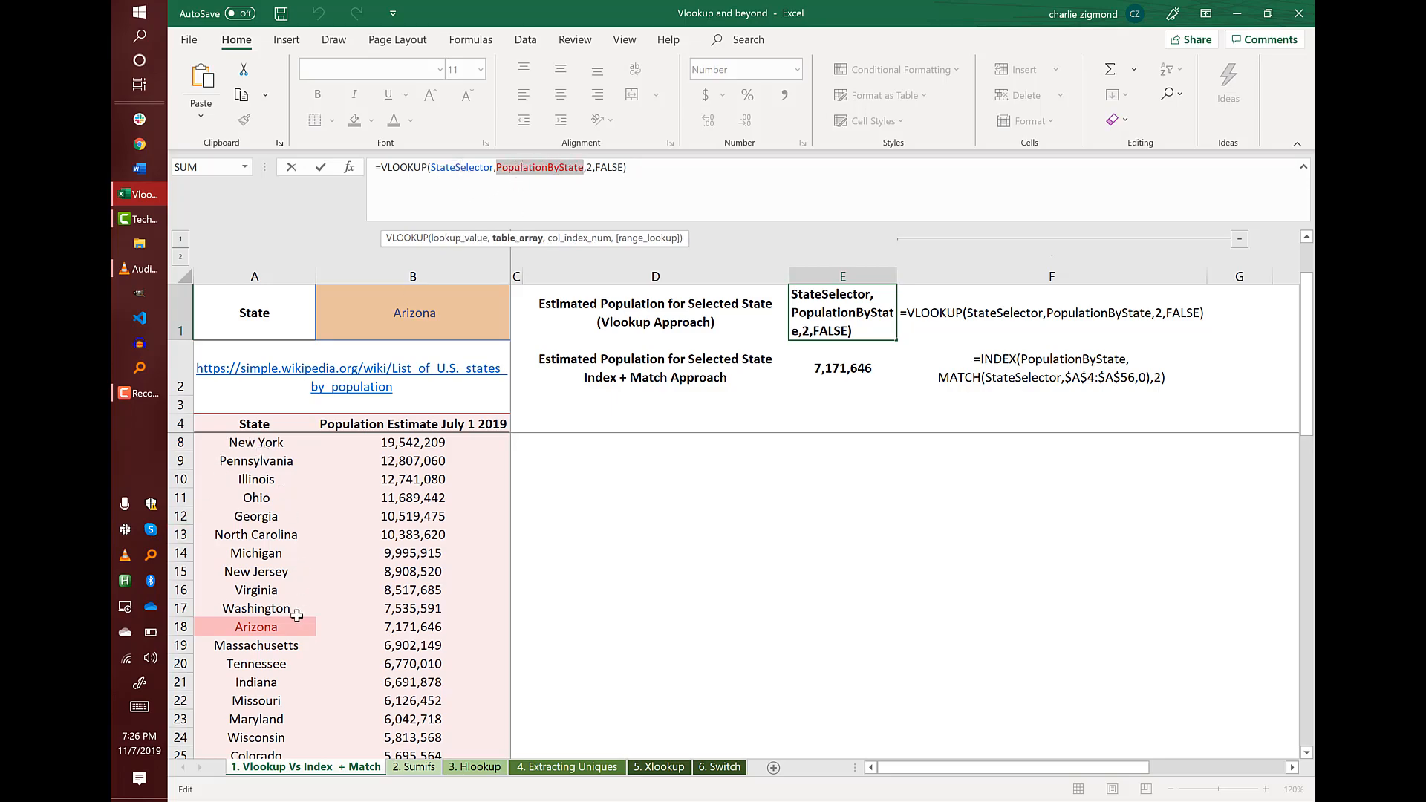
pyautogui.click(589, 168)
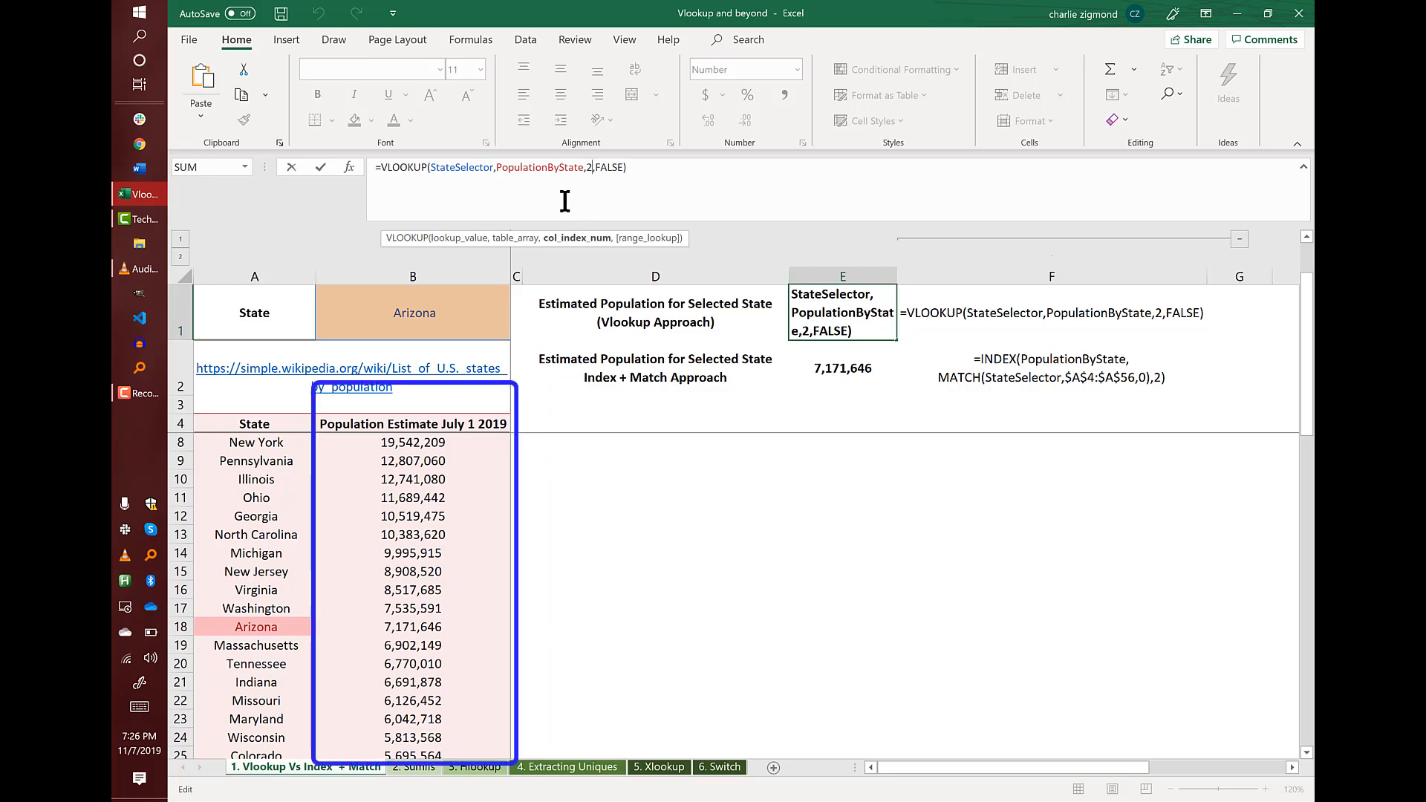
pyautogui.click(611, 178)
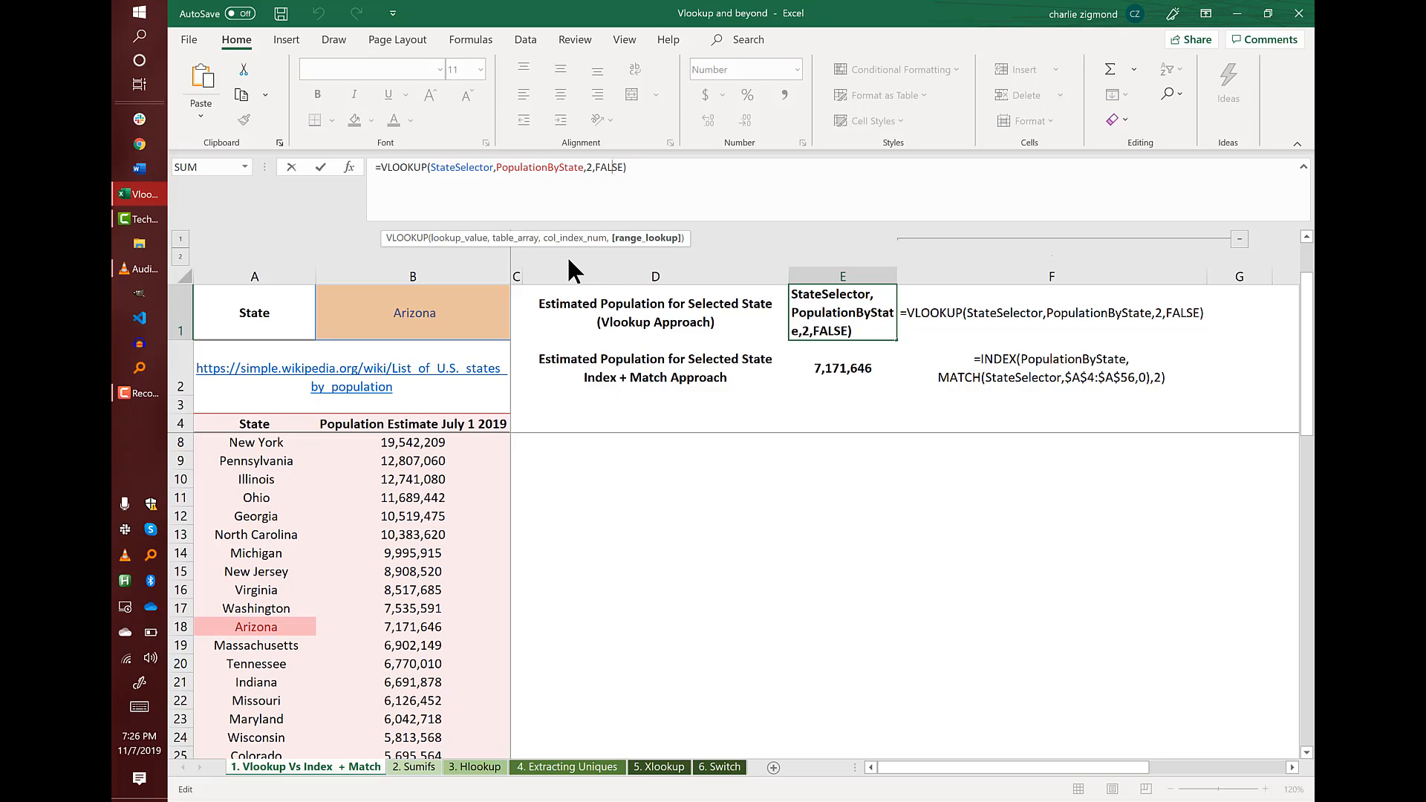
pyautogui.press('Return')
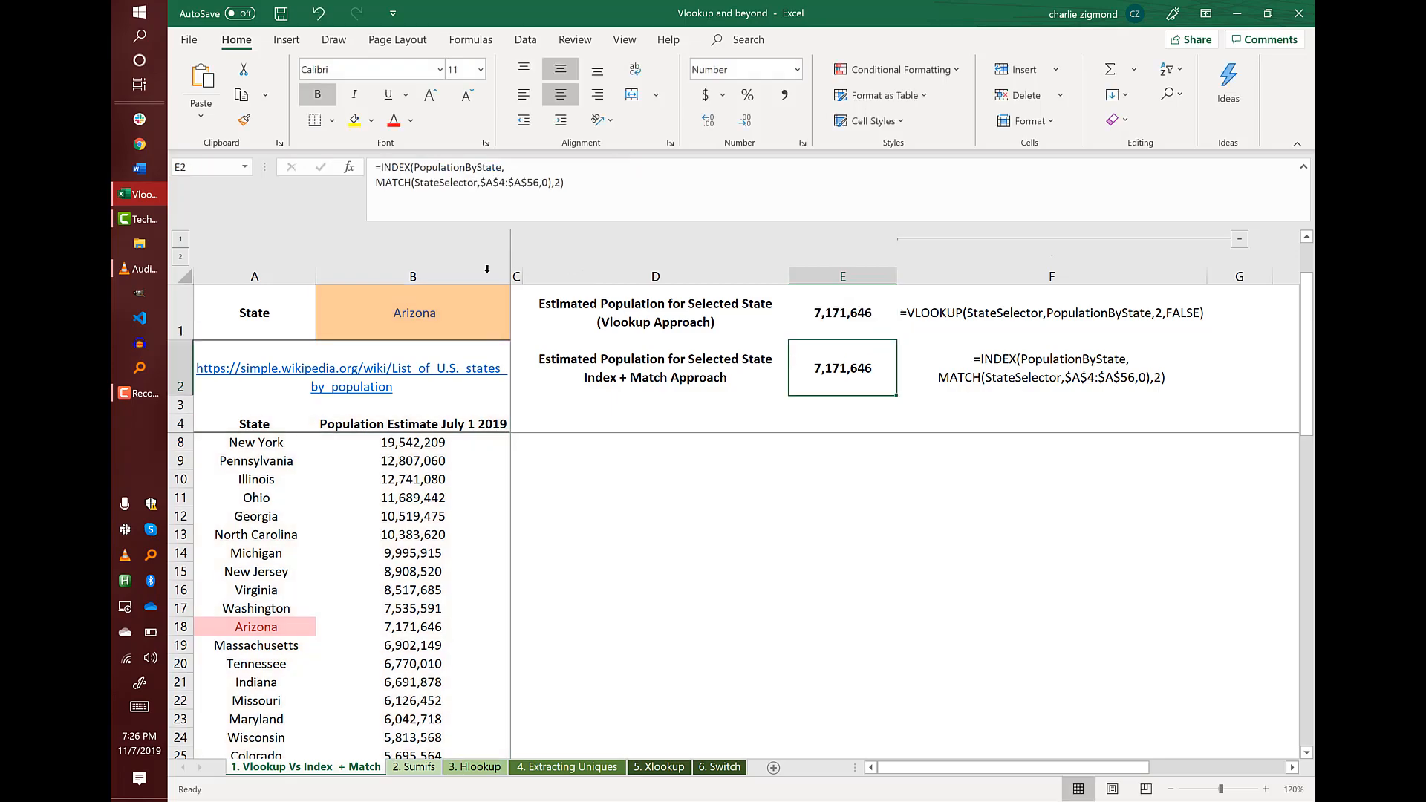
# Examine the Index + Match formula in E2, including the MATCH lookup array, the match type and the INDEX array, keeping it as is
pyautogui.click(739, 383)
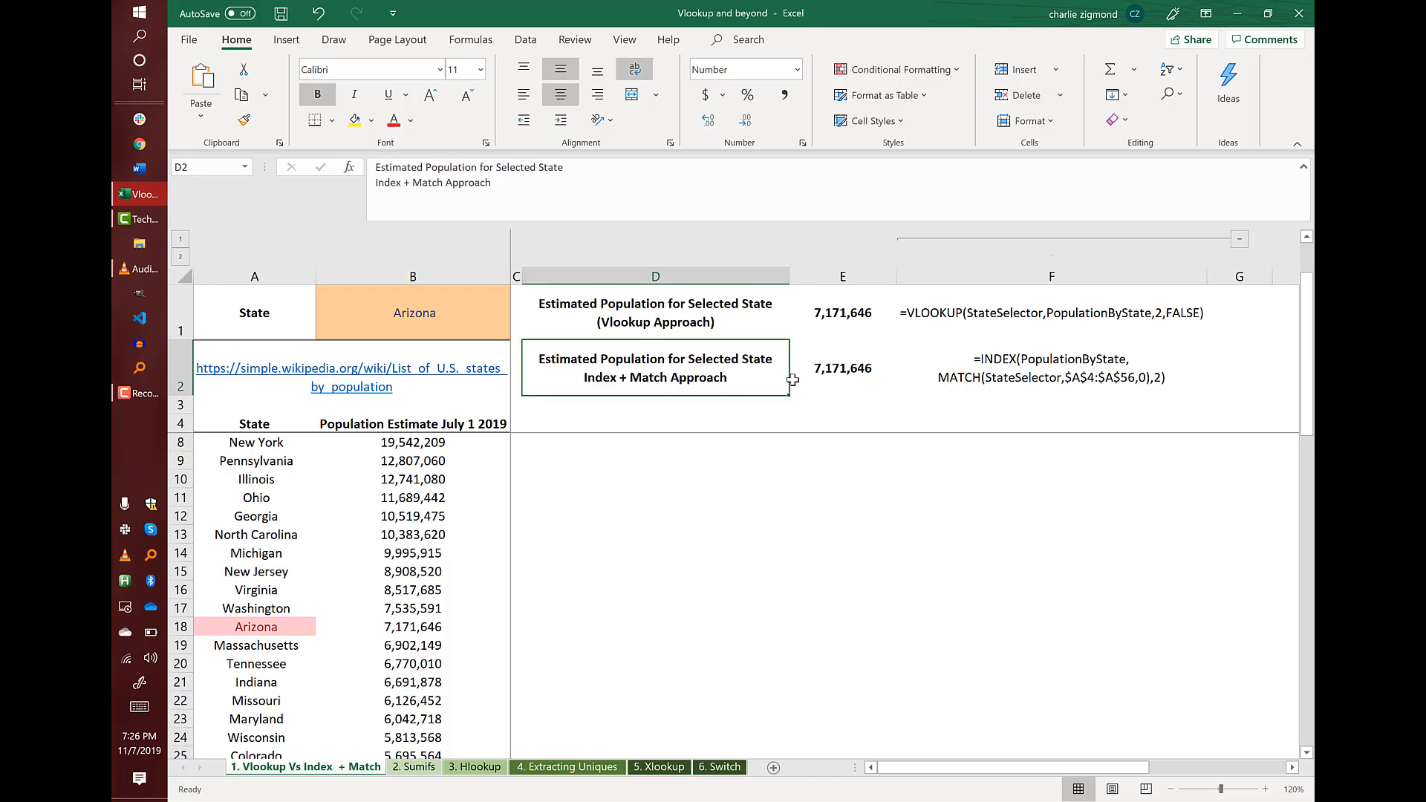
pyautogui.click(821, 367)
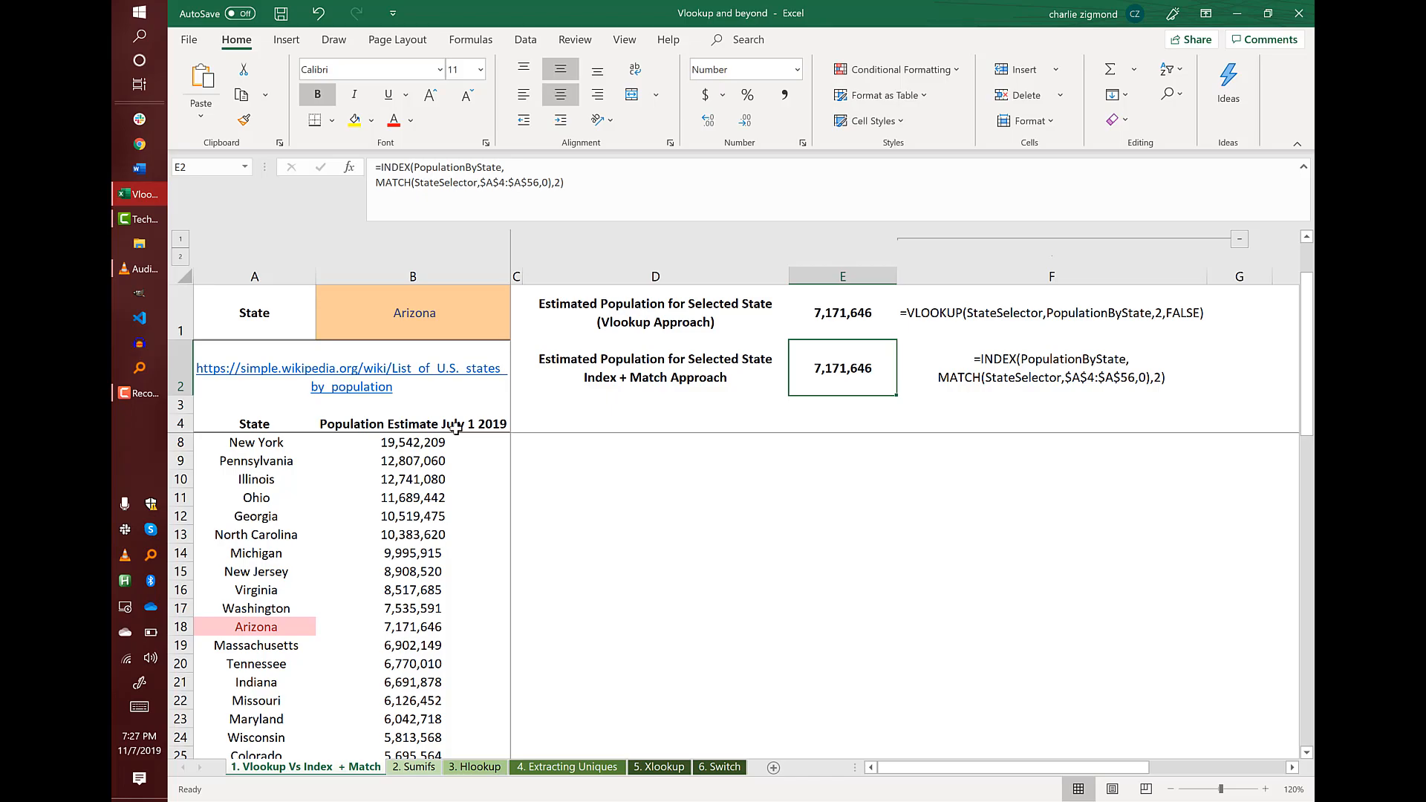
pyautogui.click(462, 184)
pyautogui.click(493, 185)
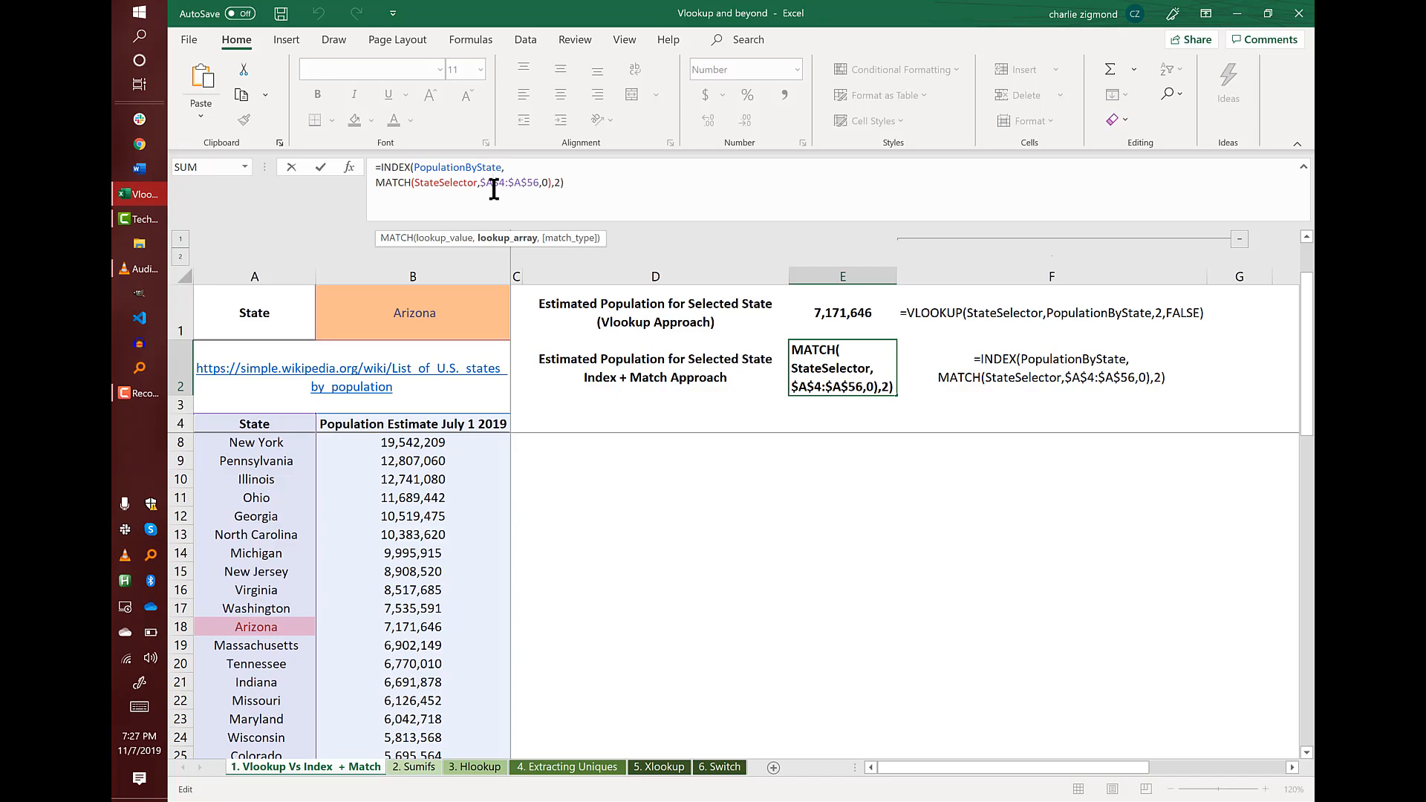
pyautogui.click(544, 184)
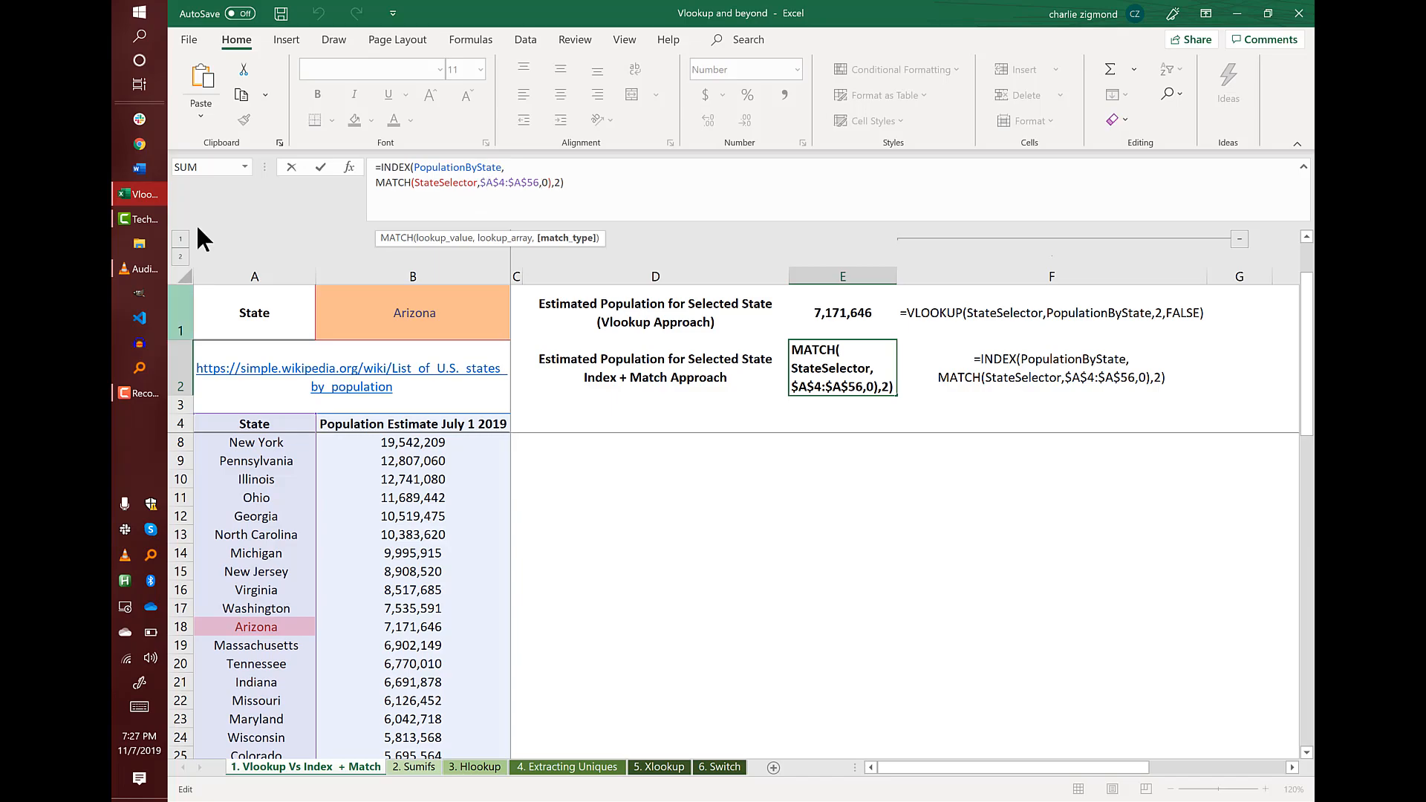
pyautogui.click(451, 170)
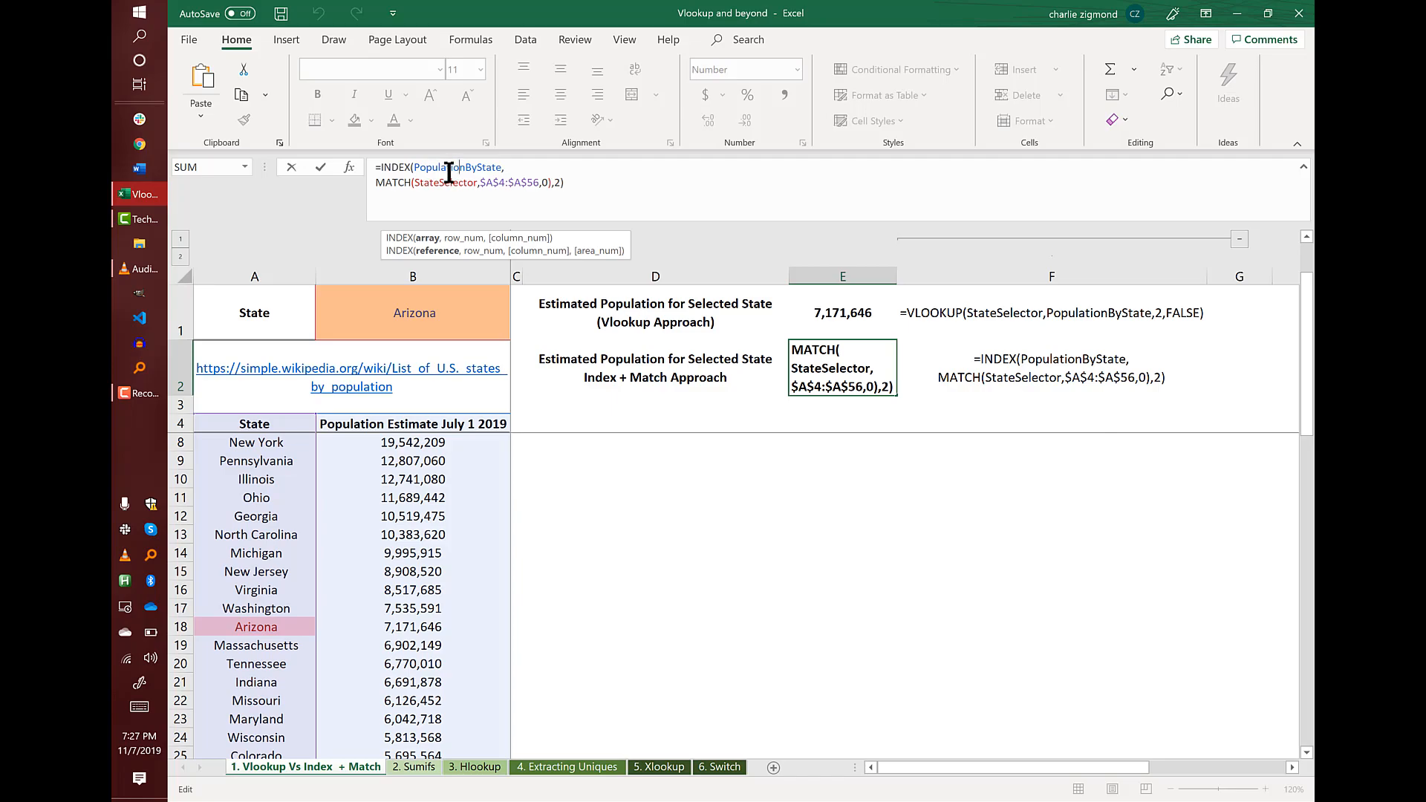
pyautogui.press('Return')
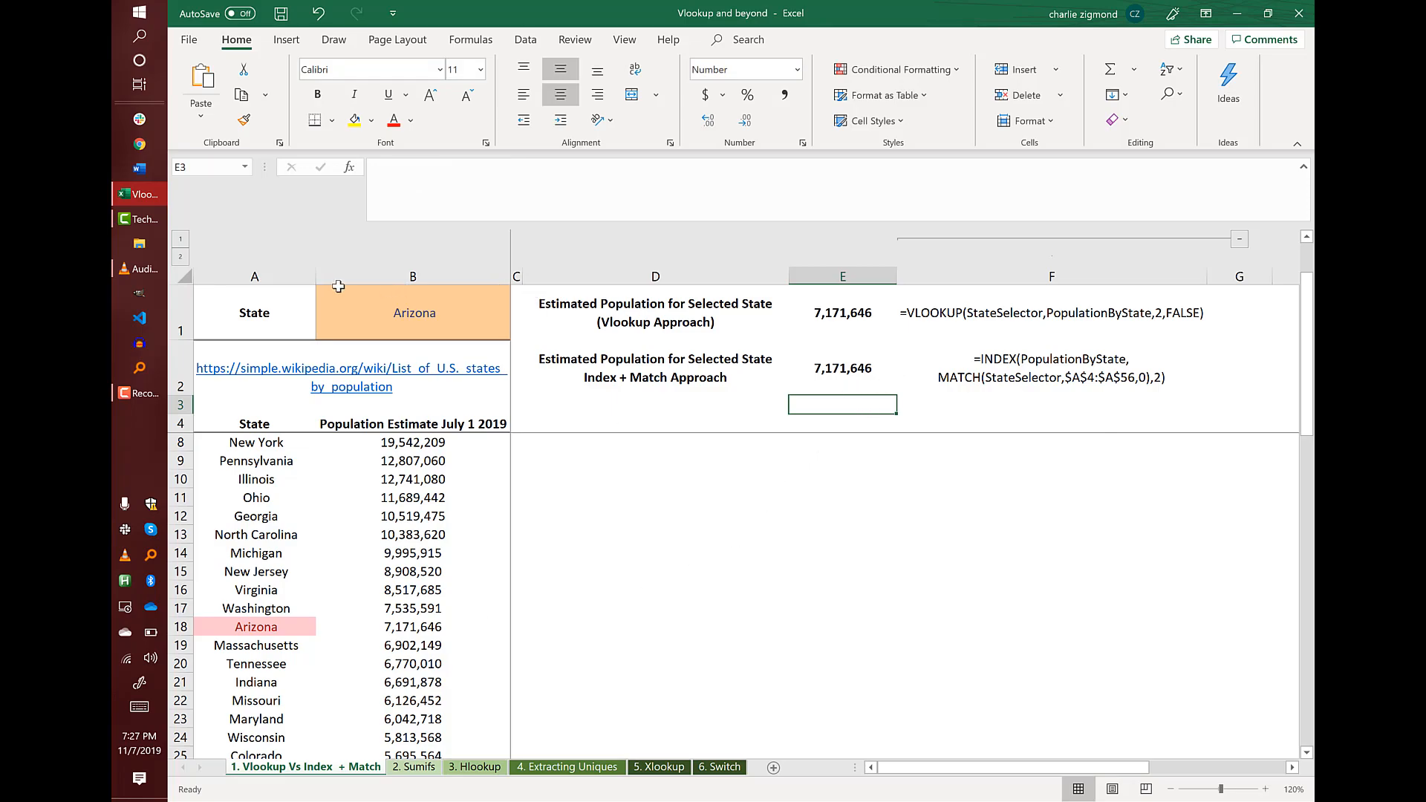
# Set the state selector in B1 to Indiana
pyautogui.click(392, 313)
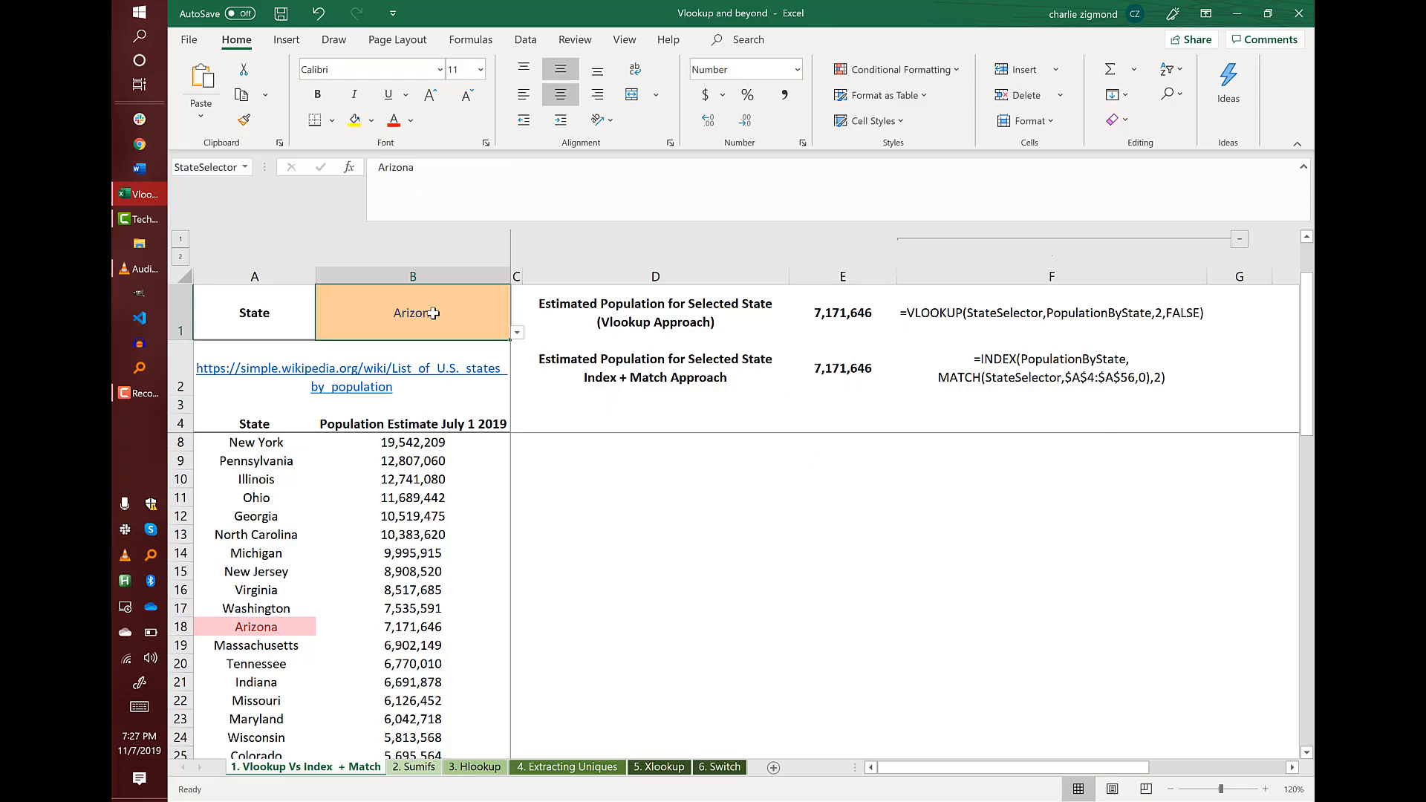
pyautogui.click(514, 335)
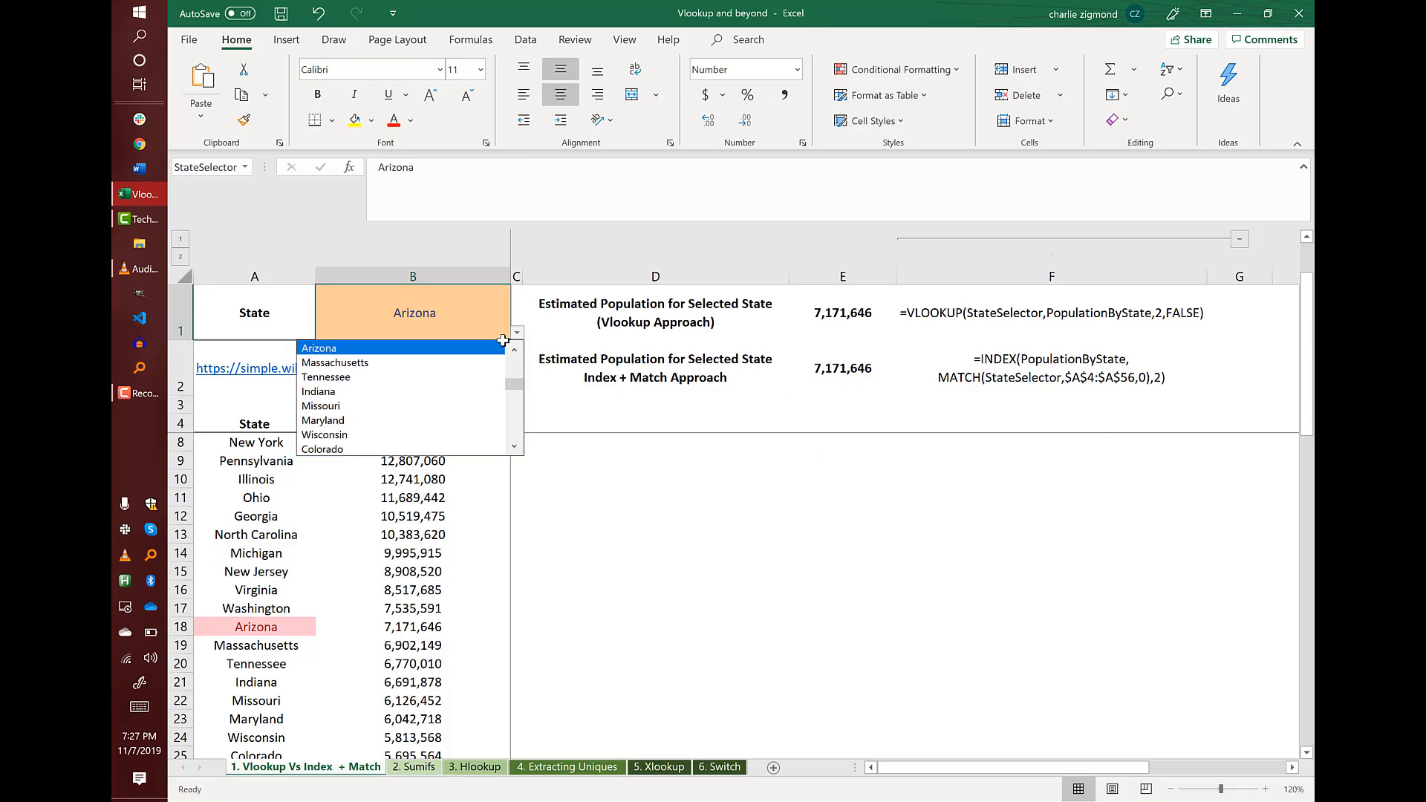
pyautogui.click(434, 394)
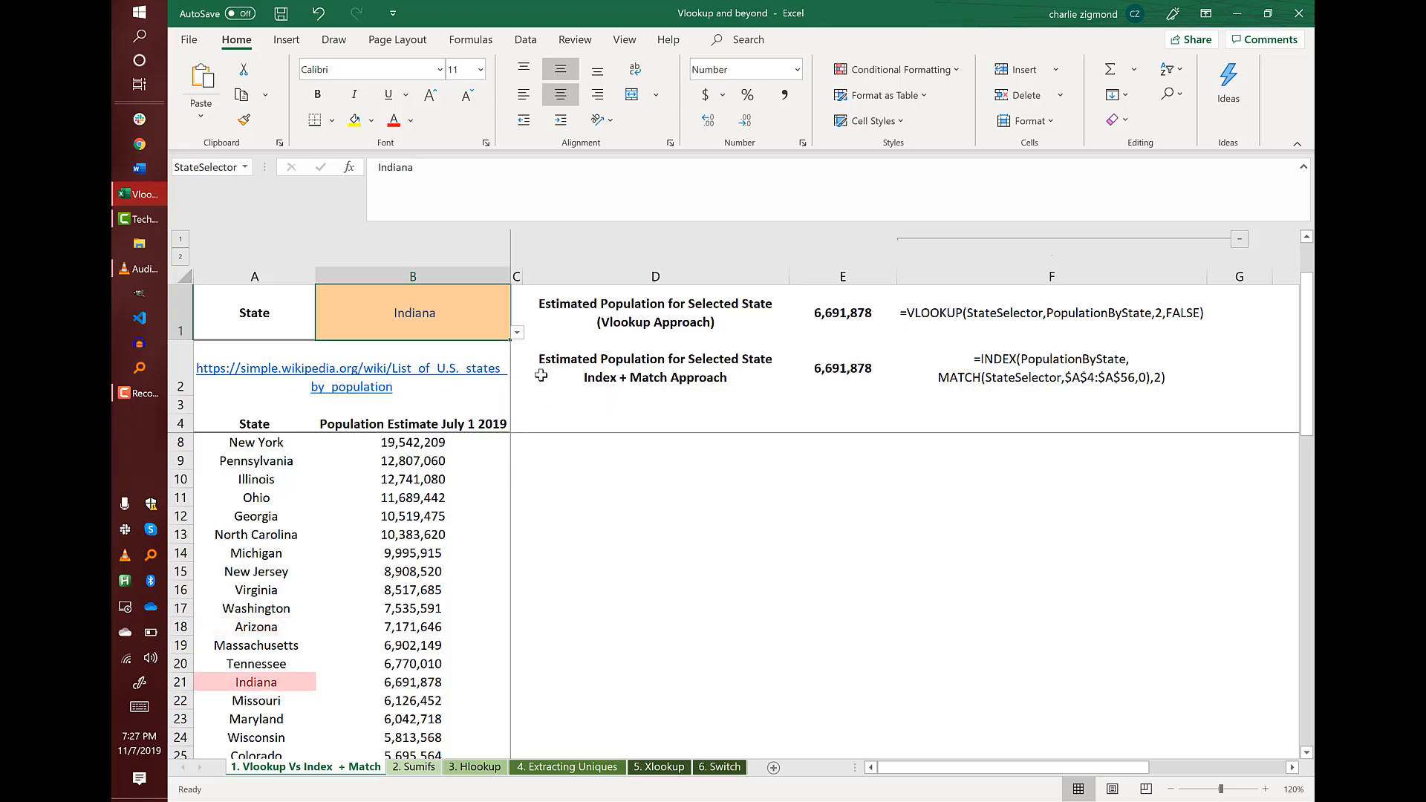
# Open the "2. Sumifs" sheet and shrink the formula bar to a single line
pyautogui.click(424, 767)
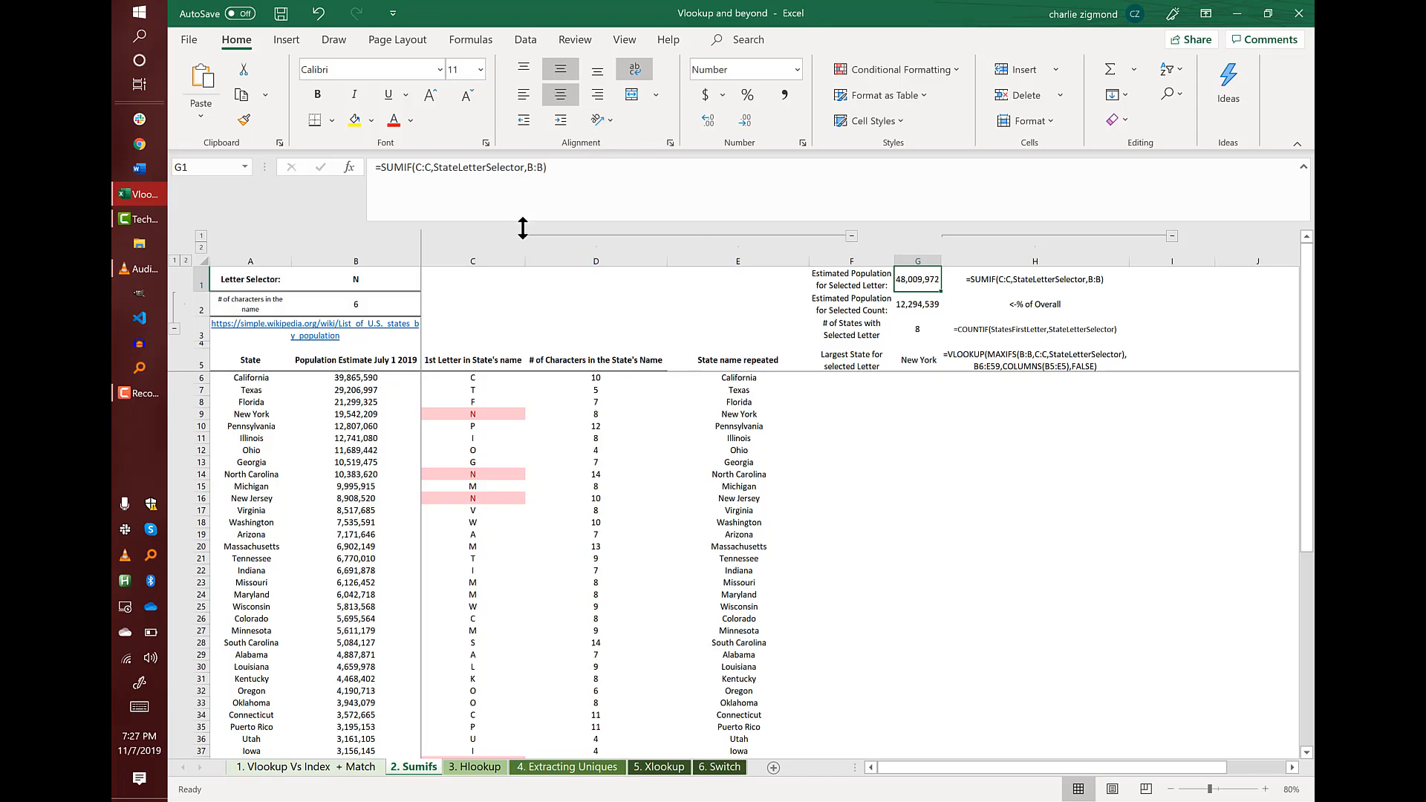
pyautogui.moveTo(527, 220); pyautogui.dragTo(553, 183)
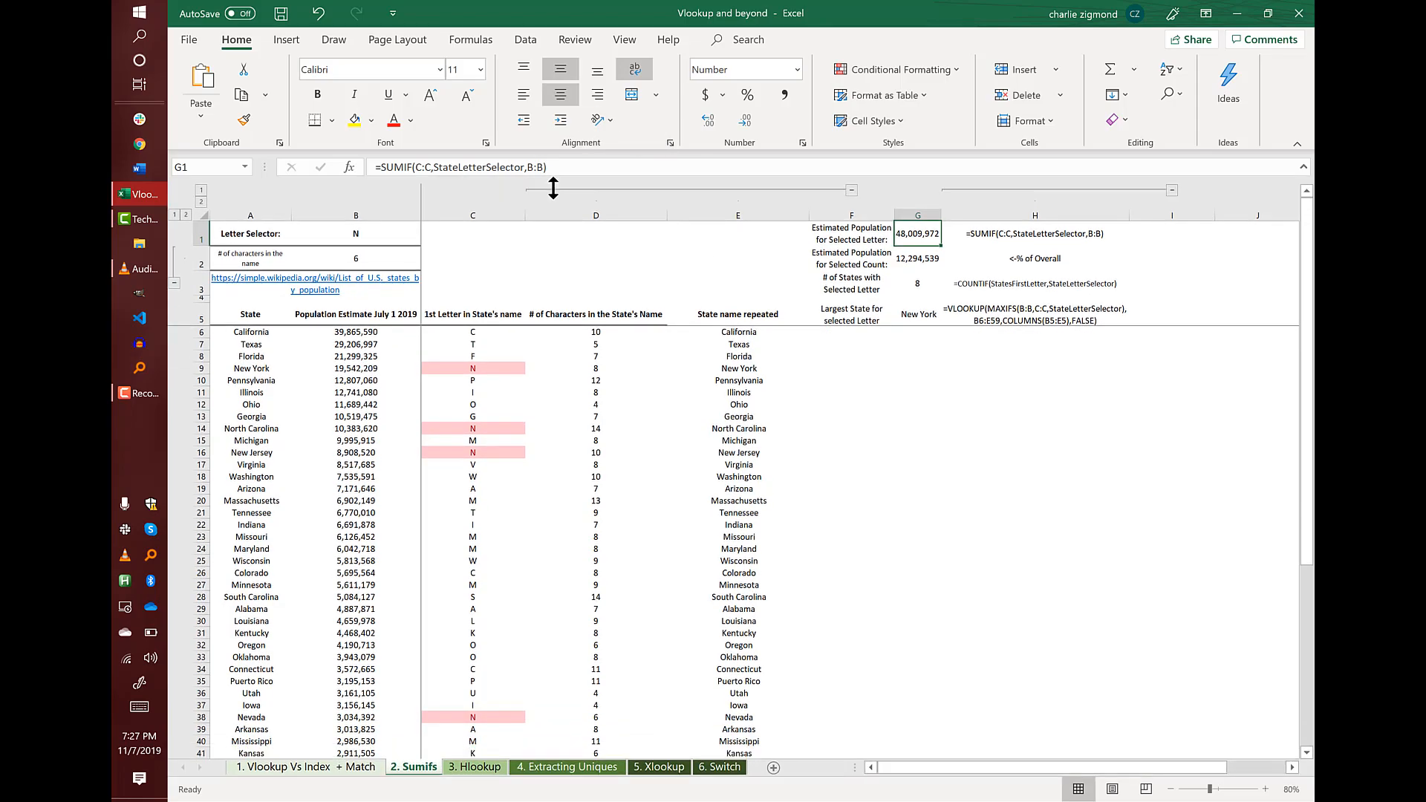
# Examine the SUMIF formula in G1, including its range, criteria and sum range, keeping it as is
pyautogui.scroll(3, 580, 338)
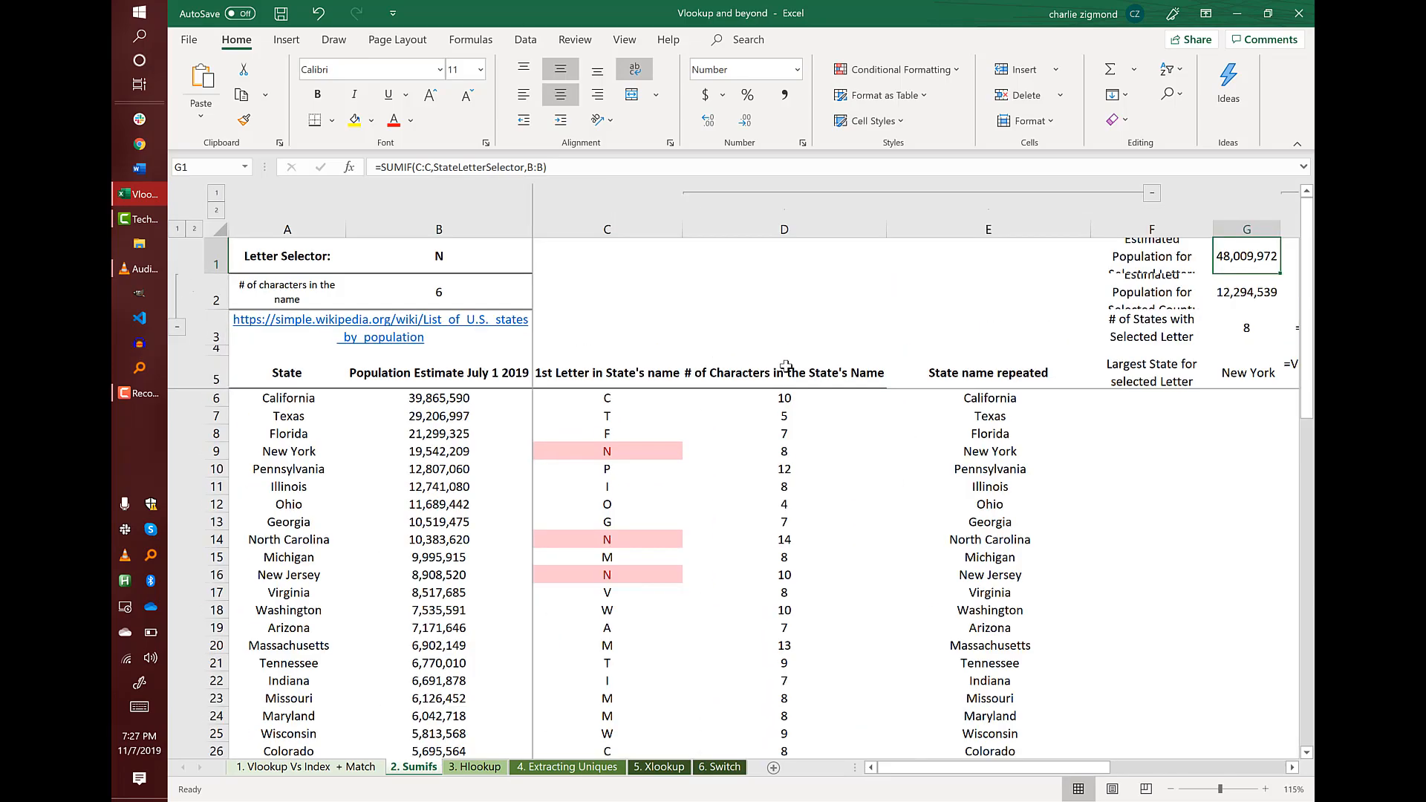
pyautogui.click(435, 166)
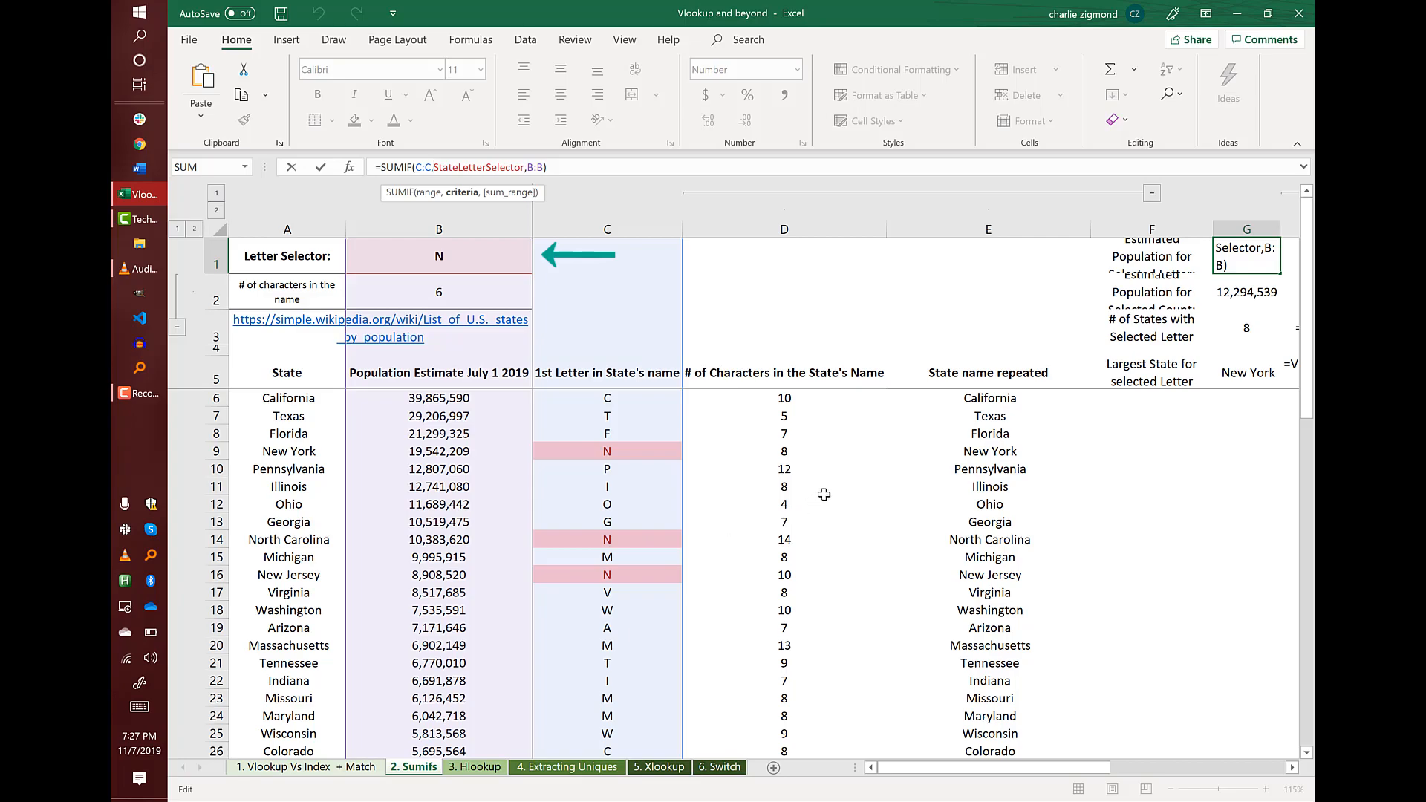
pyautogui.hotkey('ctrl', 'Return')
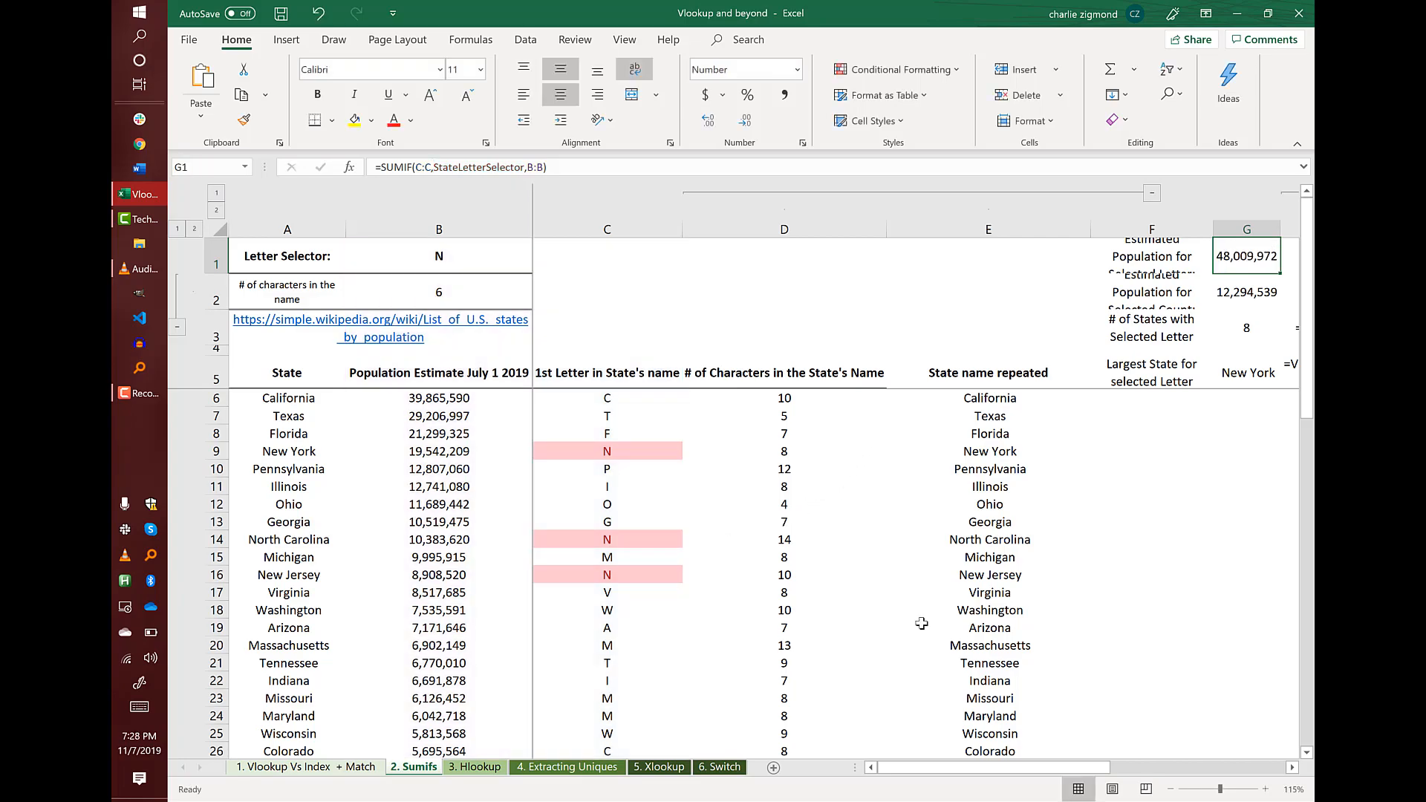
# Try C in the letter selector in B1, and change the selector to F
pyautogui.click(1173, 789)
pyautogui.click(1172, 788)
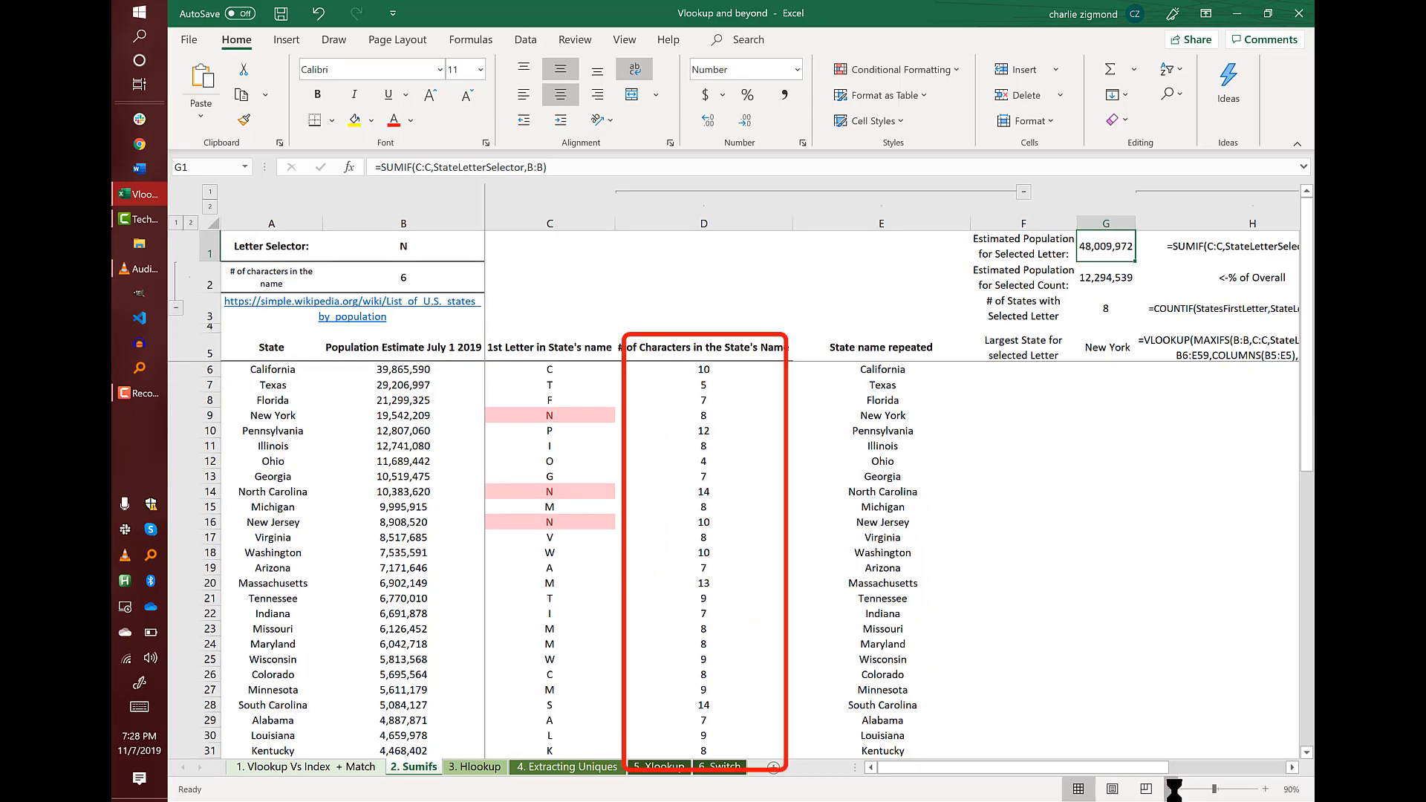
pyautogui.click(1172, 789)
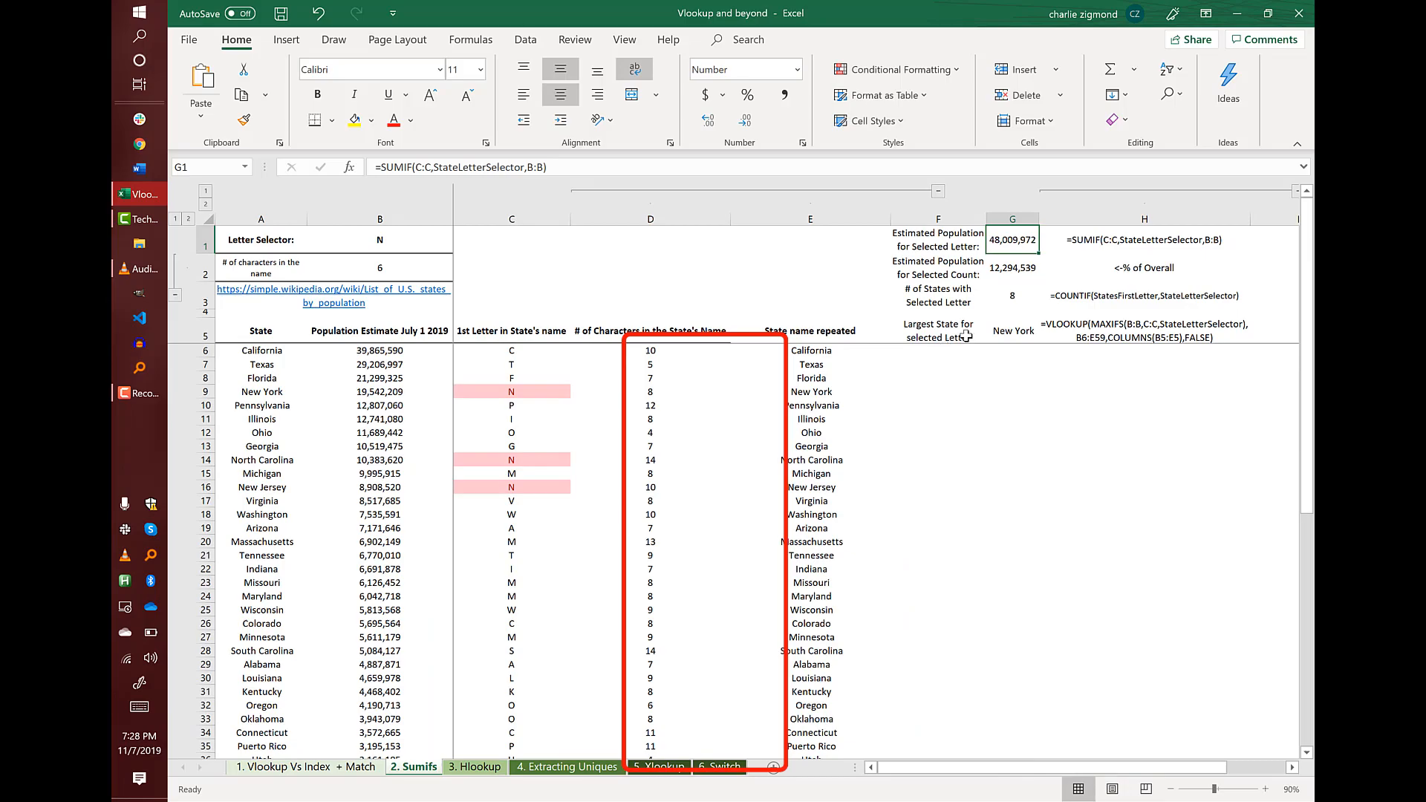
pyautogui.click(370, 241)
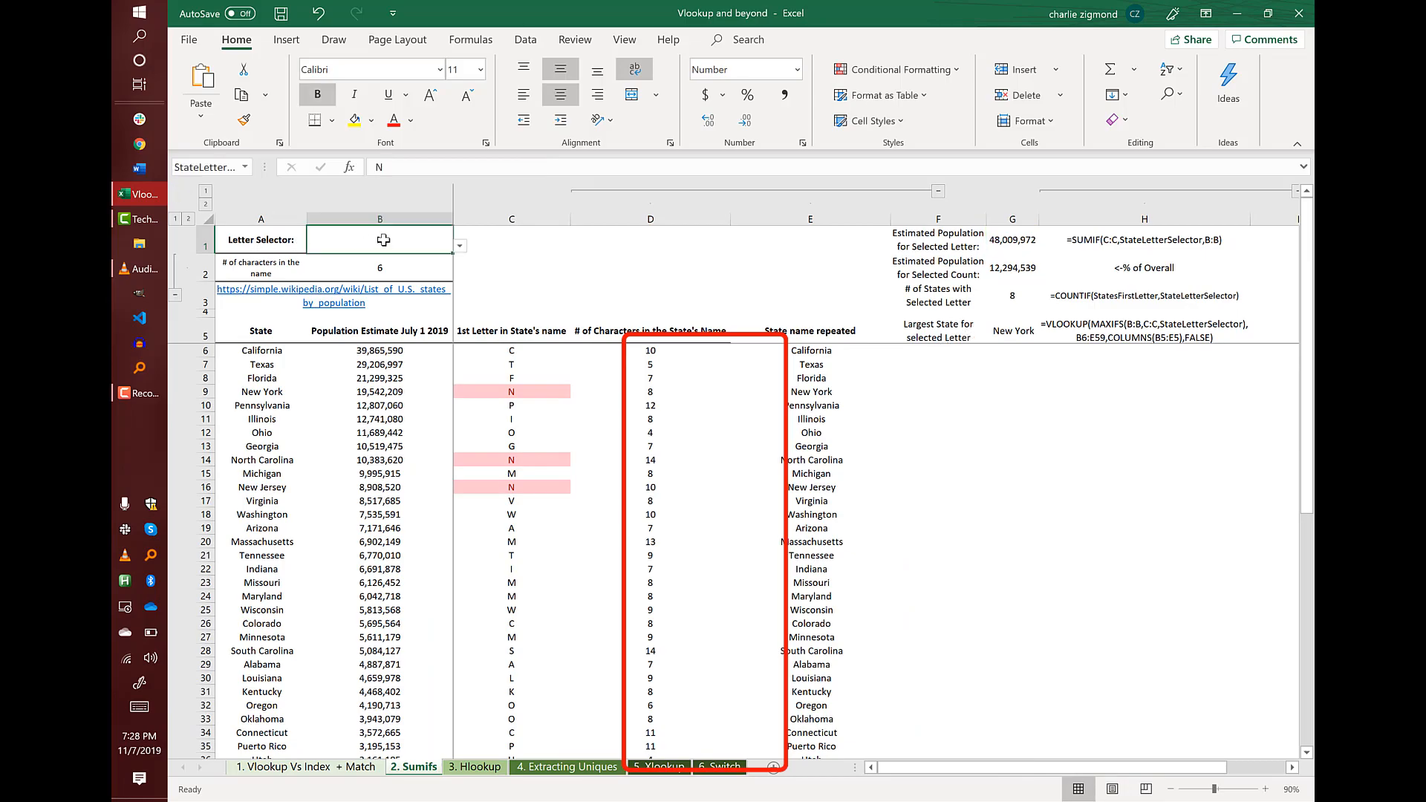
pyautogui.click(461, 247)
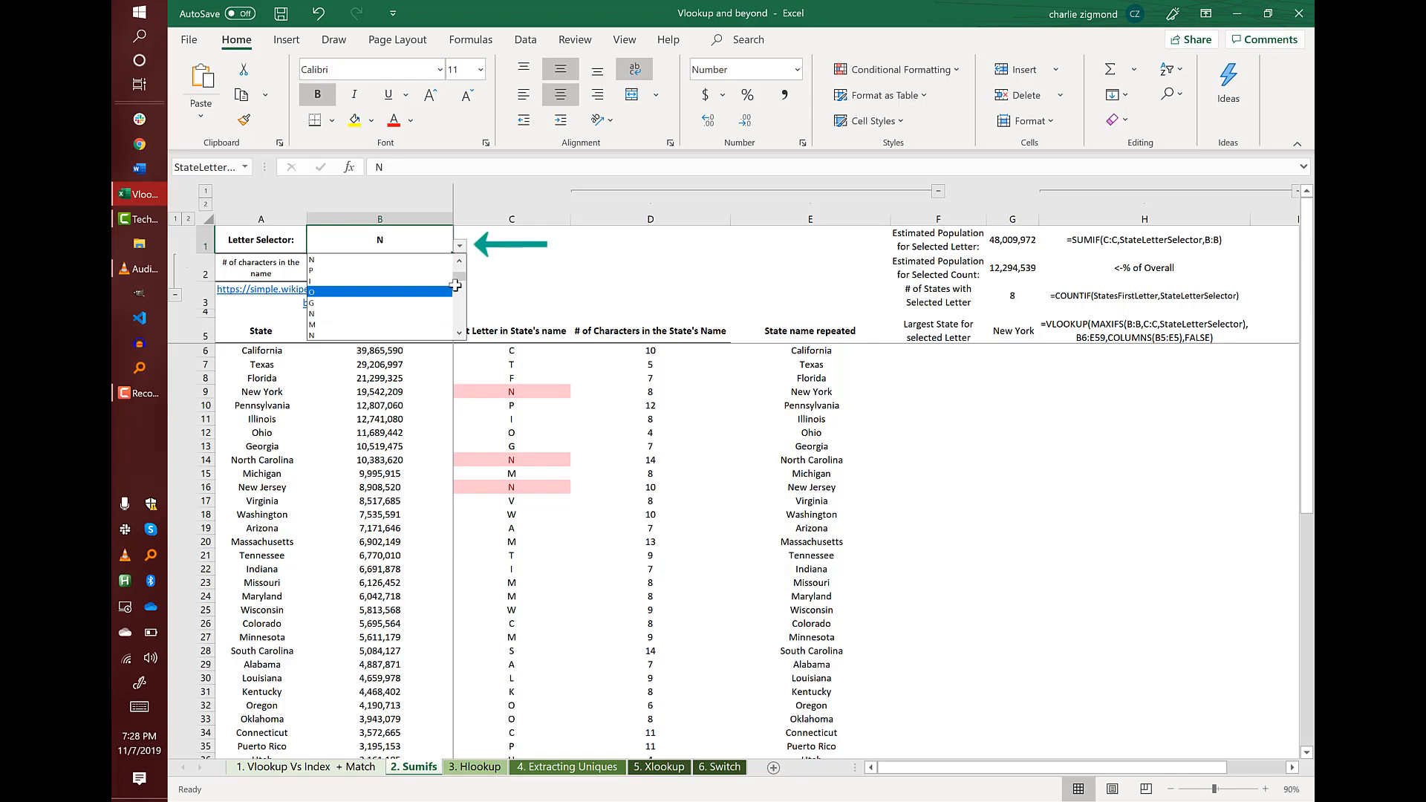
pyautogui.scroll(3, 460, 274)
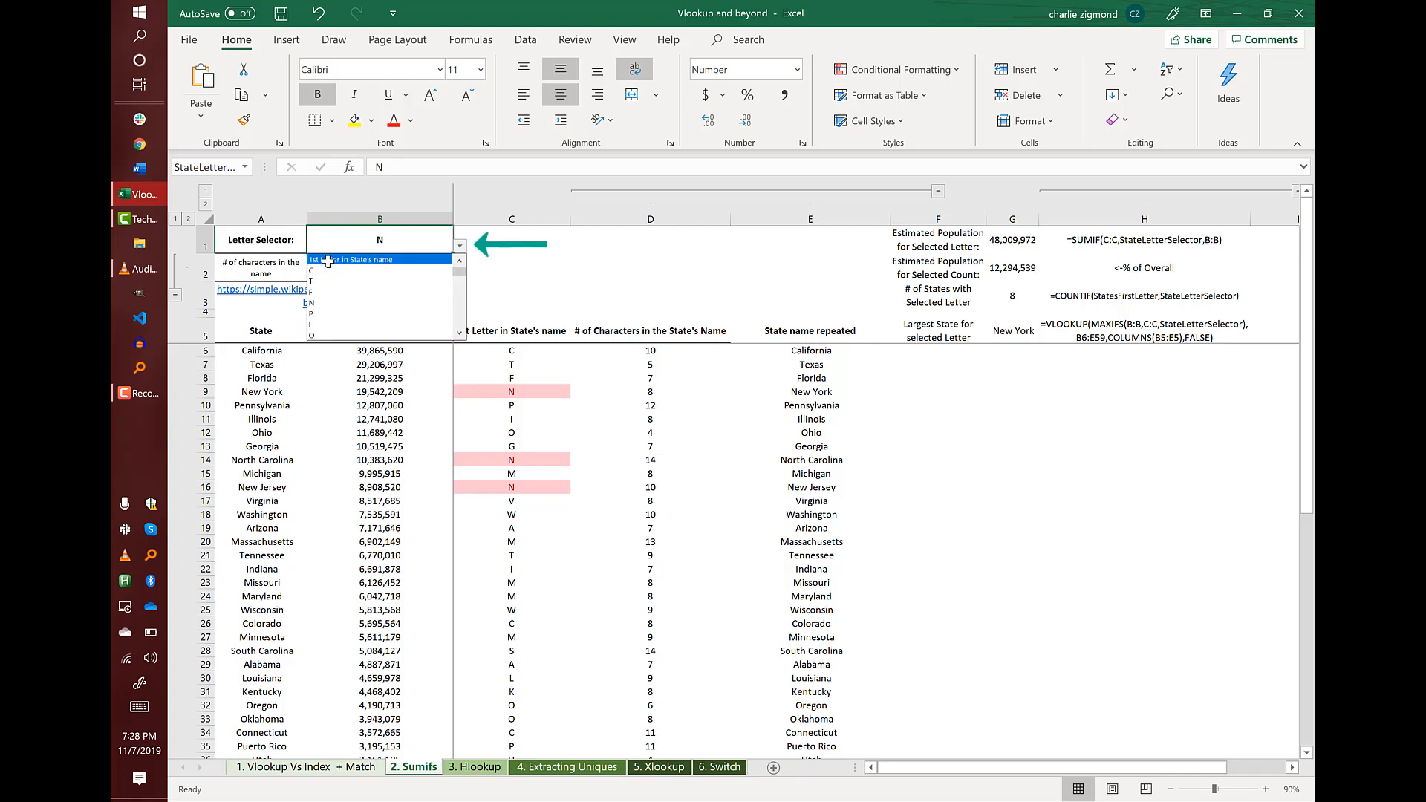
pyautogui.click(380, 266)
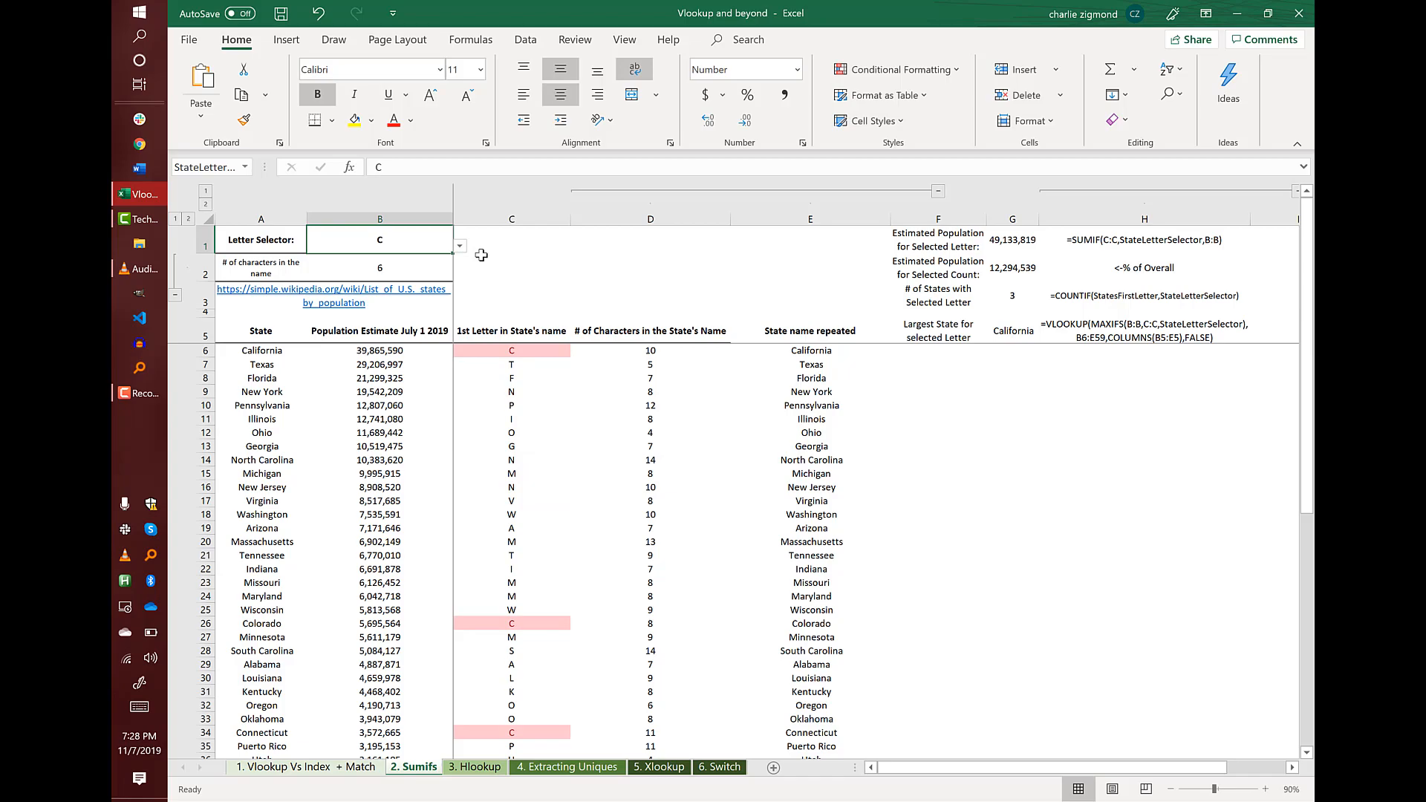
pyautogui.click(459, 246)
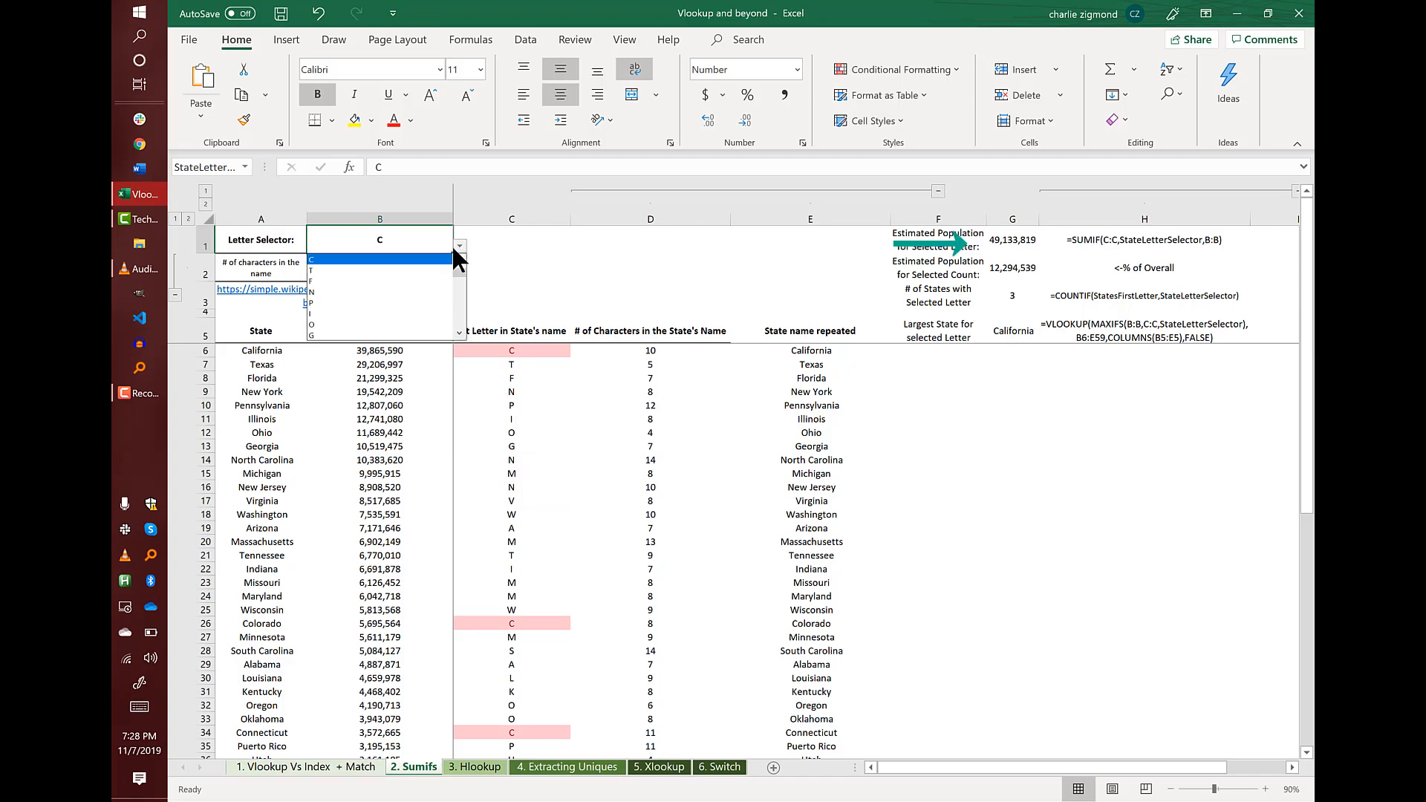
pyautogui.click(379, 280)
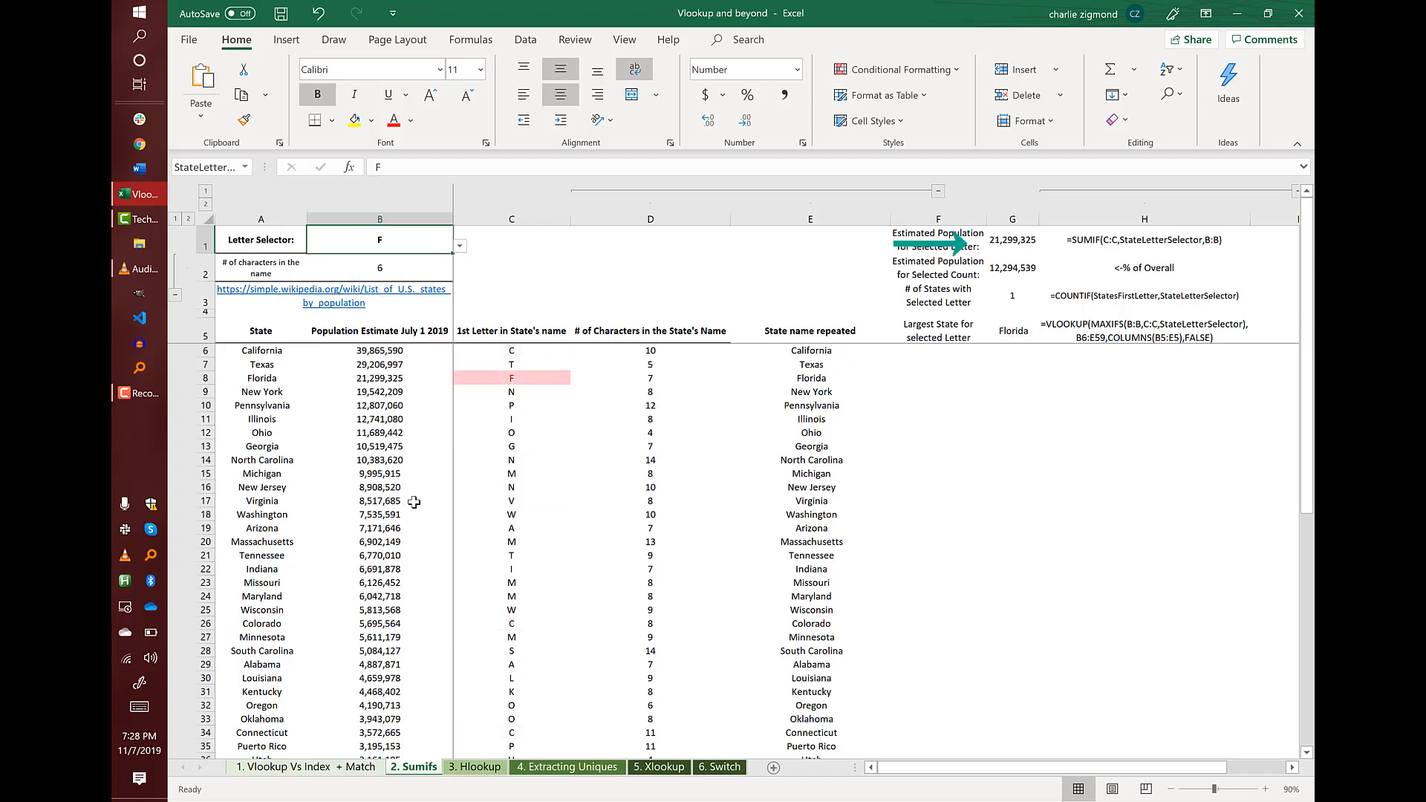
pyautogui.click(1062, 301)
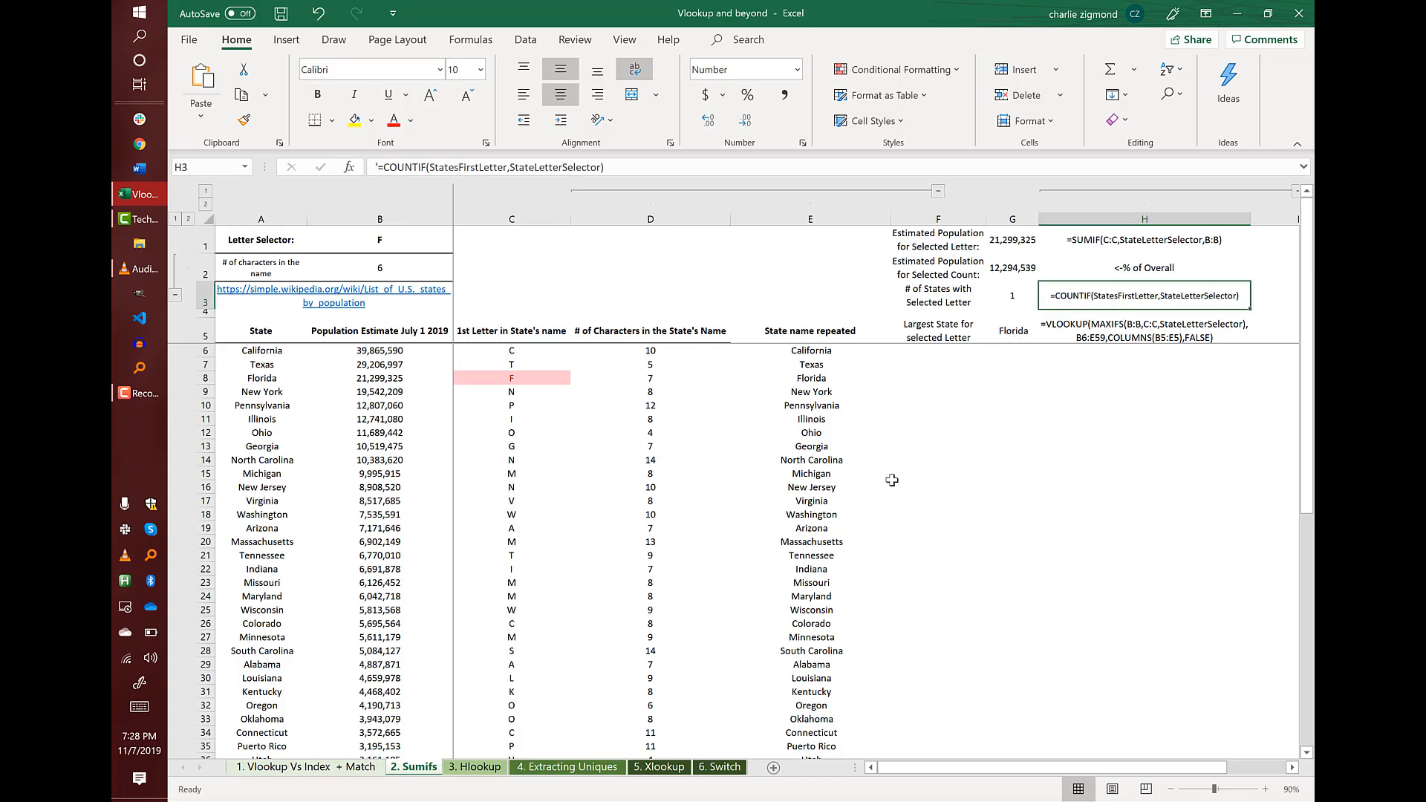
# Open the "3. Hlookup" sheet and set the lookup product in B1 to Product B
pyautogui.click(476, 767)
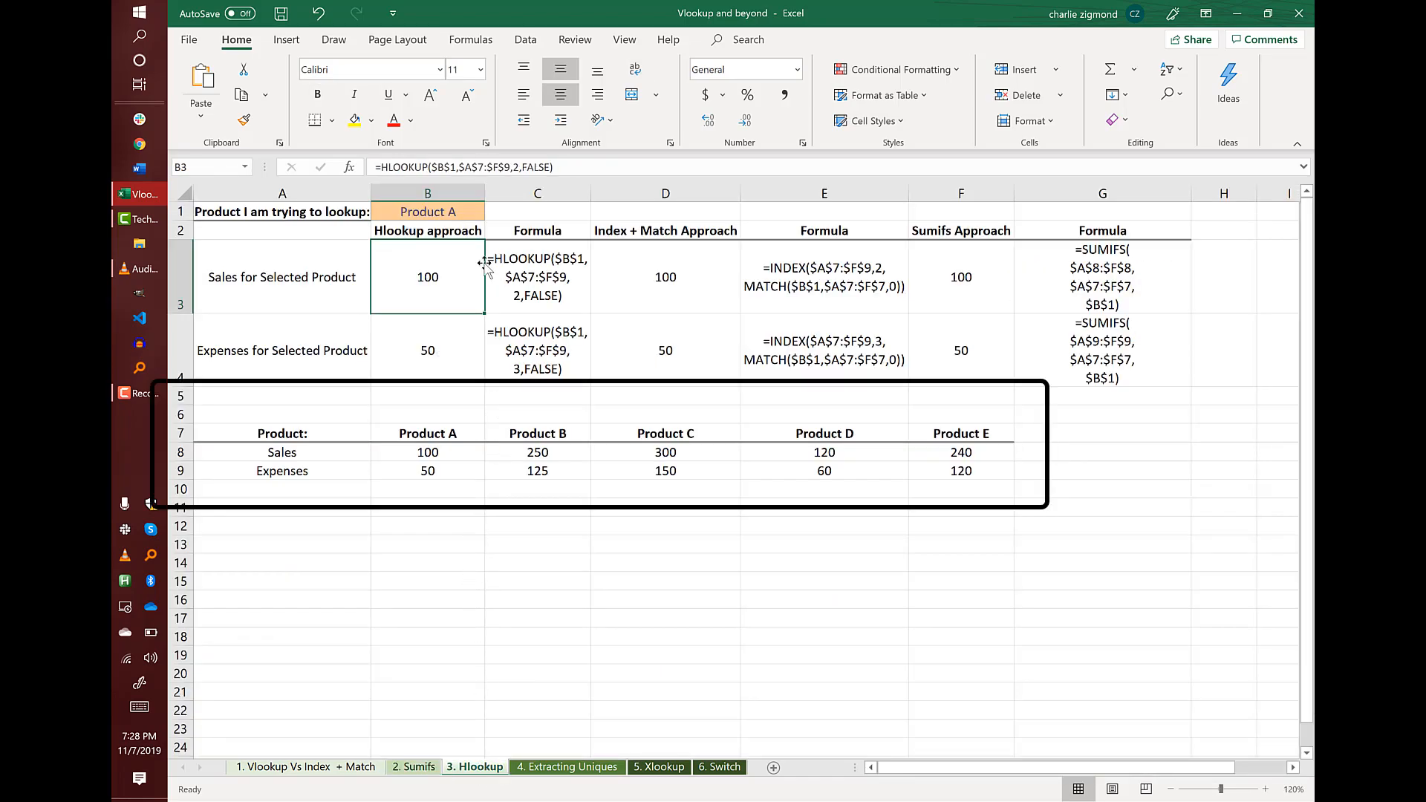
pyautogui.click(403, 211)
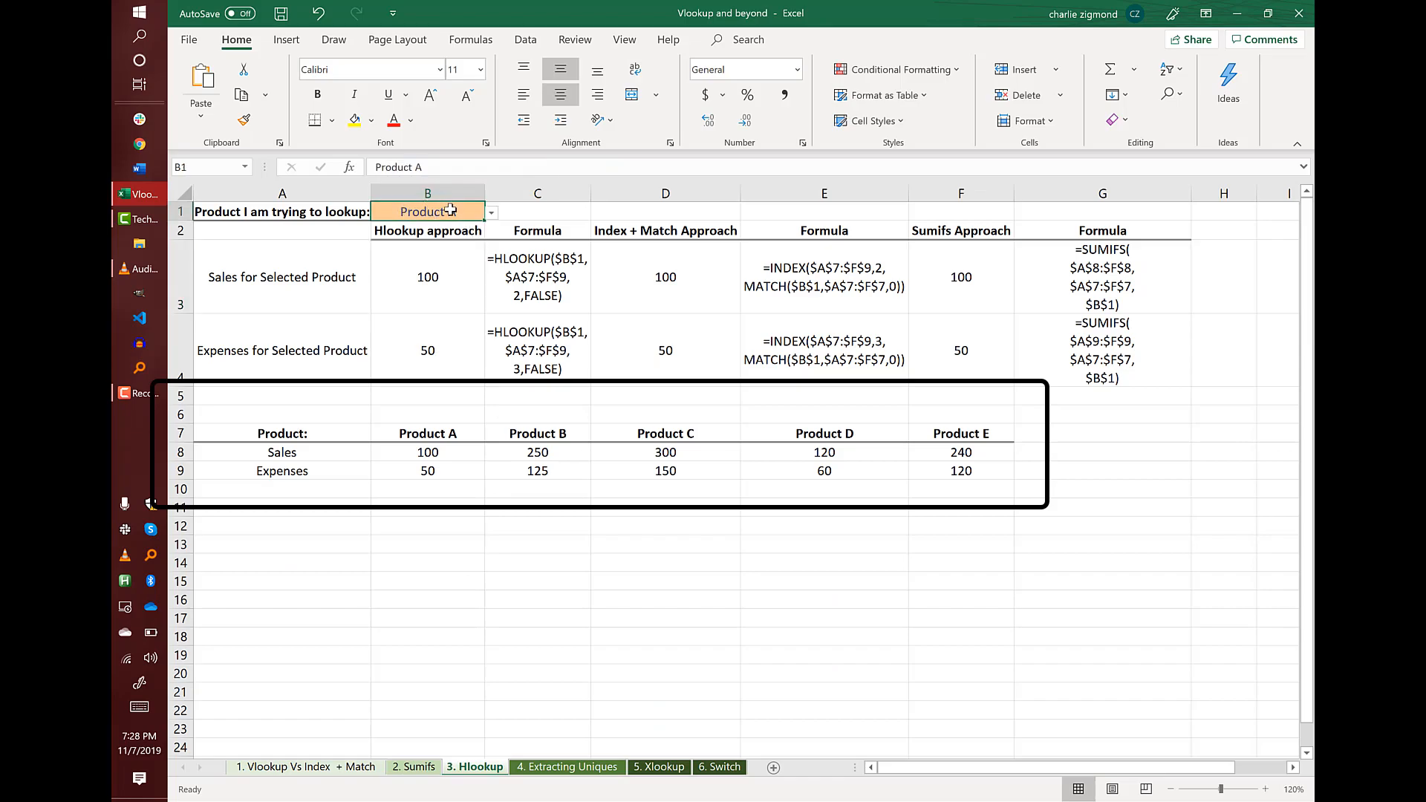
pyautogui.click(492, 212)
pyautogui.click(451, 238)
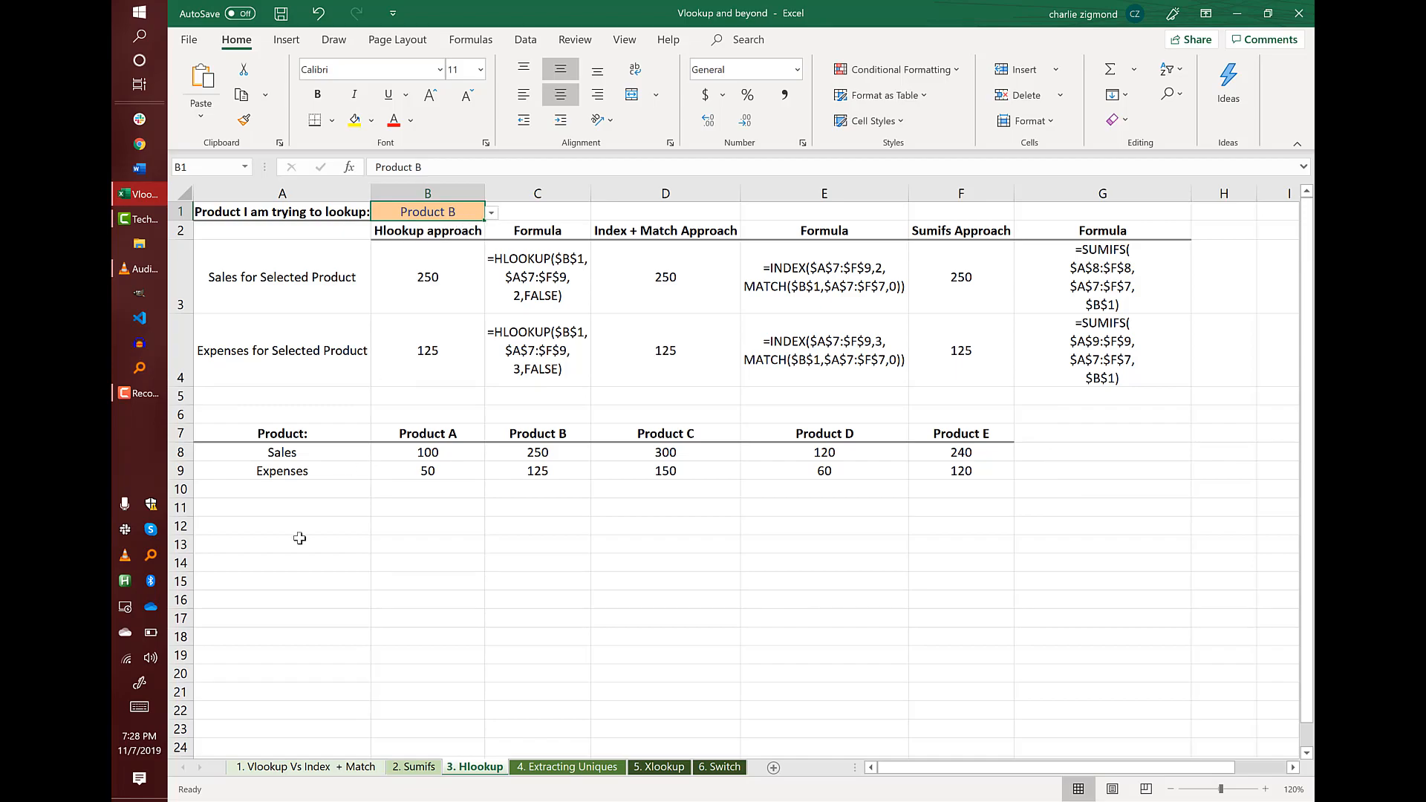
# Examine the HLOOKUP formula for the selected product's sales in B3, keeping it as is
pyautogui.click(459, 296)
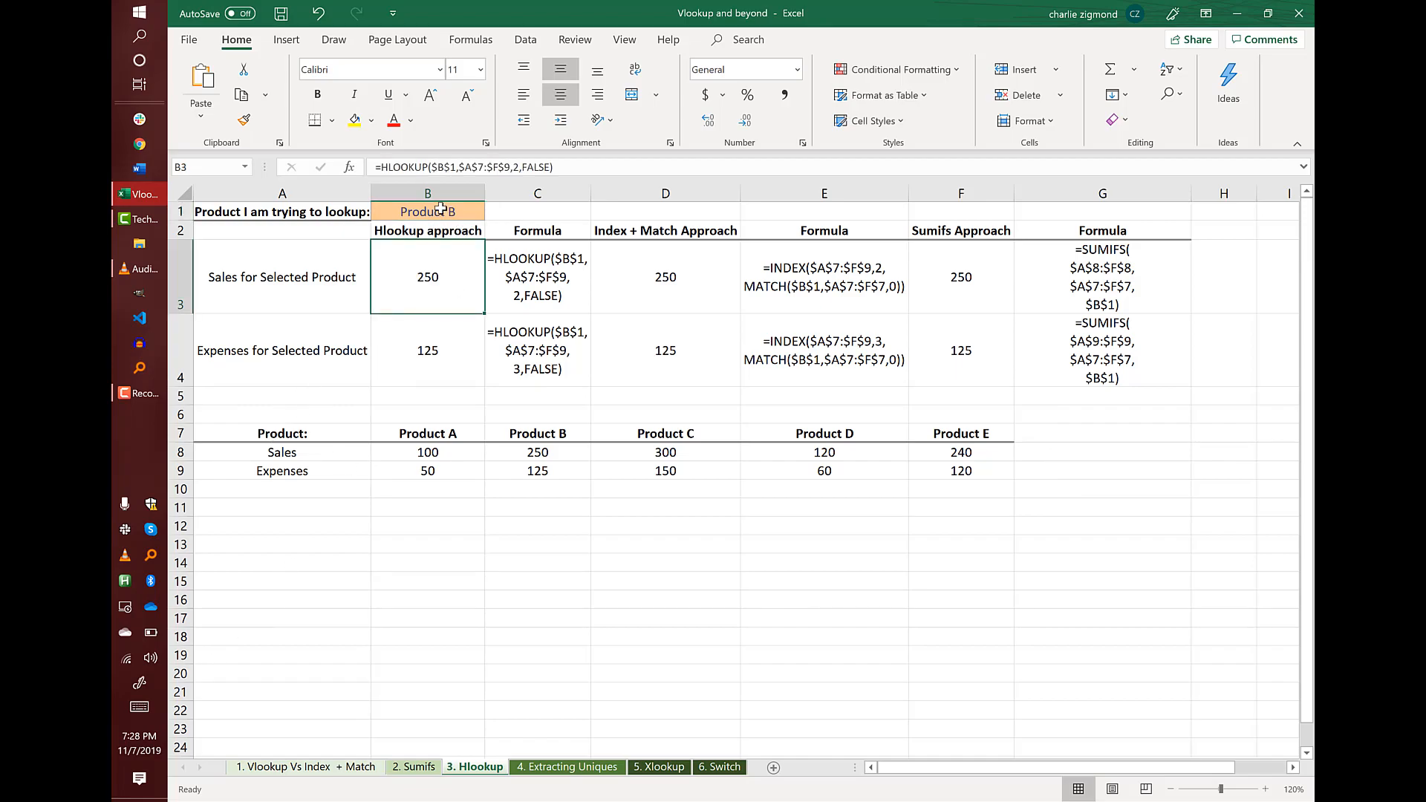
pyautogui.click(441, 168)
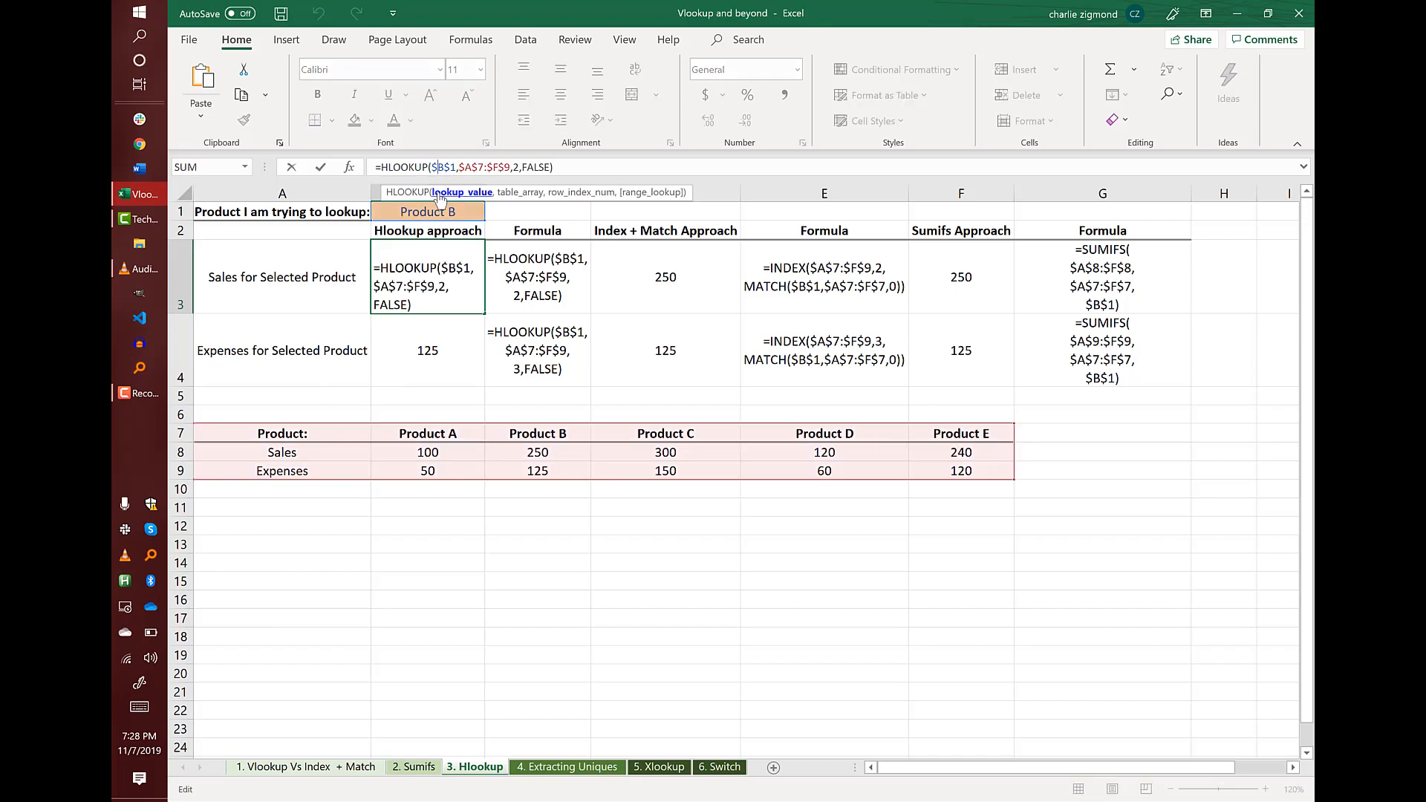
pyautogui.press('Return')
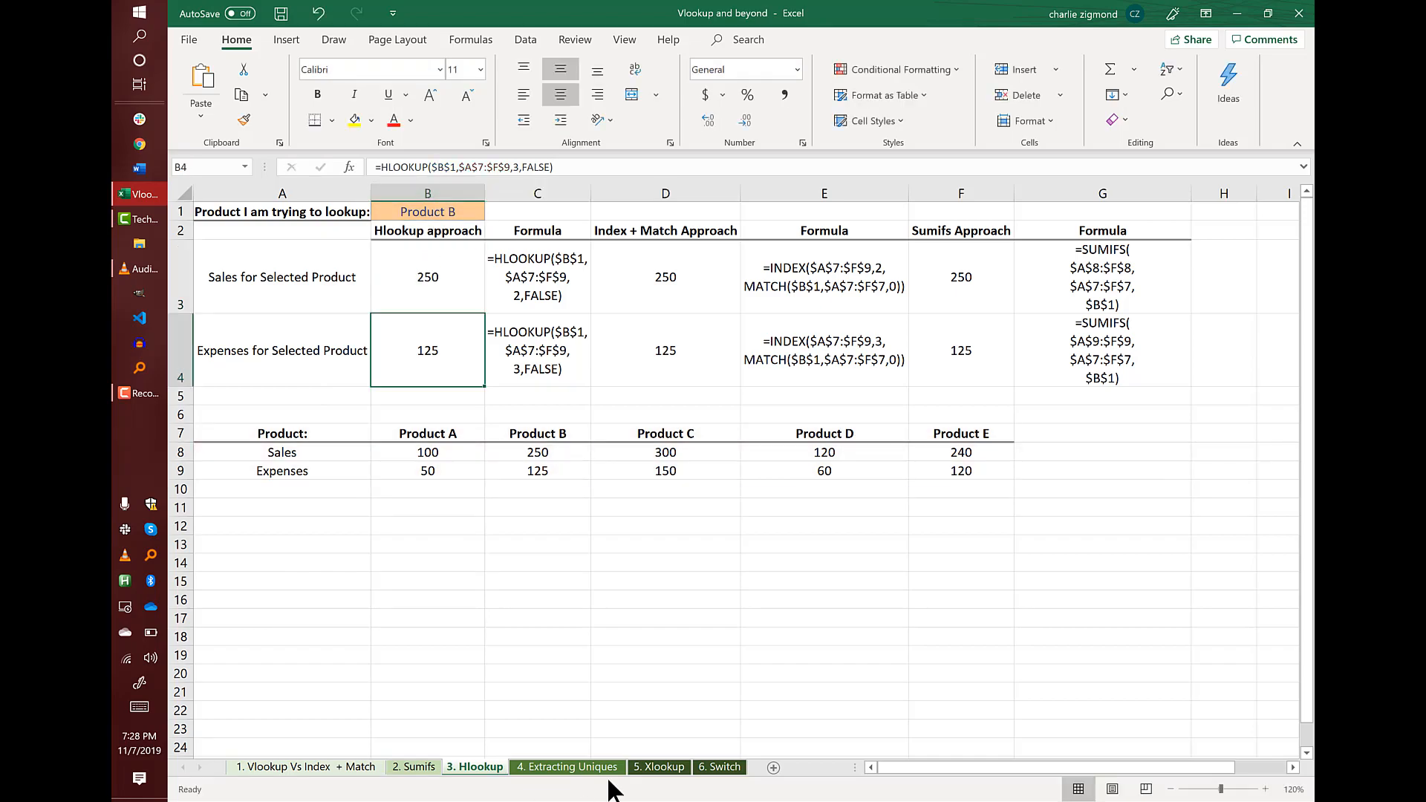
# Open the "4. Extracting Uniques" sheet and copy column A, which holds the list with duplicates
pyautogui.click(596, 765)
pyautogui.click(570, 559)
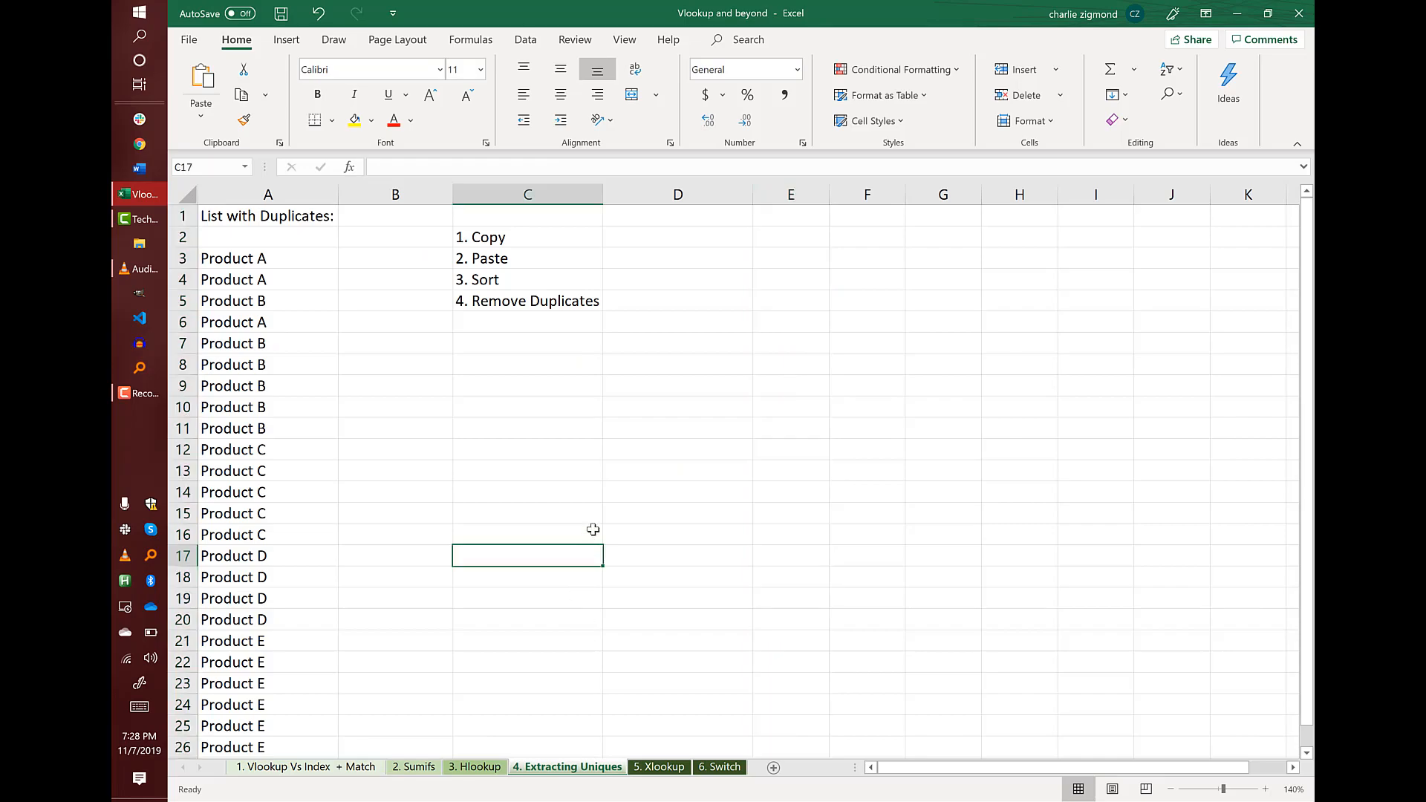
pyautogui.click(543, 470)
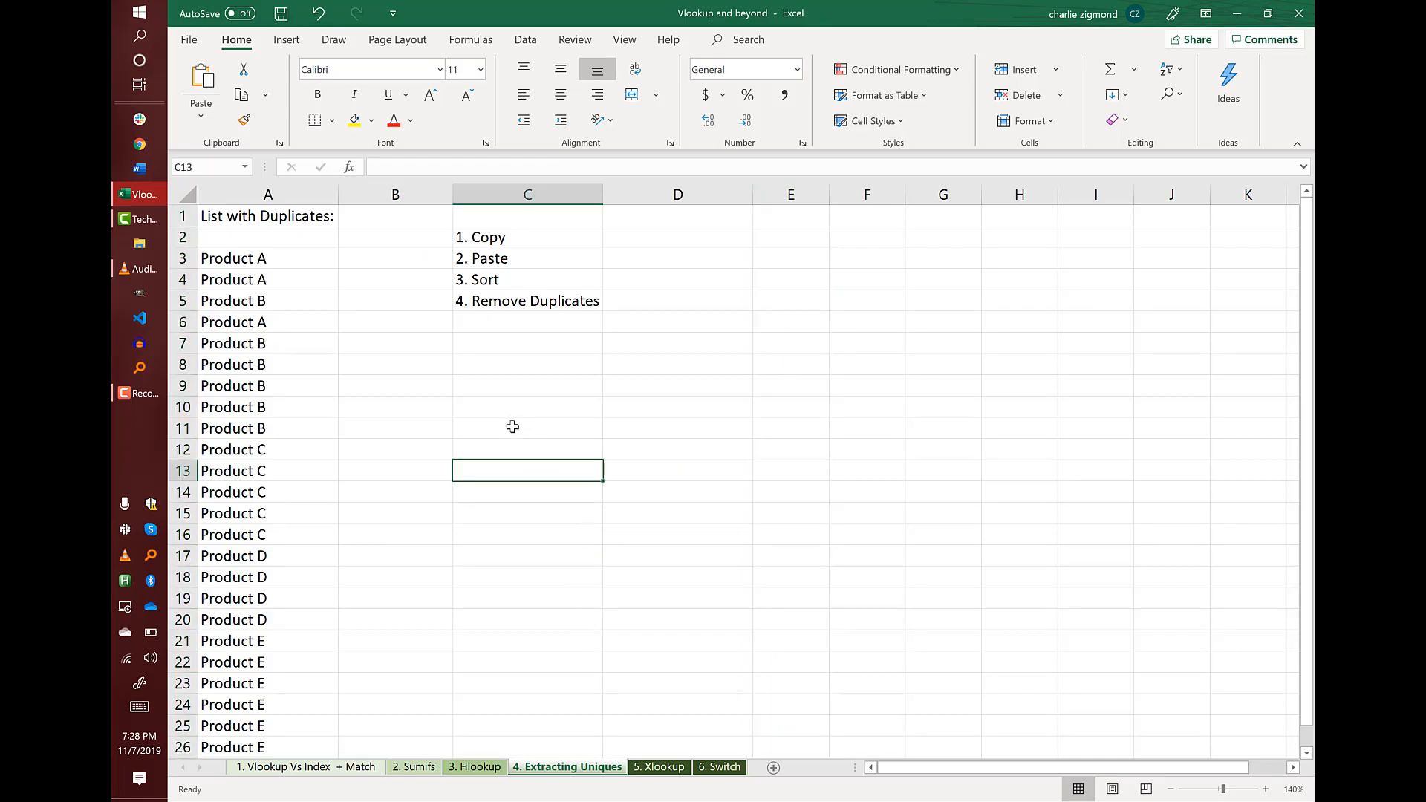
pyautogui.click(285, 197)
pyautogui.hotkey('ctrl', 'c')
# Paste the copied list with duplicates into column E
pyautogui.click(381, 298)
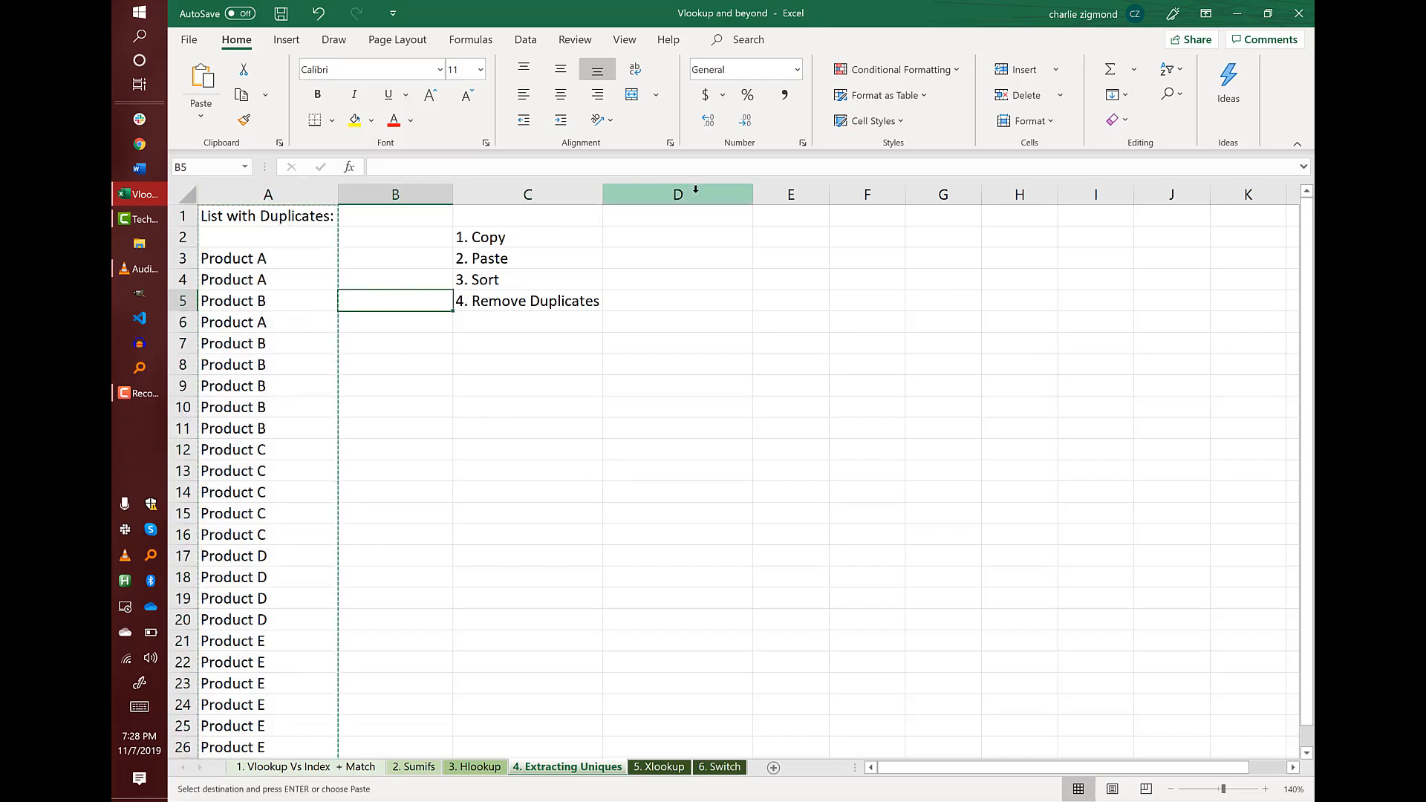
pyautogui.click(704, 291)
pyautogui.click(783, 223)
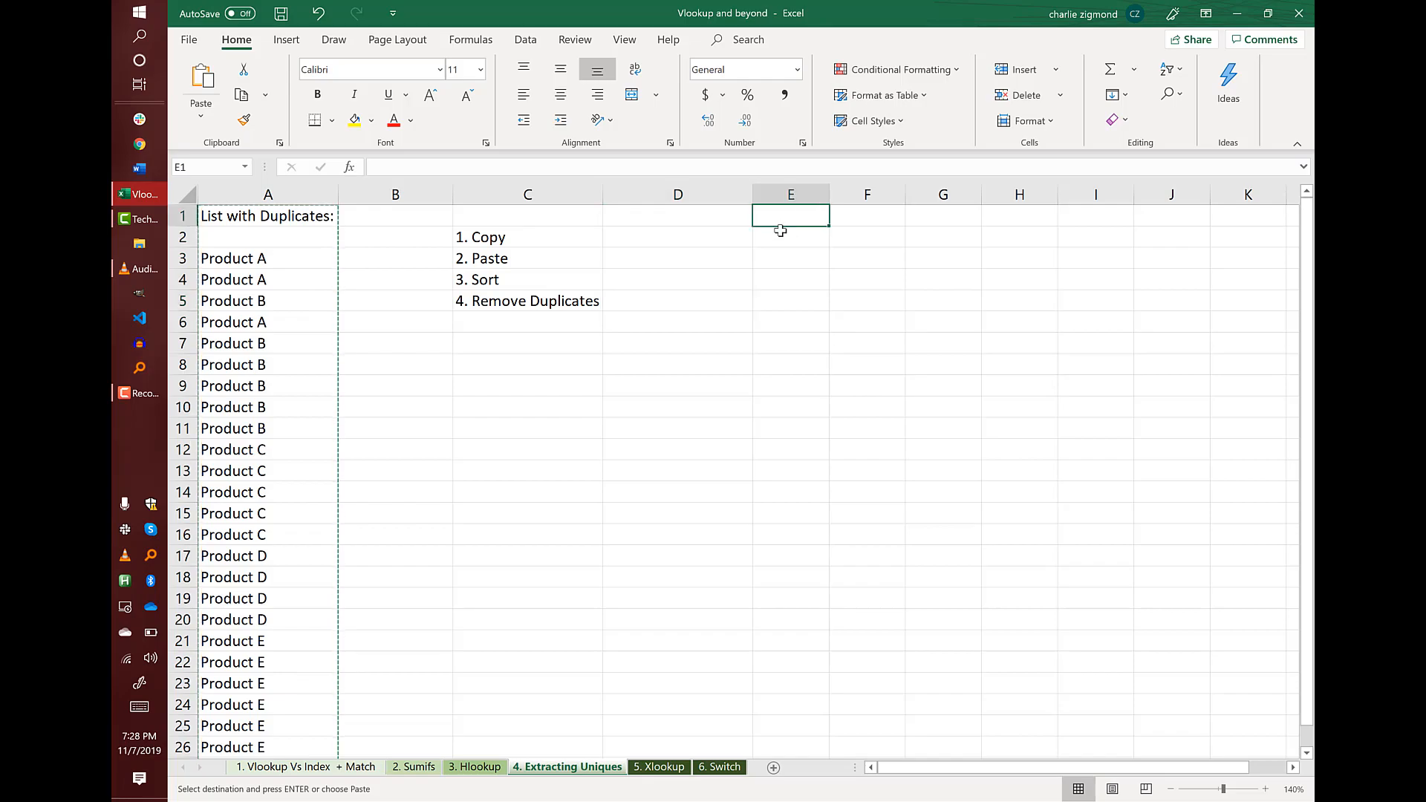
pyautogui.click(260, 190)
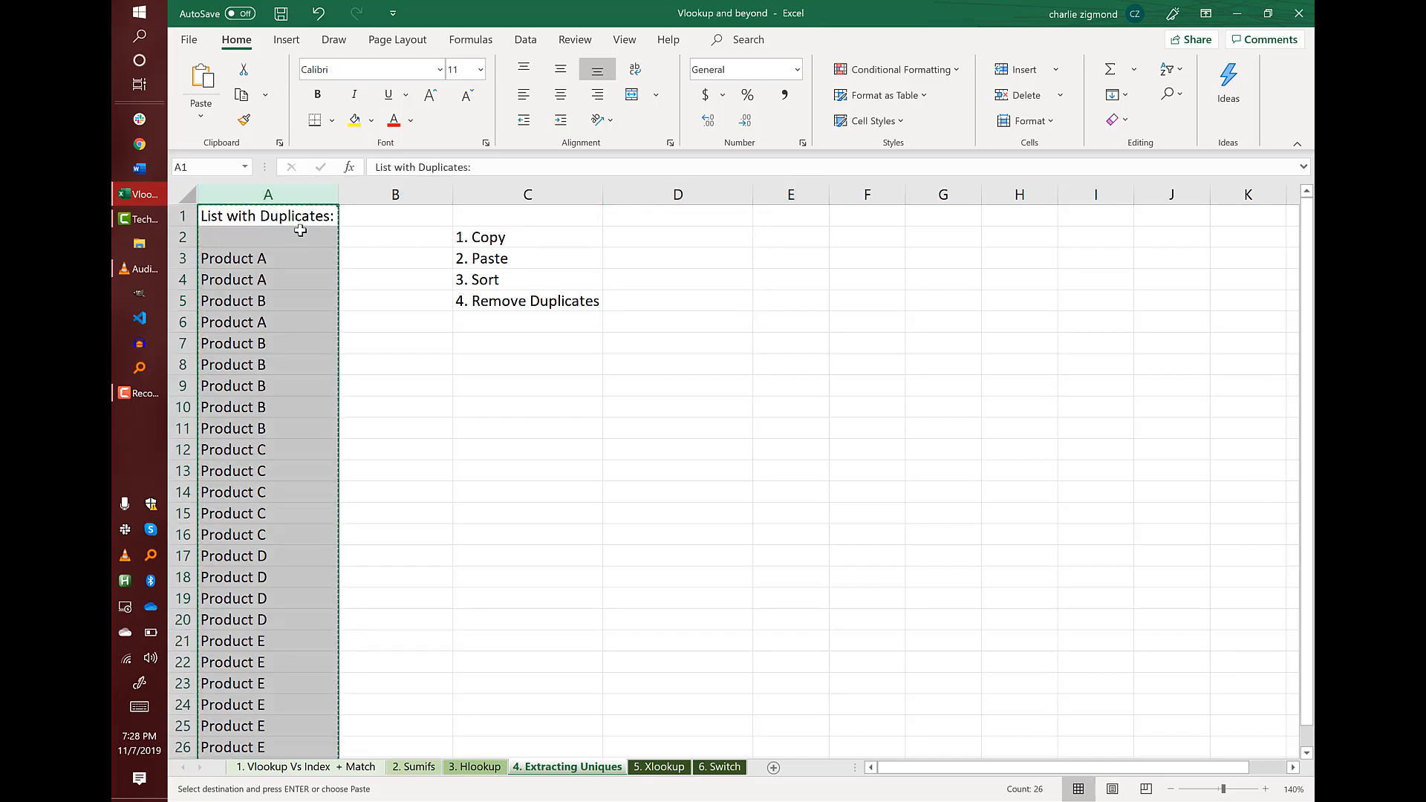
pyautogui.click(716, 302)
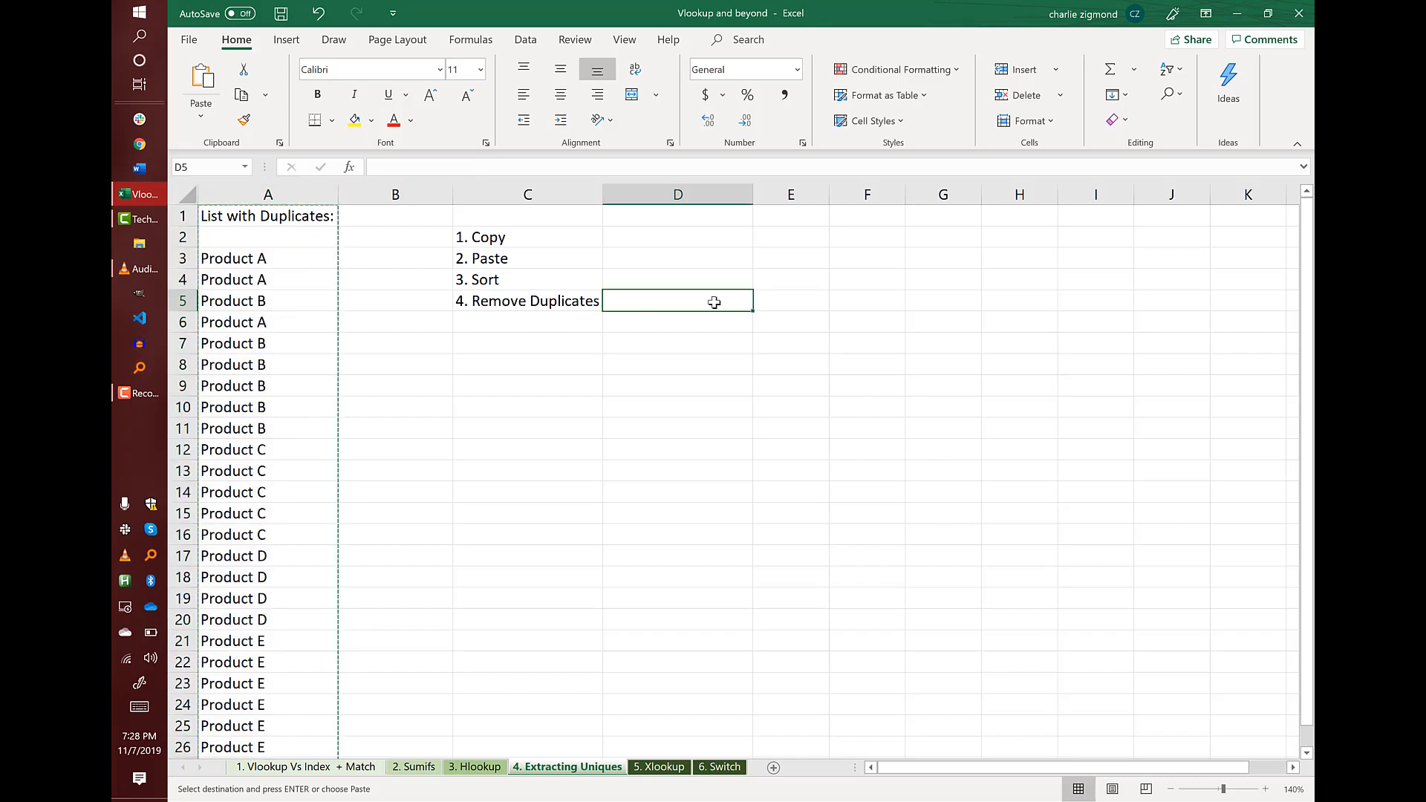
pyautogui.click(804, 197)
pyautogui.rightClick(786, 207)
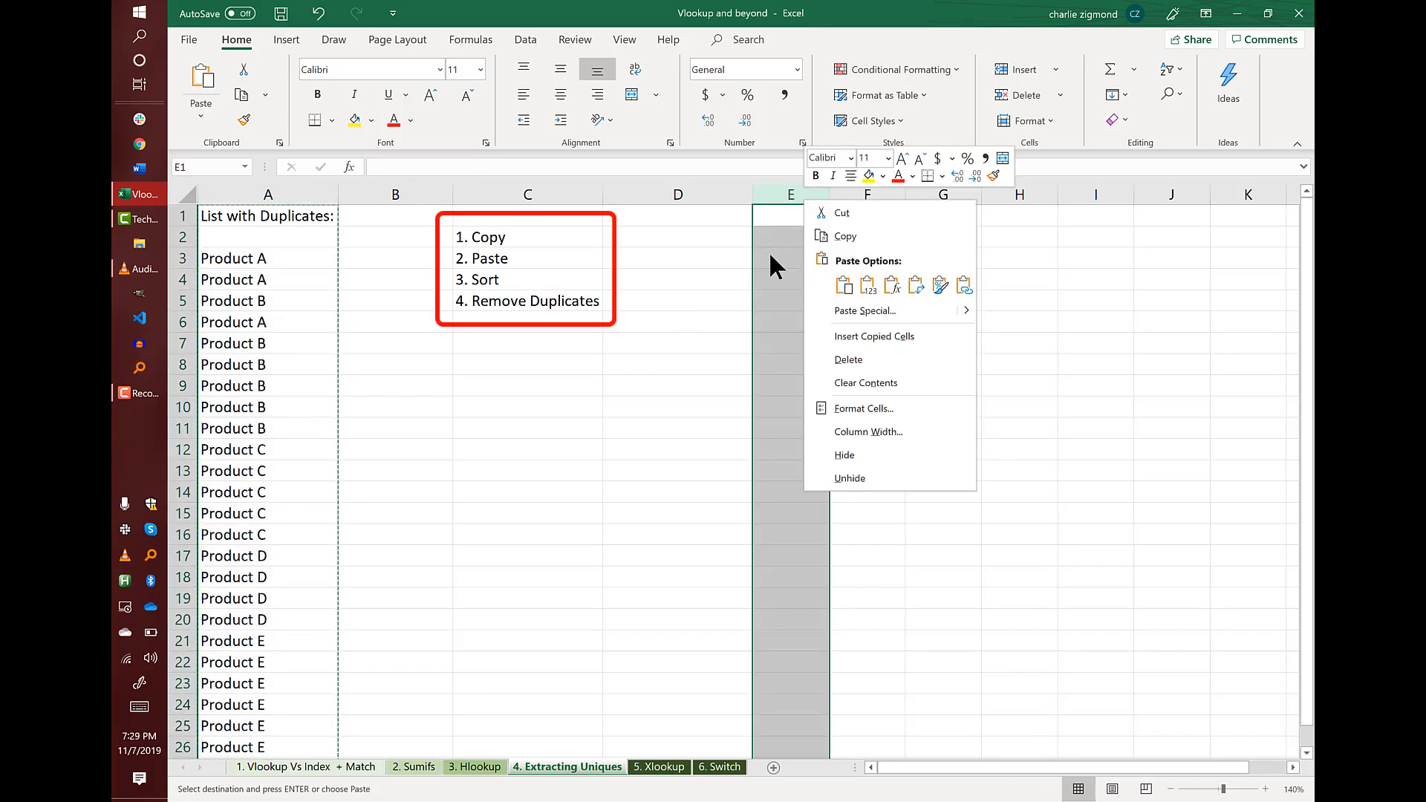
pyautogui.press('Escape')
pyautogui.hotkey('ctrl', 'v')
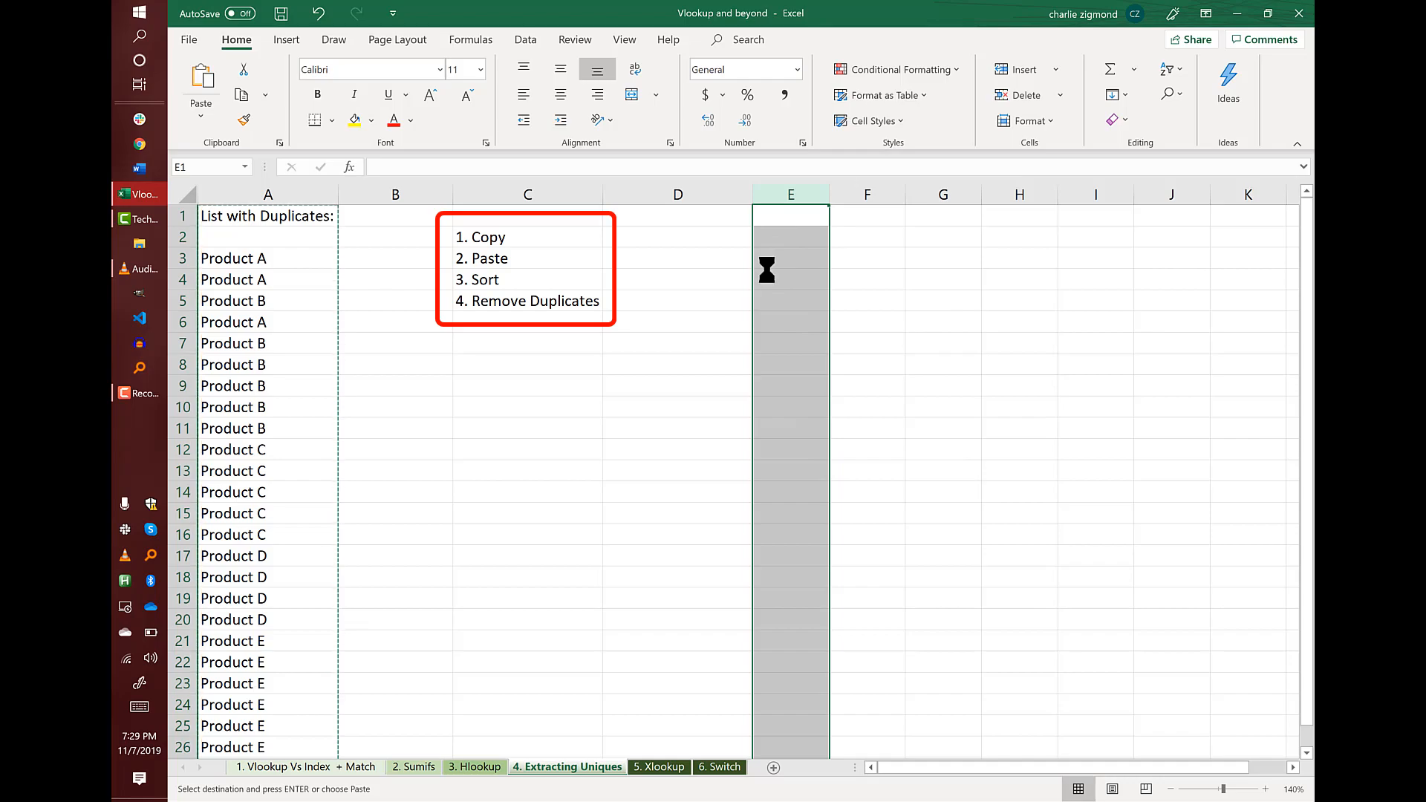
# Sort the pasted list in column E in ascending order from A to Z
pyautogui.hotkey('alt', 'h')
pyautogui.press('s')
pyautogui.press('s')
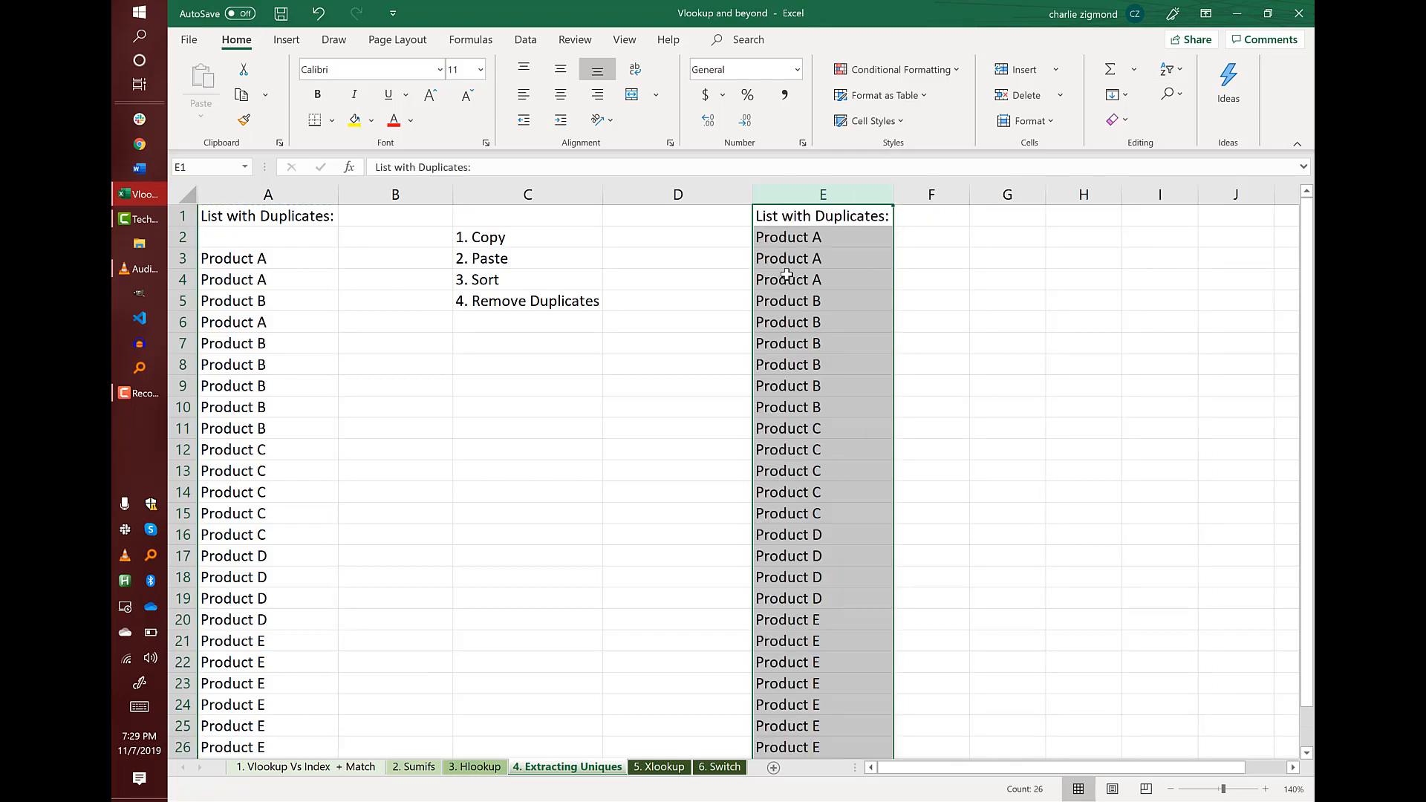
# Remove the duplicate values from column E, leaving the option for data with headers off
pyautogui.hotkey('alt', 'a')
pyautogui.press('m')
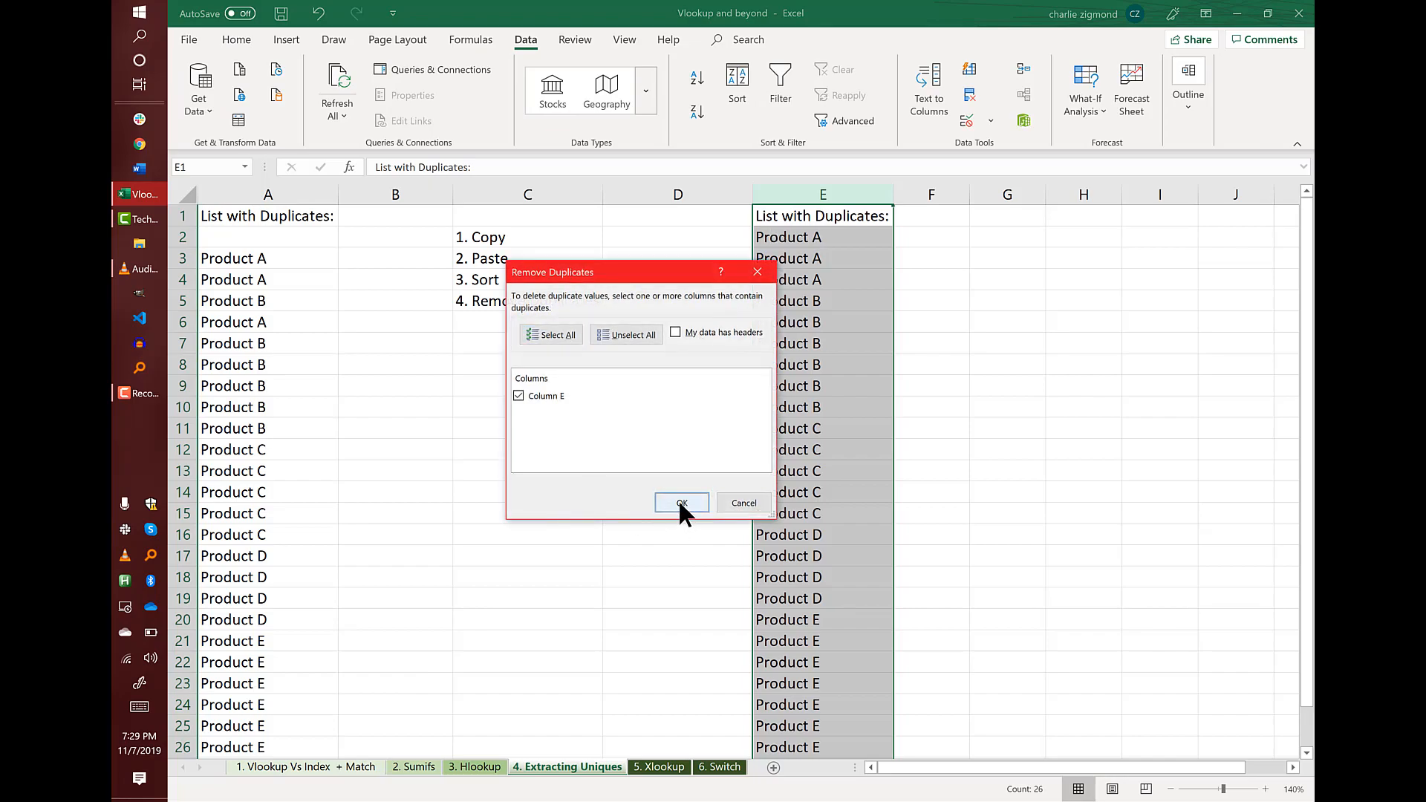
pyautogui.click(680, 504)
pyautogui.click(730, 450)
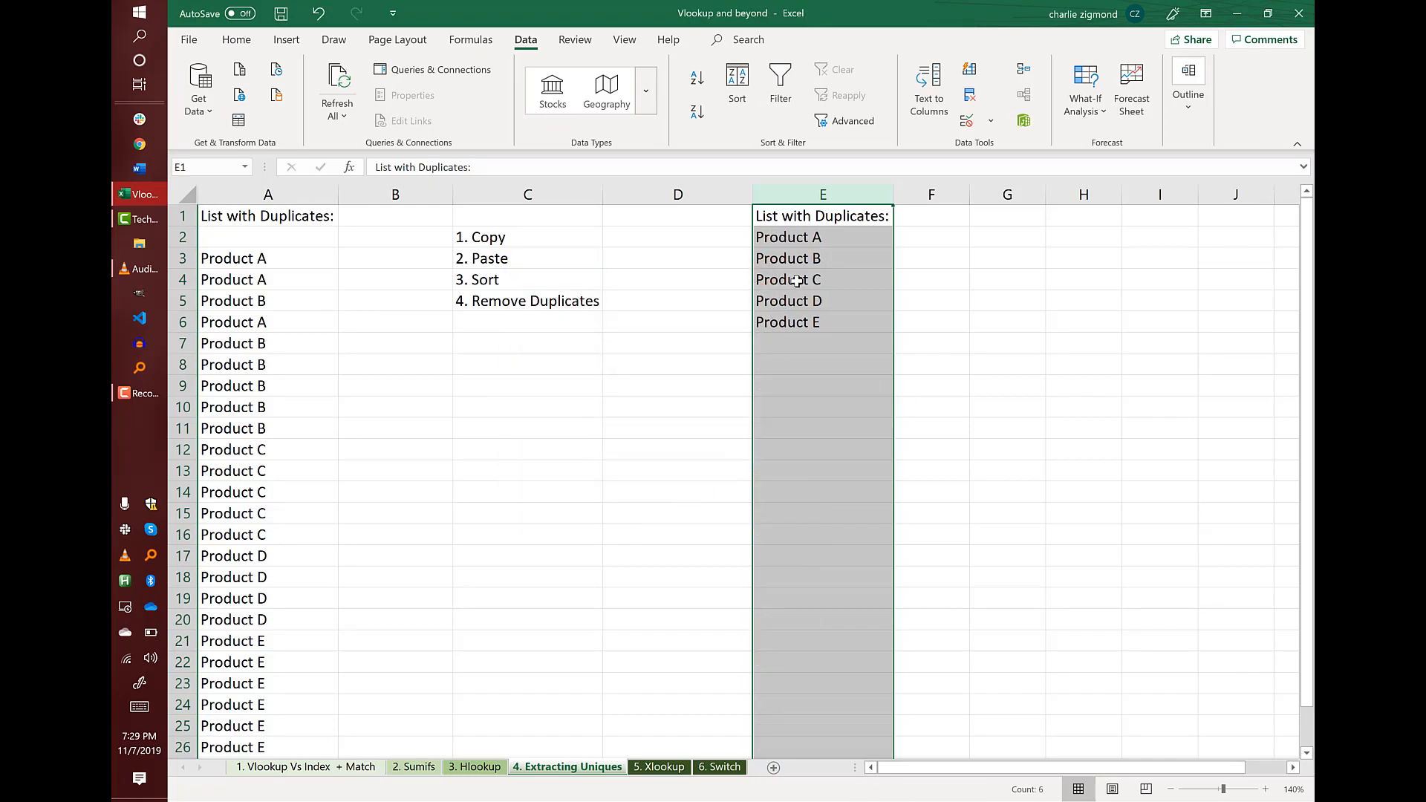
pyautogui.click(796, 282)
pyautogui.click(939, 235)
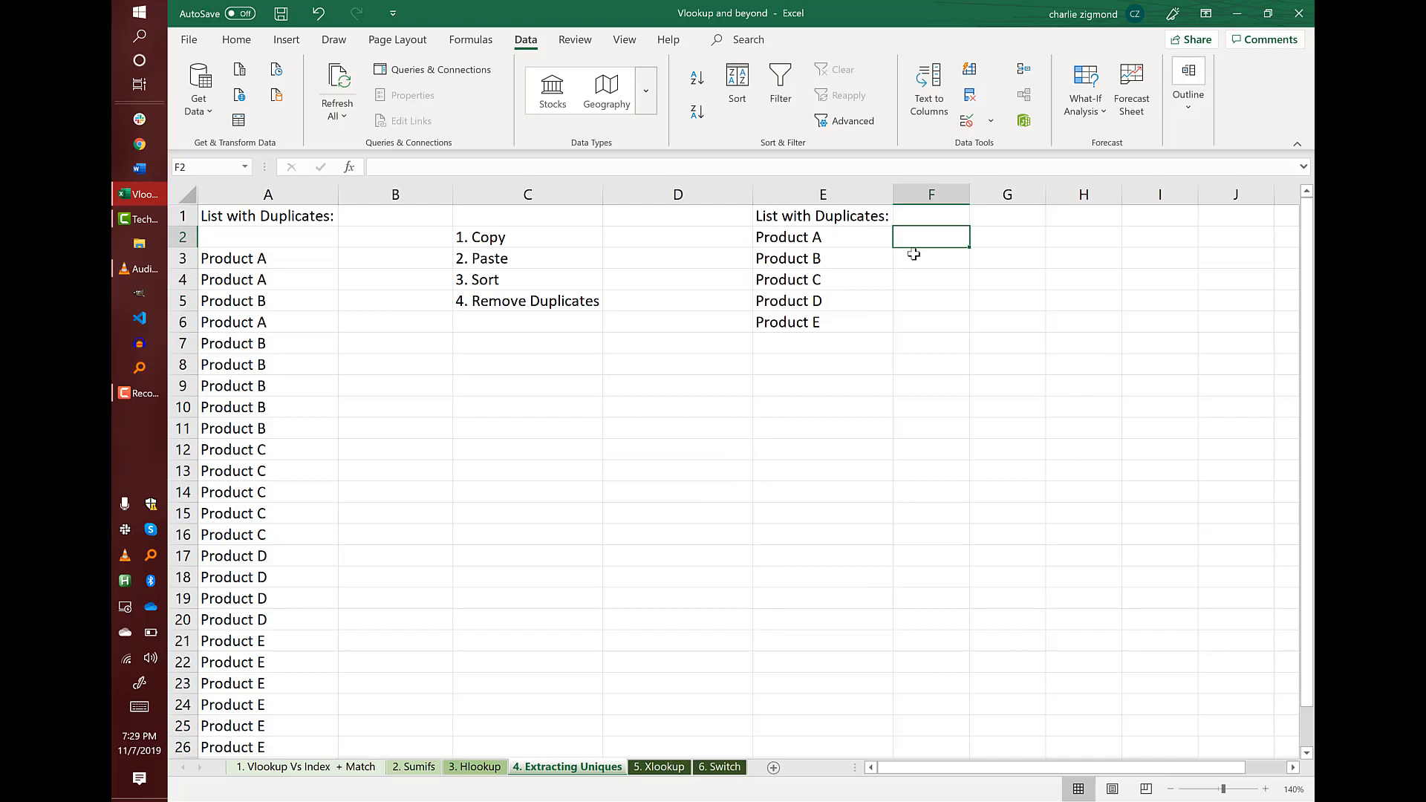
pyautogui.write('=COUNT(')
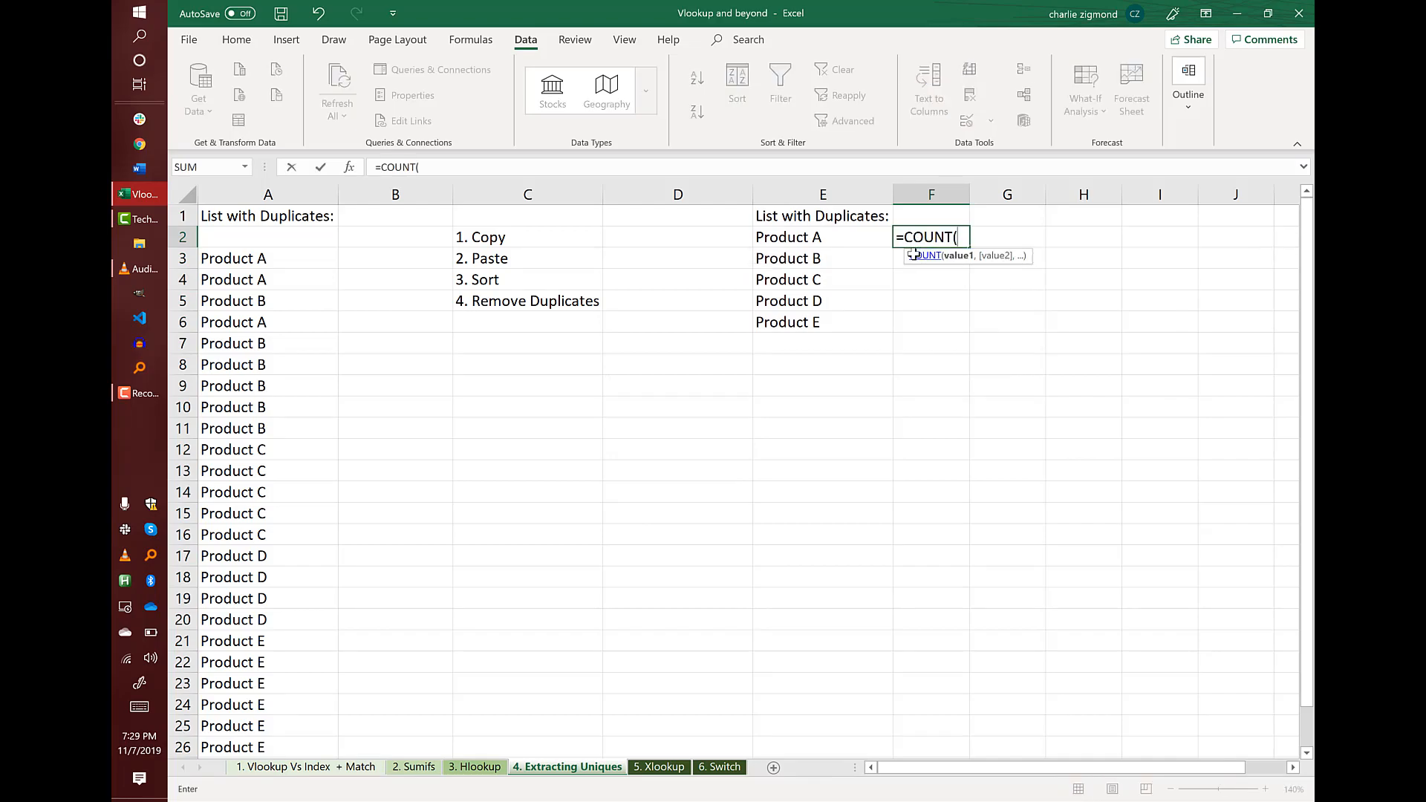
pyautogui.press('Left')
pyautogui.write(',')
pyautogui.press('Left')
pyautogui.press('Left')
pyautogui.press('Left')
pyautogui.press('Left')
pyautogui.press('Left')
pyautogui.press('Escape')
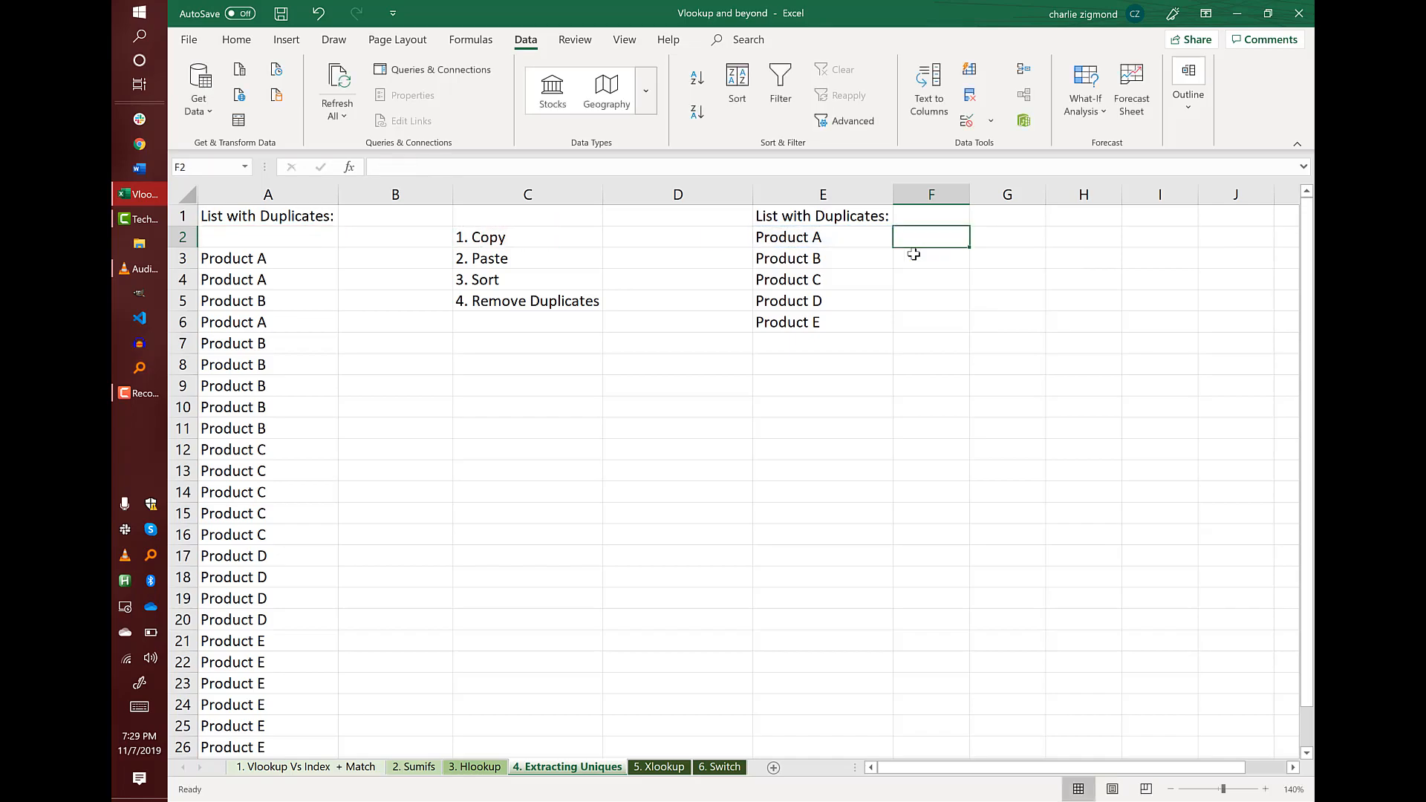
# Open the "5. Xlookup" sheet and read the XLOOKUP function description and Example 1
pyautogui.click(658, 768)
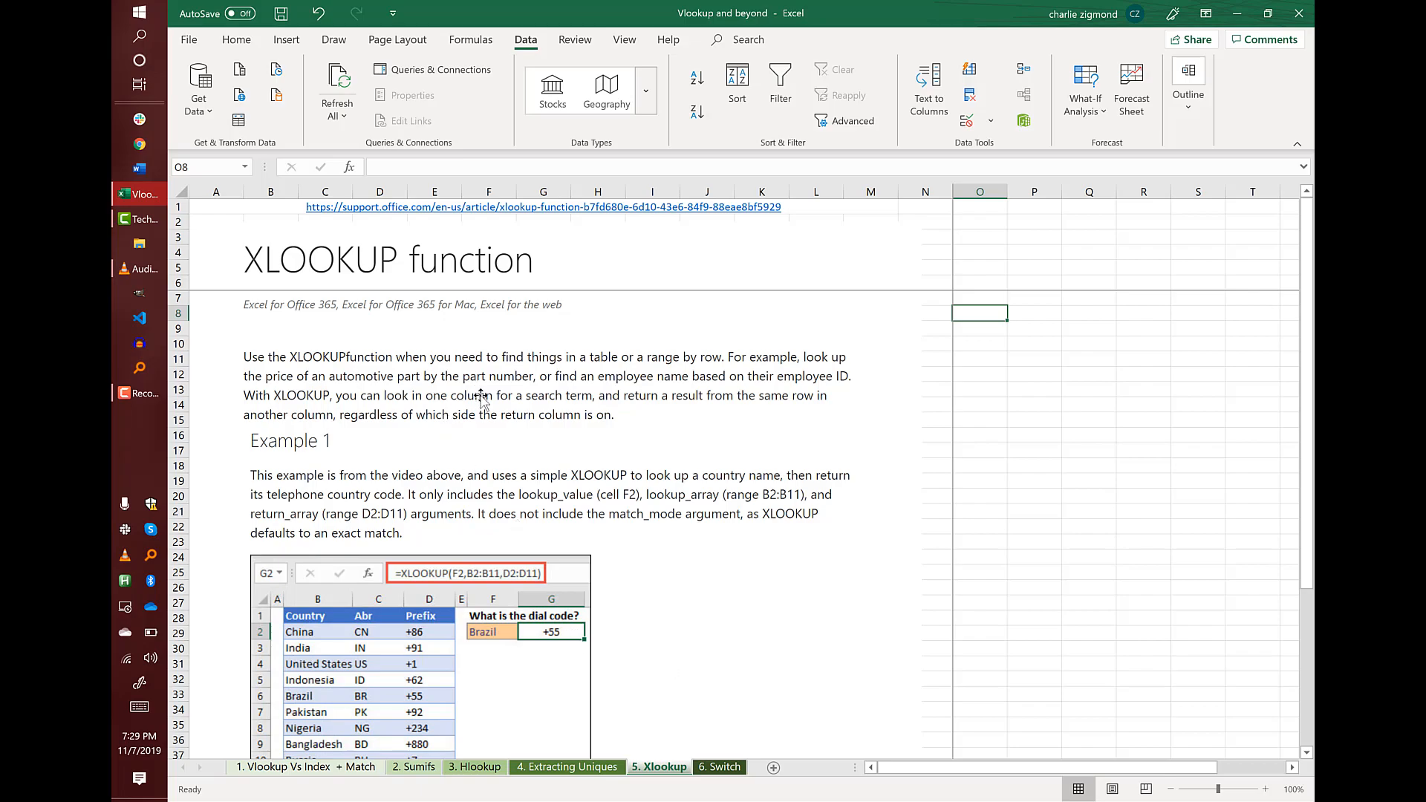
pyautogui.scroll(-1, 473, 402)
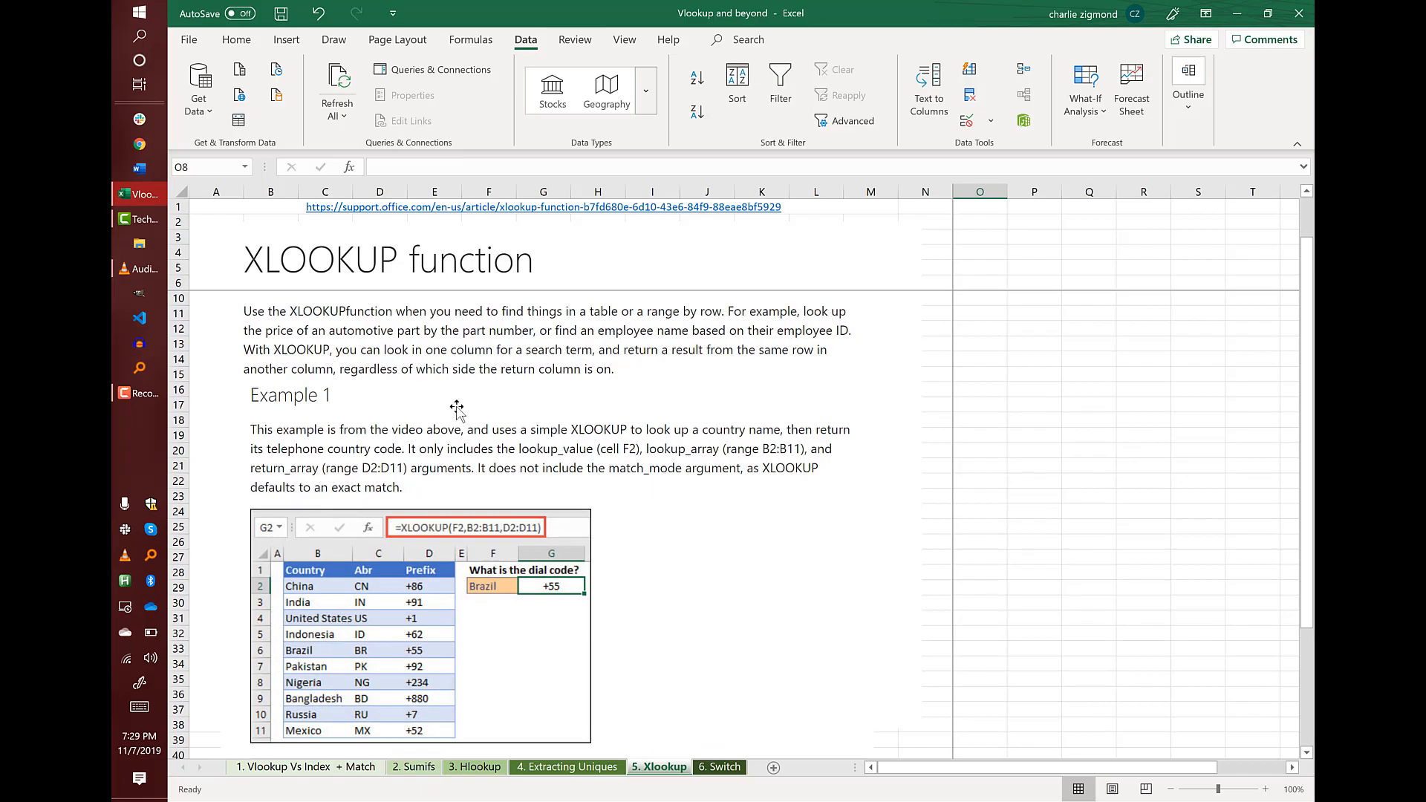
pyautogui.scroll(-1, 451, 409)
pyautogui.scroll(-1, 451, 409)
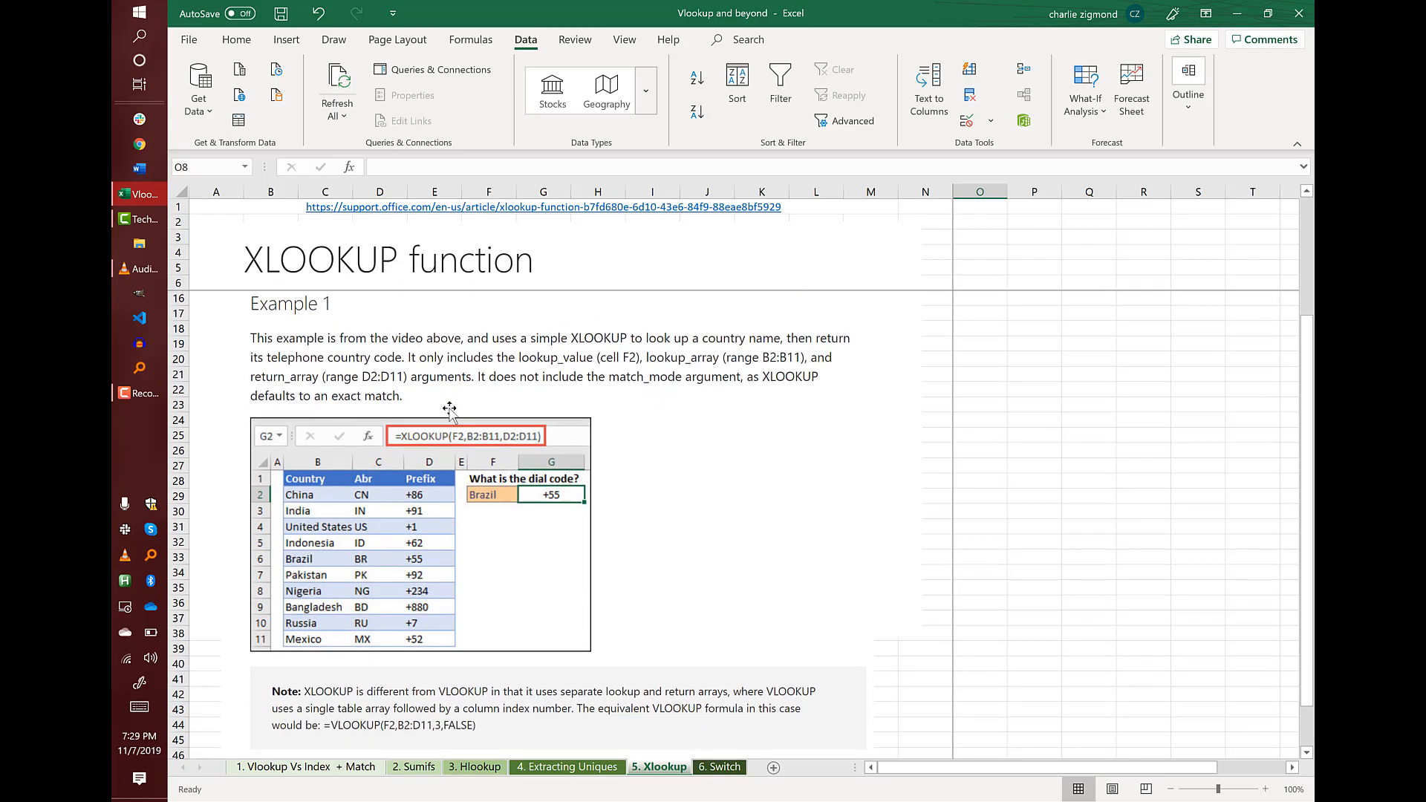
# Review the XLOOKUP description, the Example 1 dial code table and the note comparing XLOOKUP with VLOOKUP
pyautogui.scroll(-2, 450, 409)
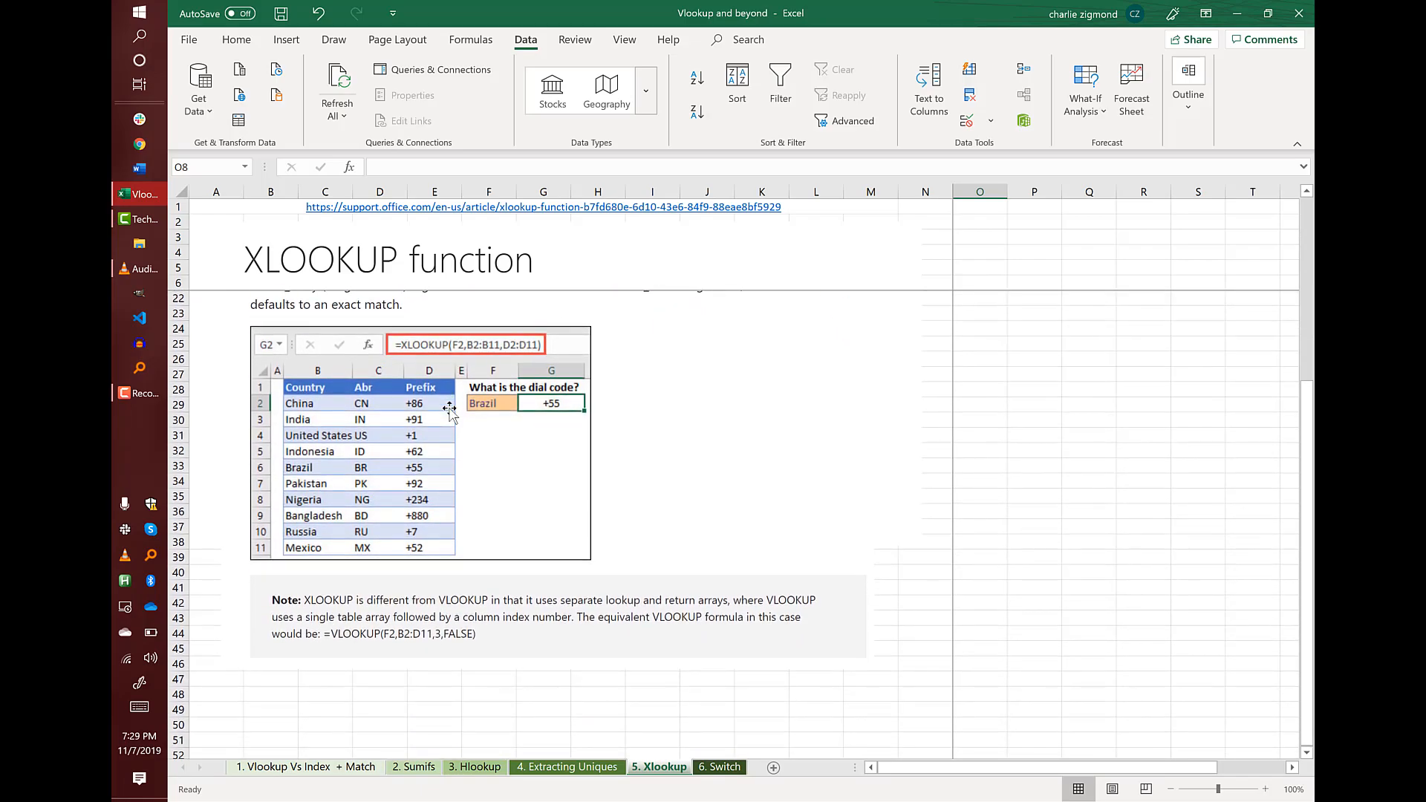
pyautogui.scroll(5, 424, 437)
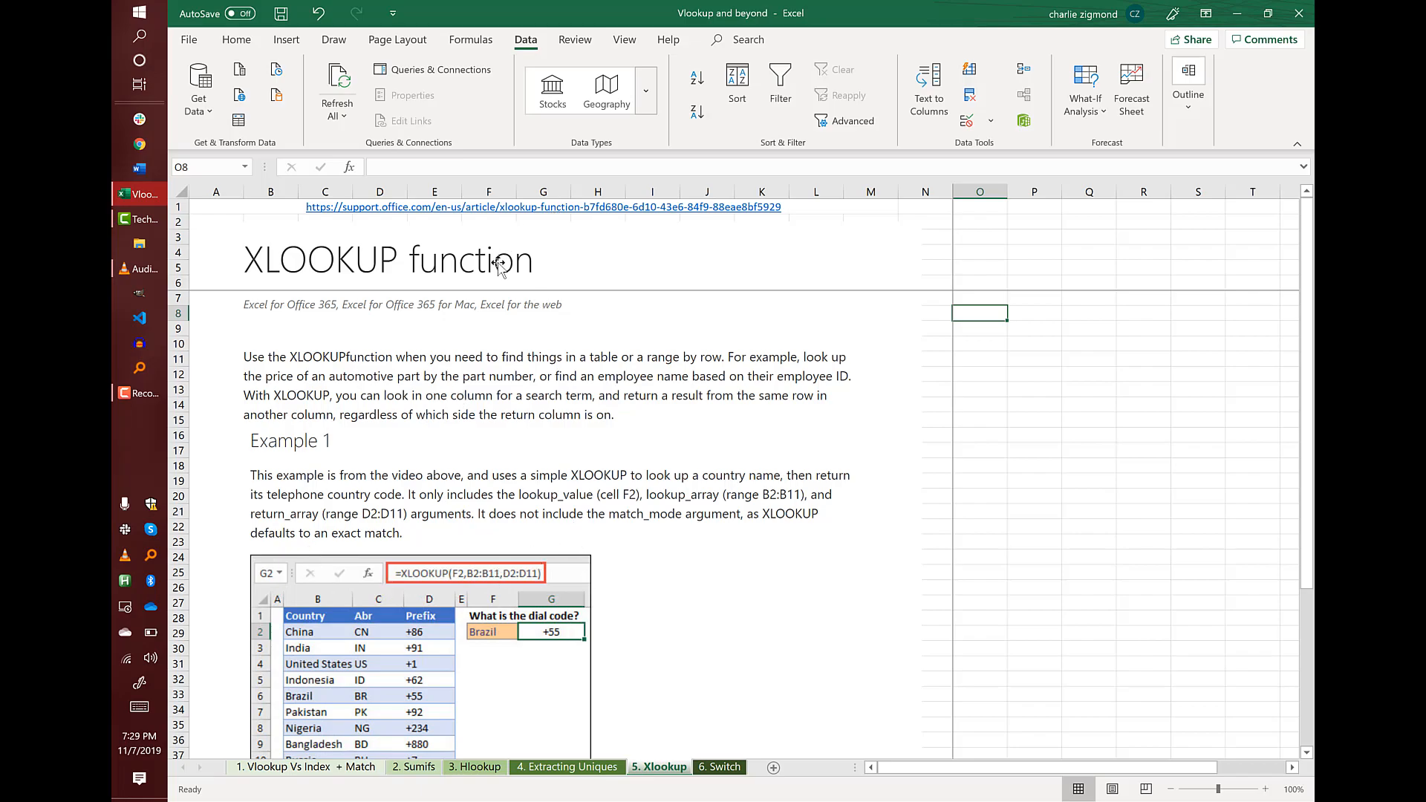
pyautogui.scroll(-3, 495, 312)
pyautogui.scroll(-1, 495, 312)
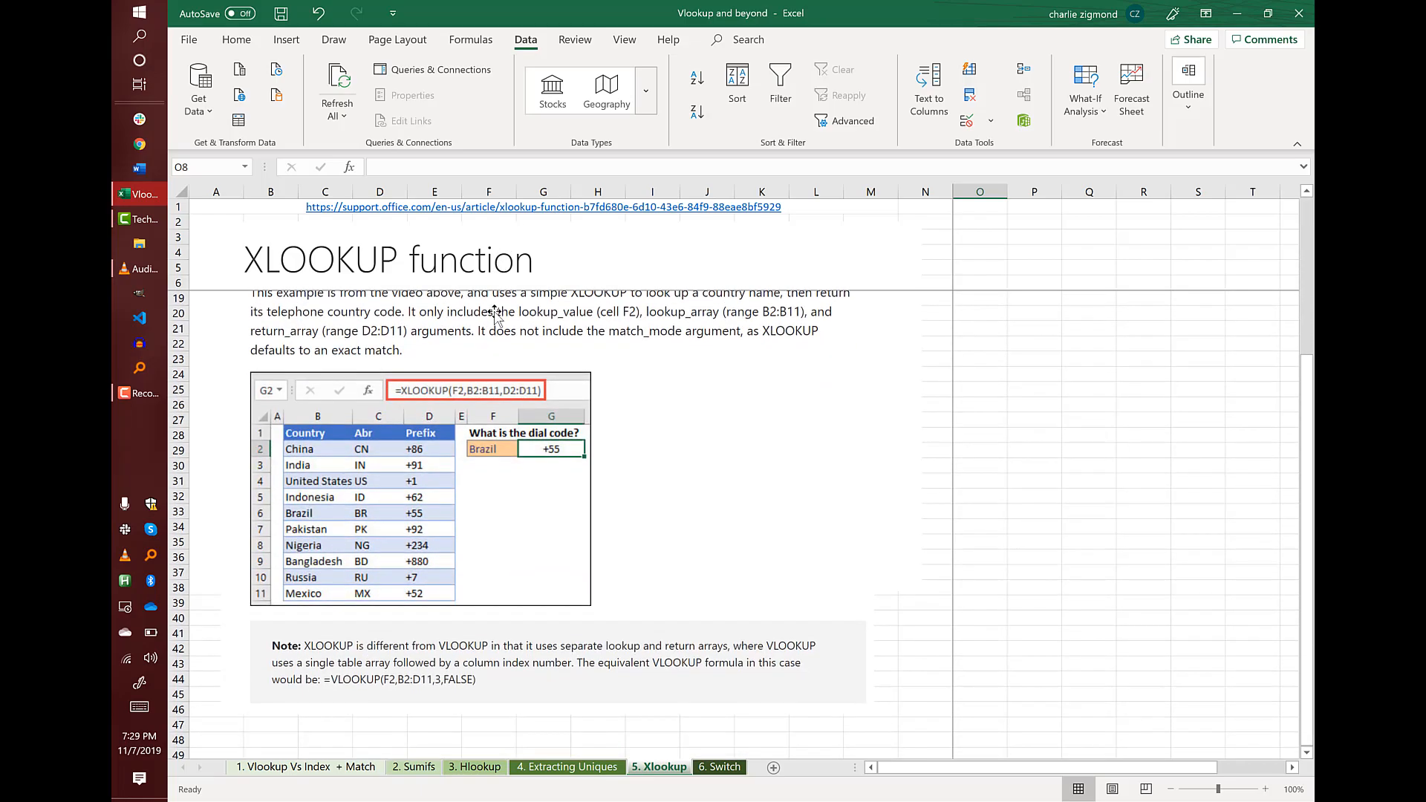
pyautogui.scroll(-2, 496, 318)
# Open the "6. Switch" sheet and enlarge the formula bar to show the whole SWITCH formula in A2
pyautogui.click(722, 767)
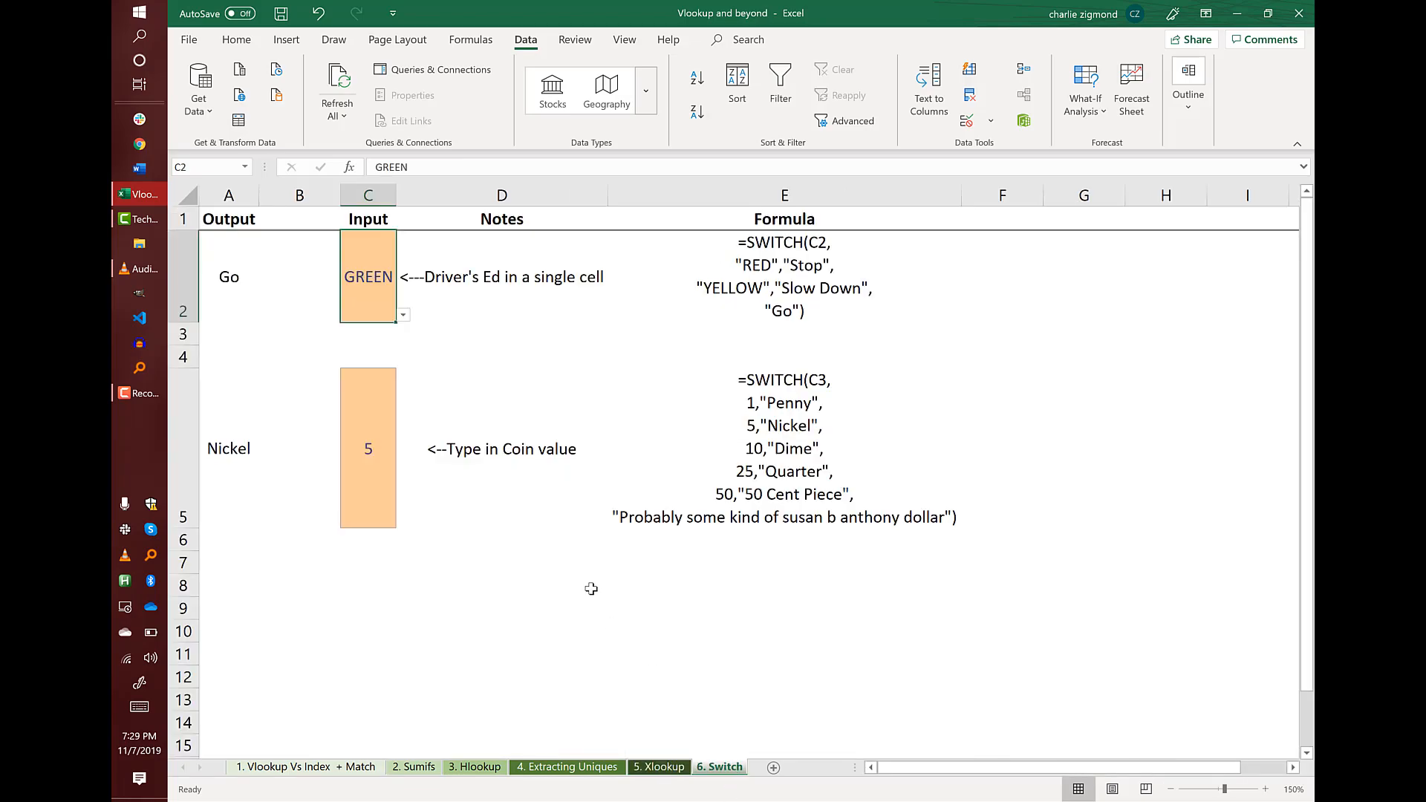
pyautogui.click(261, 292)
pyautogui.click(211, 267)
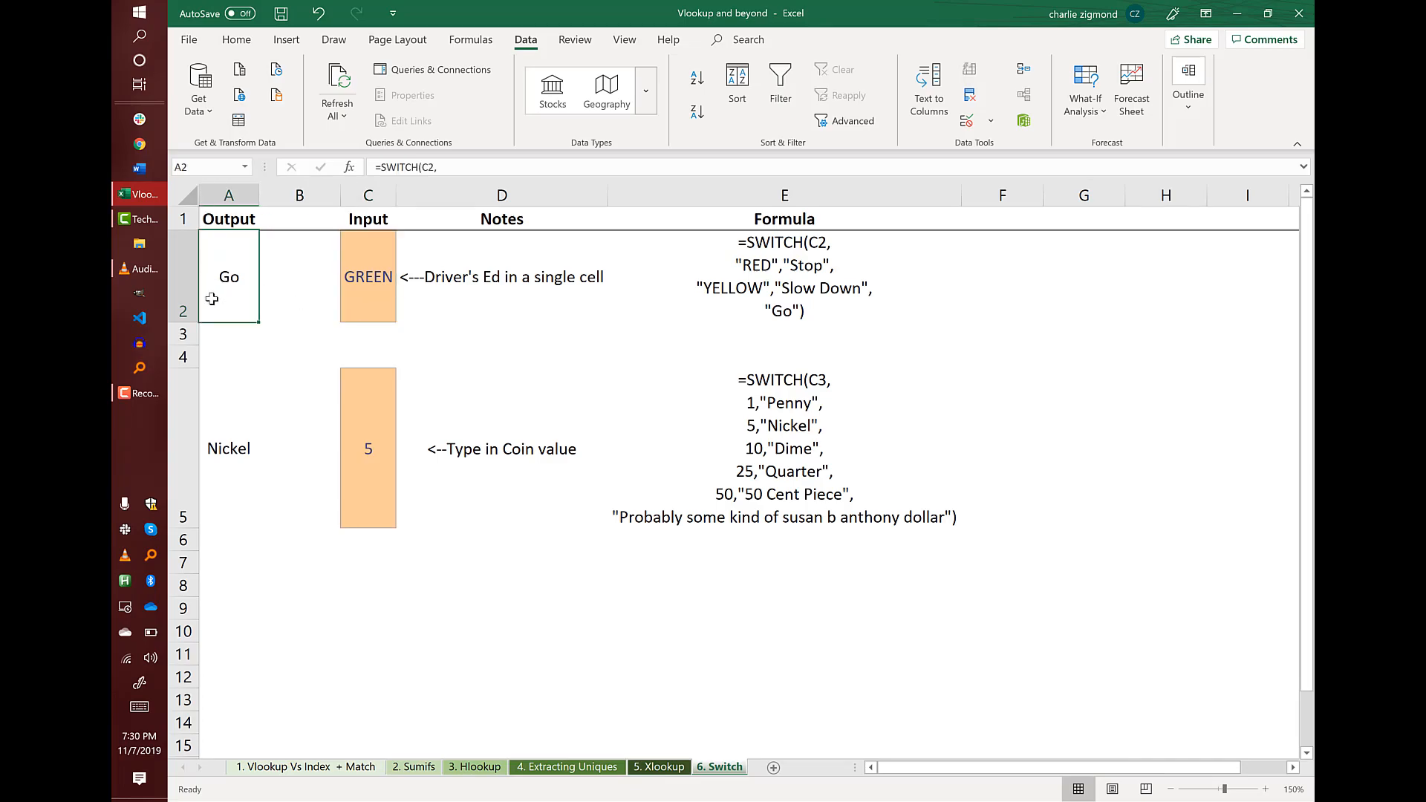
pyautogui.click(432, 167)
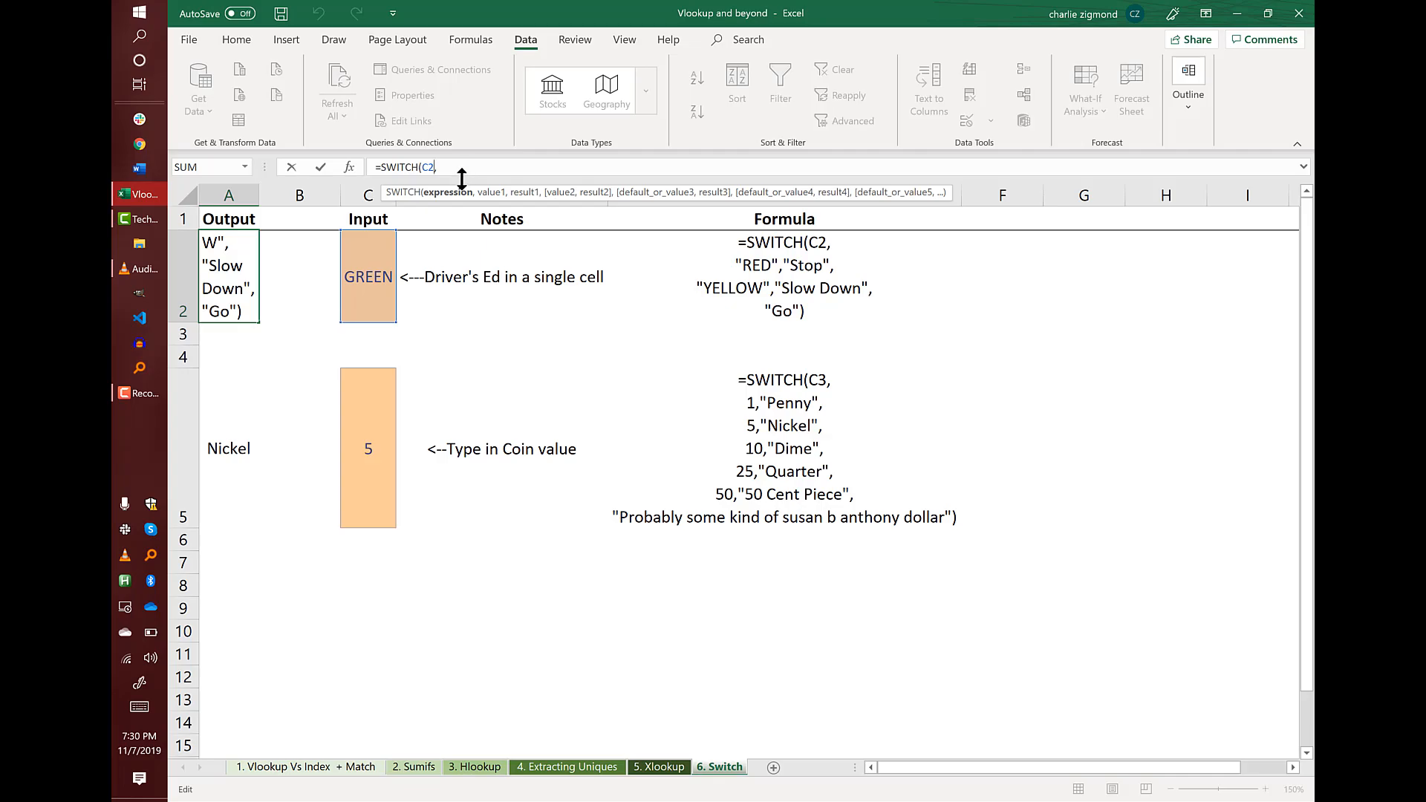
pyautogui.moveTo(461, 179); pyautogui.dragTo(461, 245)
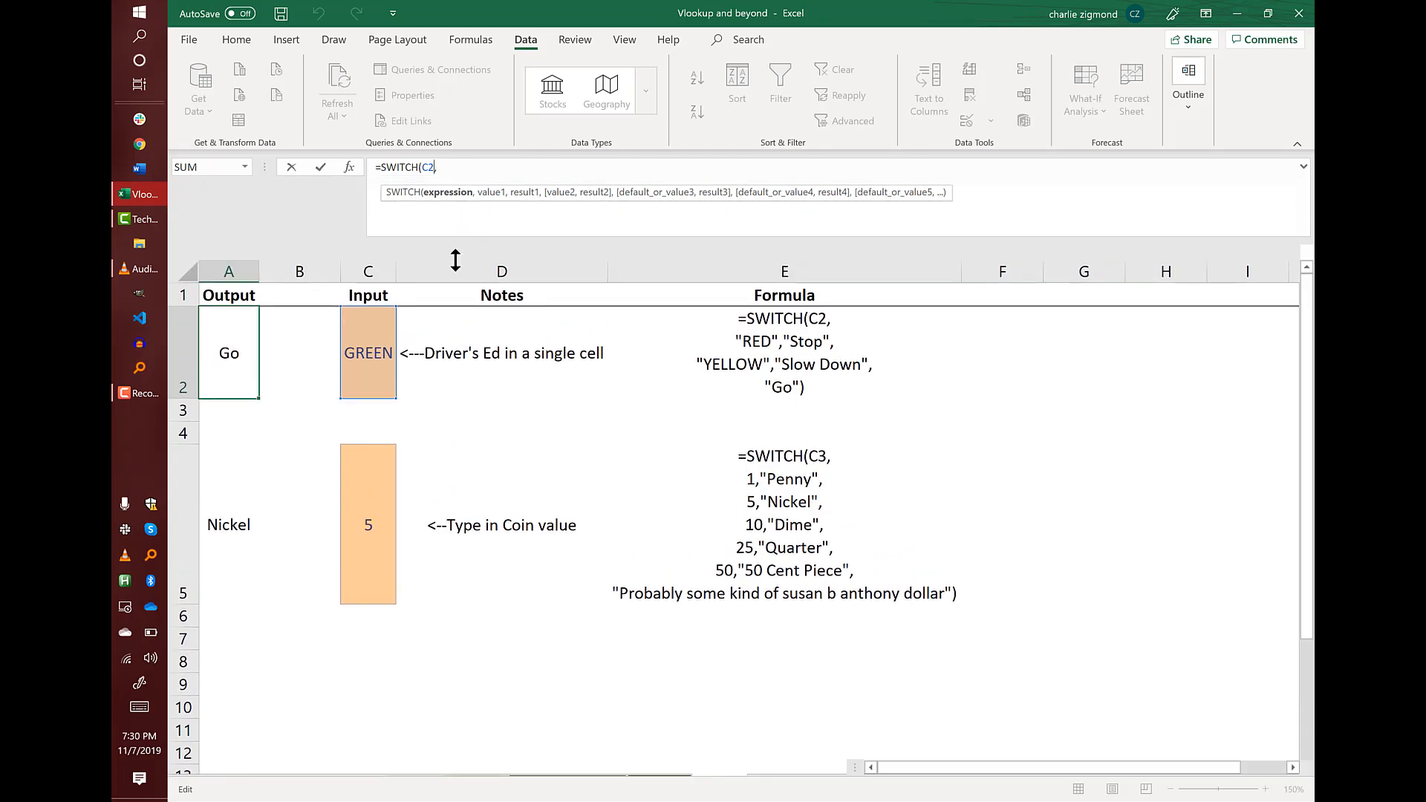
# Examine the value and result arguments of the SWITCH formula in A2, then shrink the formula bar back to one line
pyautogui.click(455, 170)
pyautogui.click(426, 181)
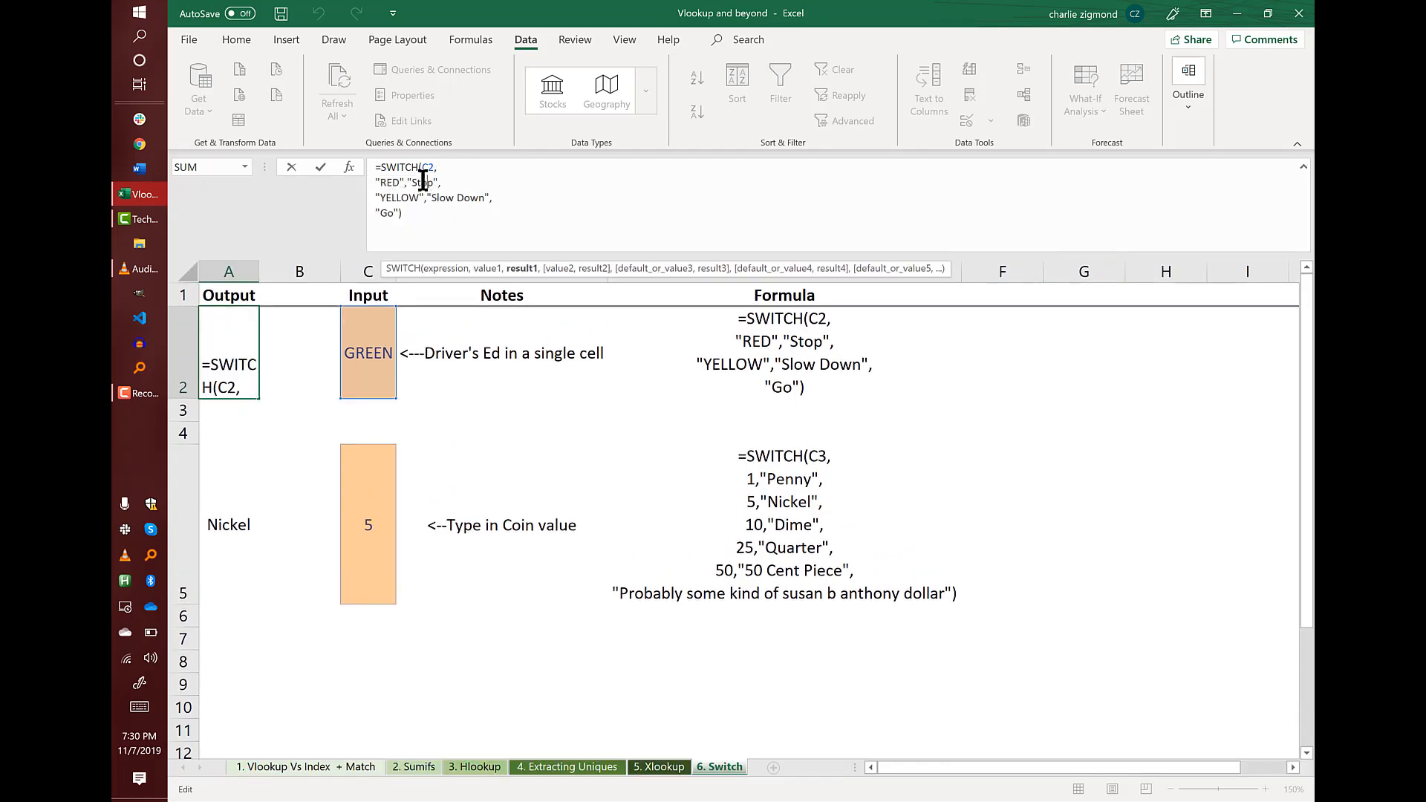
pyautogui.click(387, 182)
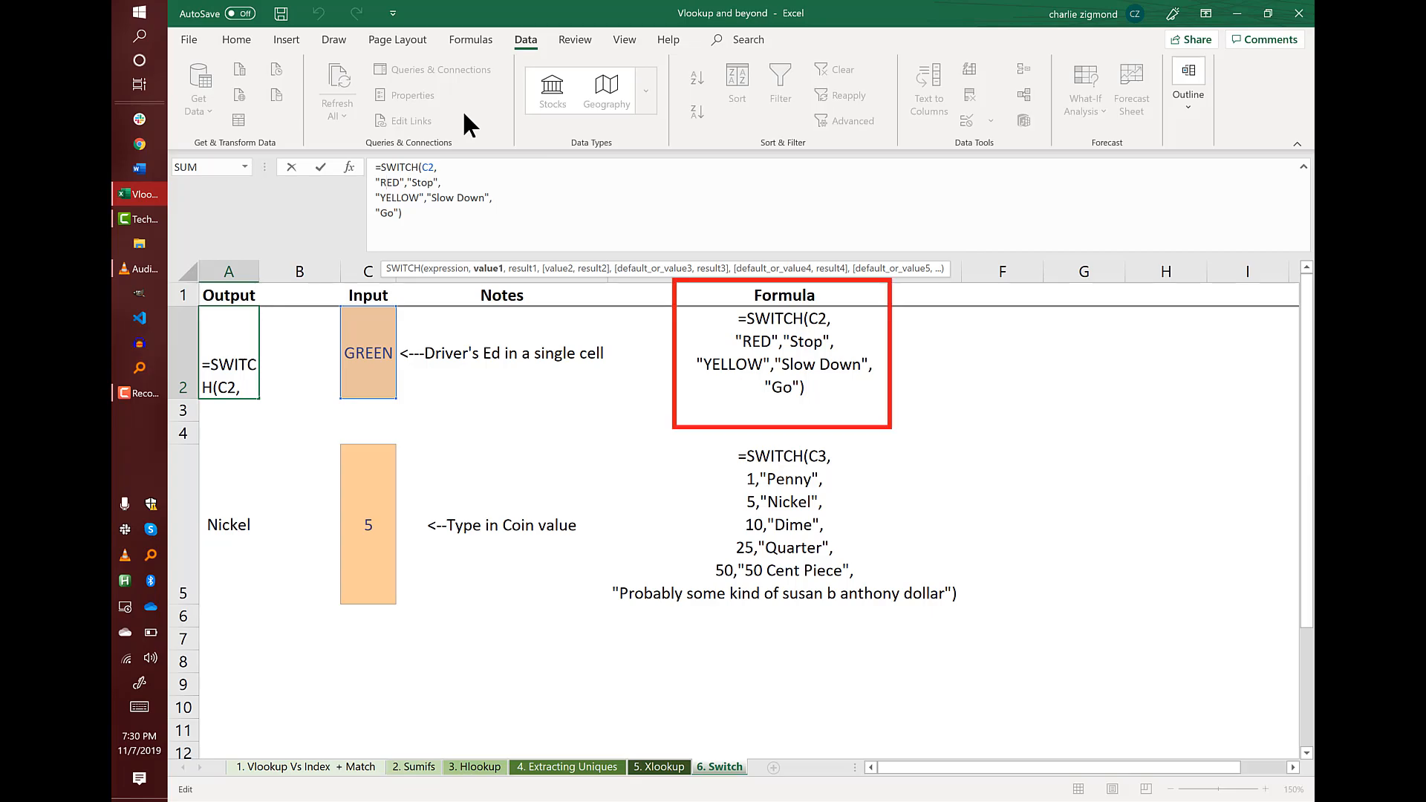
pyautogui.press('Return')
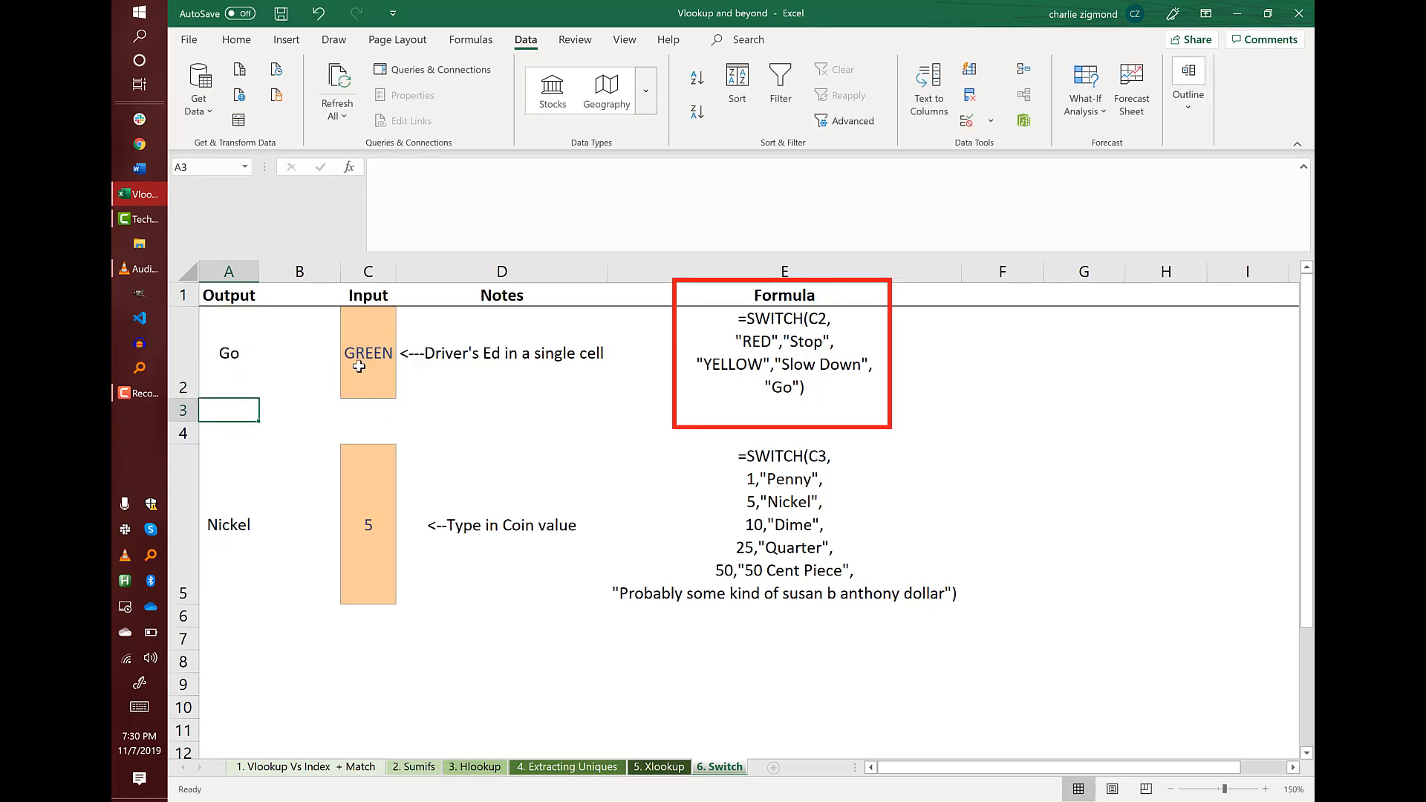
pyautogui.moveTo(392, 254); pyautogui.dragTo(408, 179)
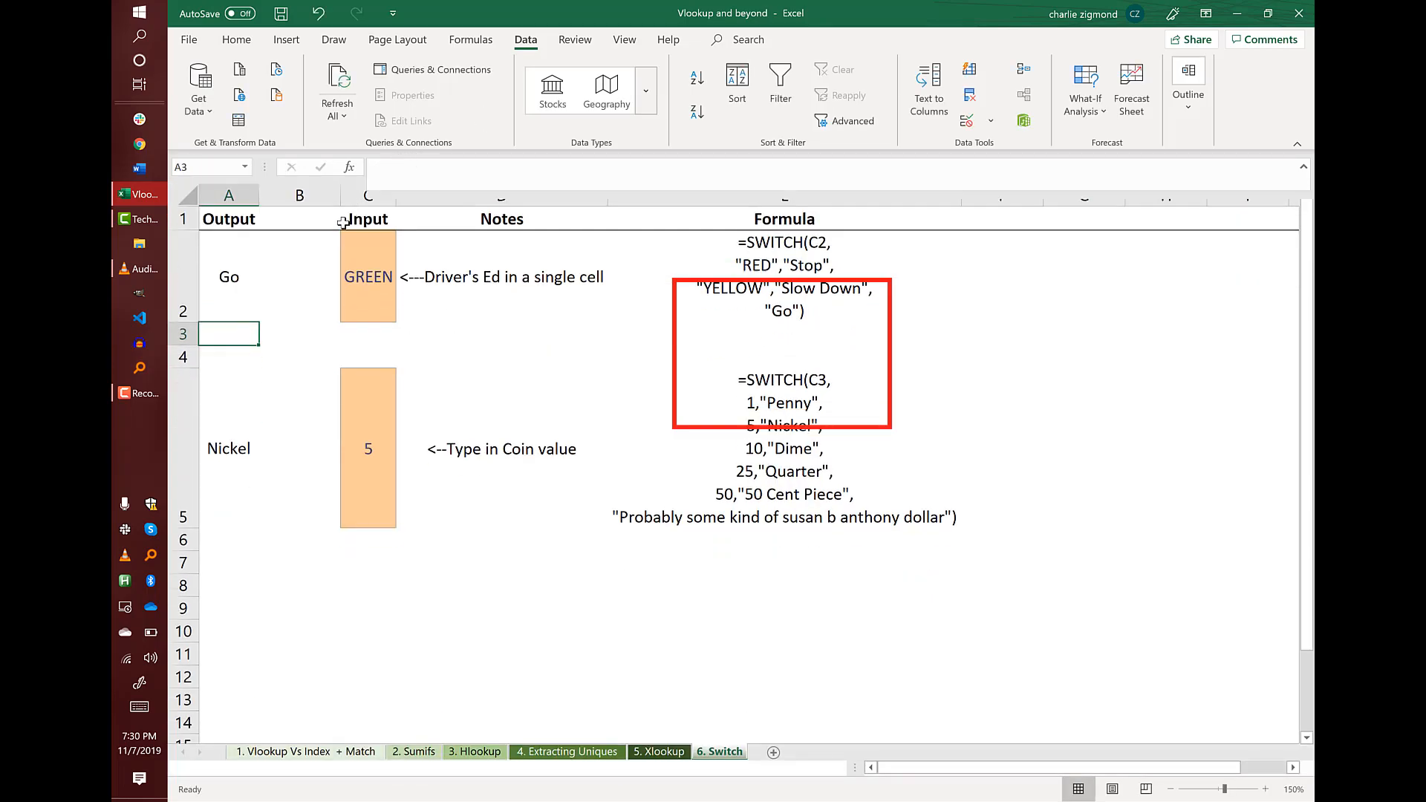
# Test the traffic-light input in C2 with RED and then YELLOW
pyautogui.click(361, 279)
pyautogui.click(402, 315)
pyautogui.click(368, 332)
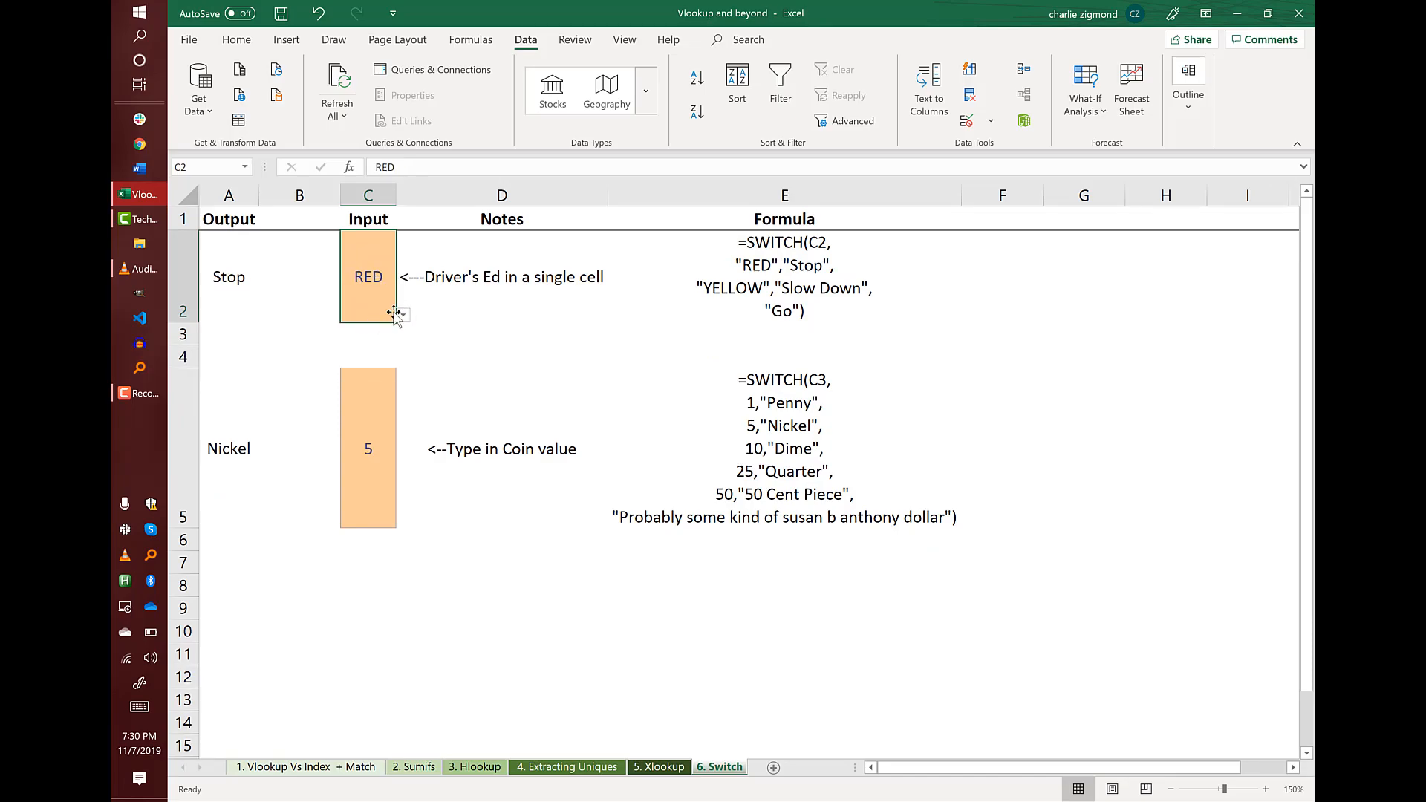
pyautogui.click(402, 315)
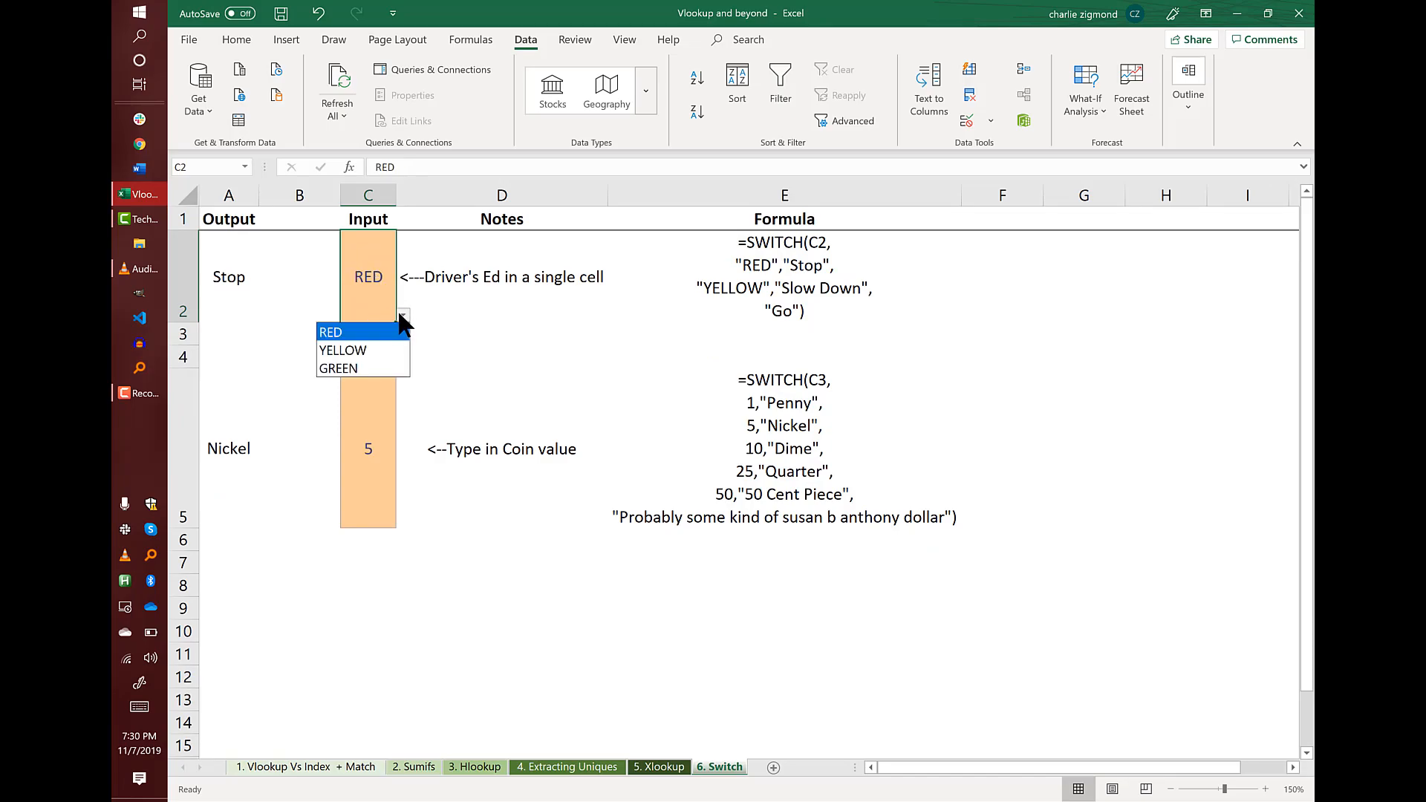
pyautogui.click(359, 352)
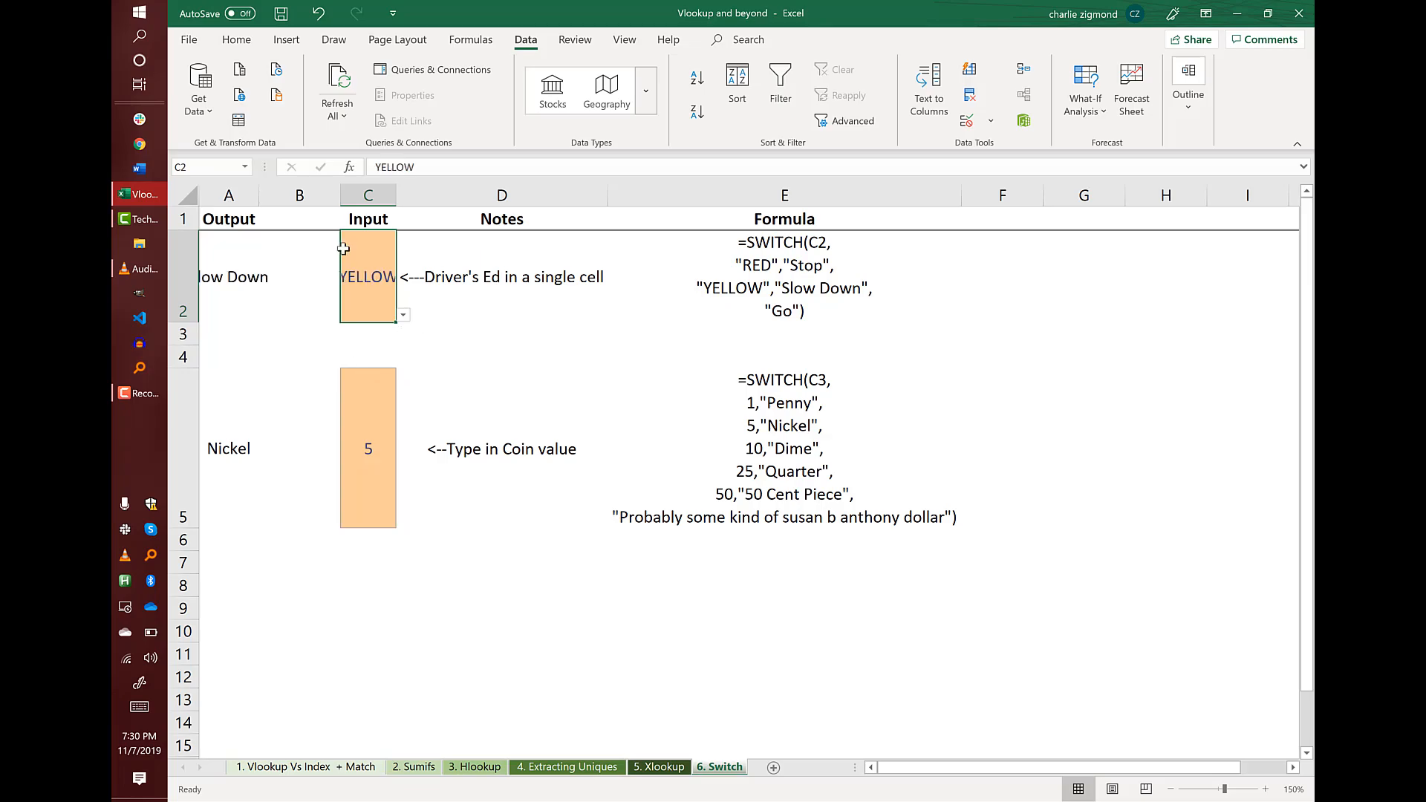
# Widen column A to fit the "Slow Down" output and set the input in C2 to RED
pyautogui.moveTo(260, 191); pyautogui.dragTo(300, 191)
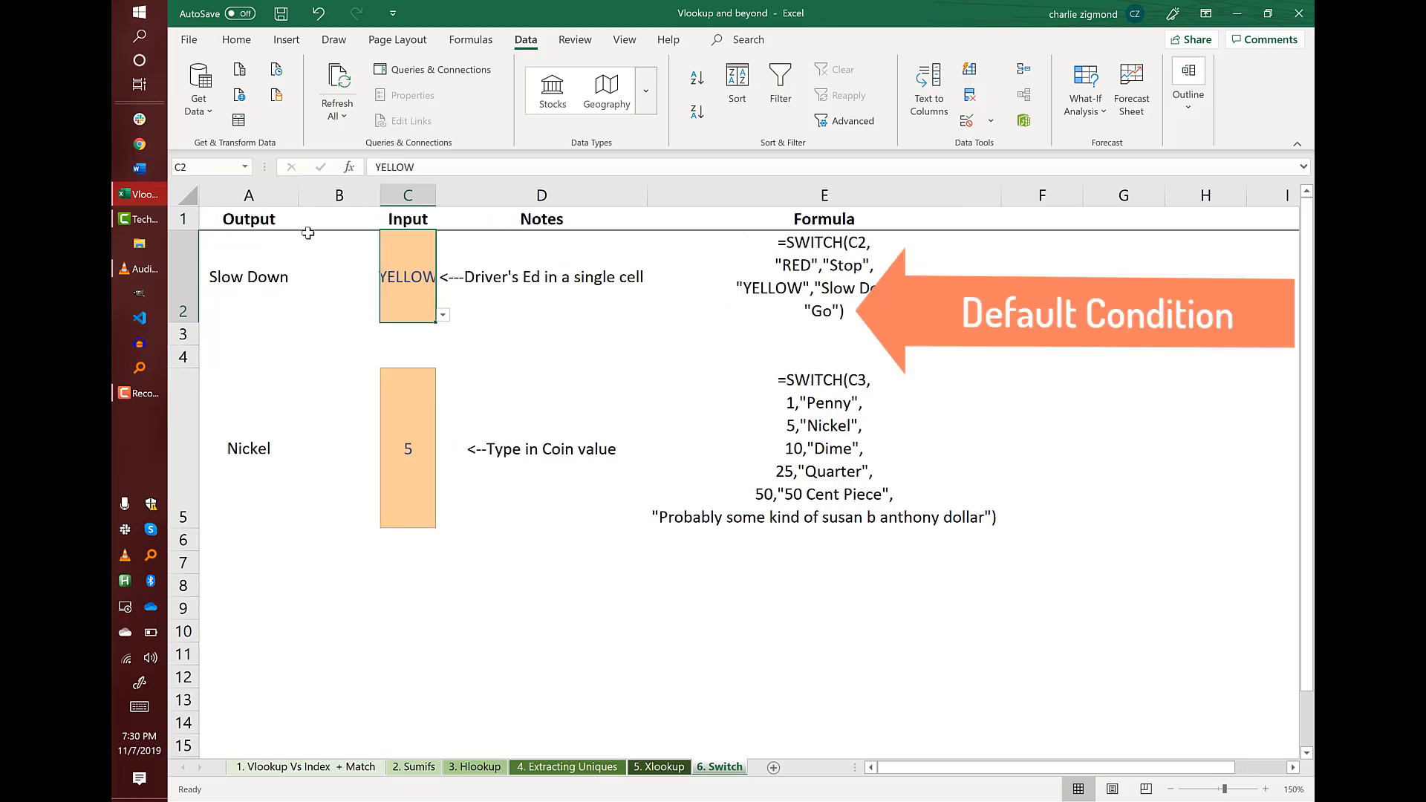
pyautogui.click(443, 313)
pyautogui.click(427, 331)
# Test the coin value input in C5 with 1, 5 and 10
pyautogui.click(421, 499)
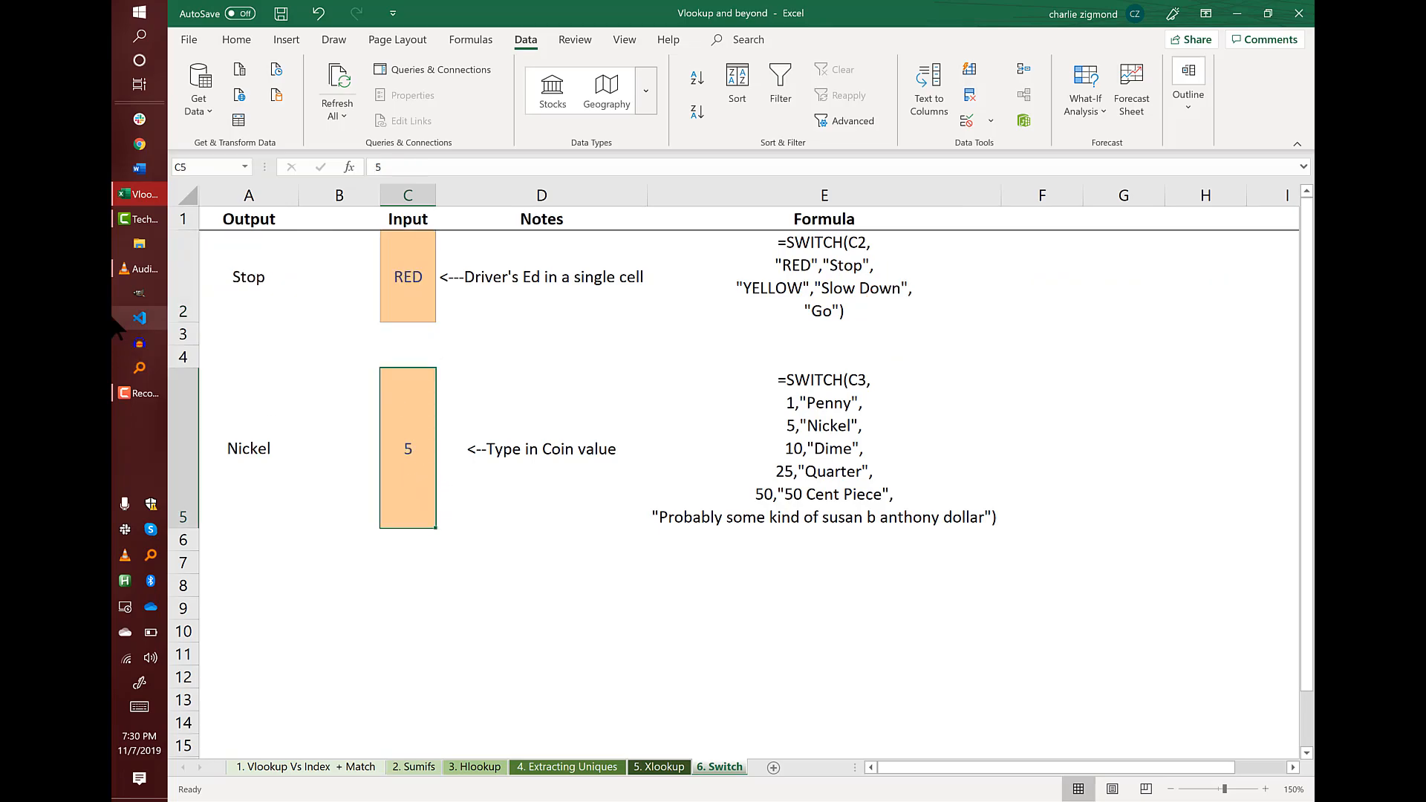
pyautogui.write('1')
pyautogui.press('Return')
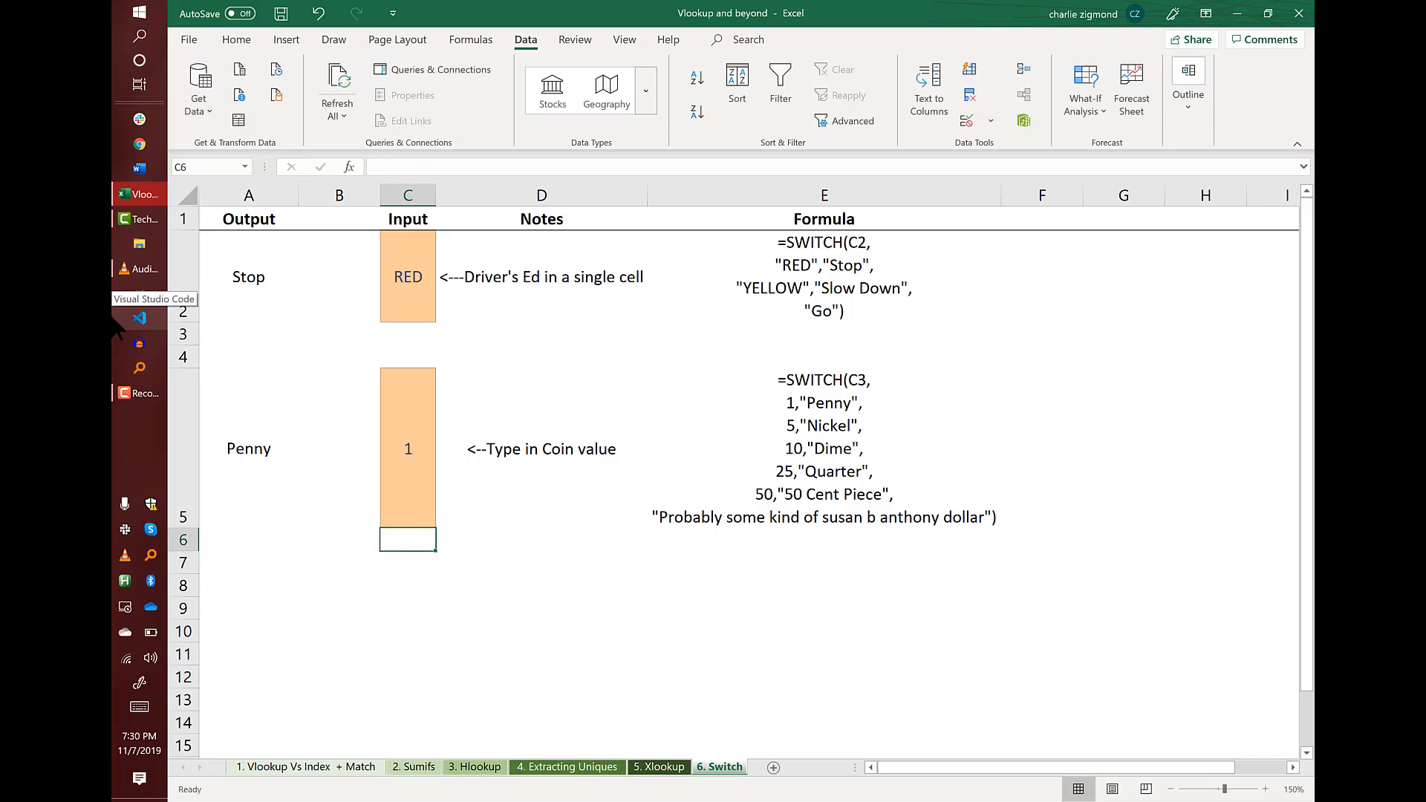
pyautogui.press('Up')
pyautogui.write('5')
pyautogui.press('Return')
pyautogui.press('Up')
pyautogui.write('10')
pyautogui.press('Return')
pyautogui.press('Up')
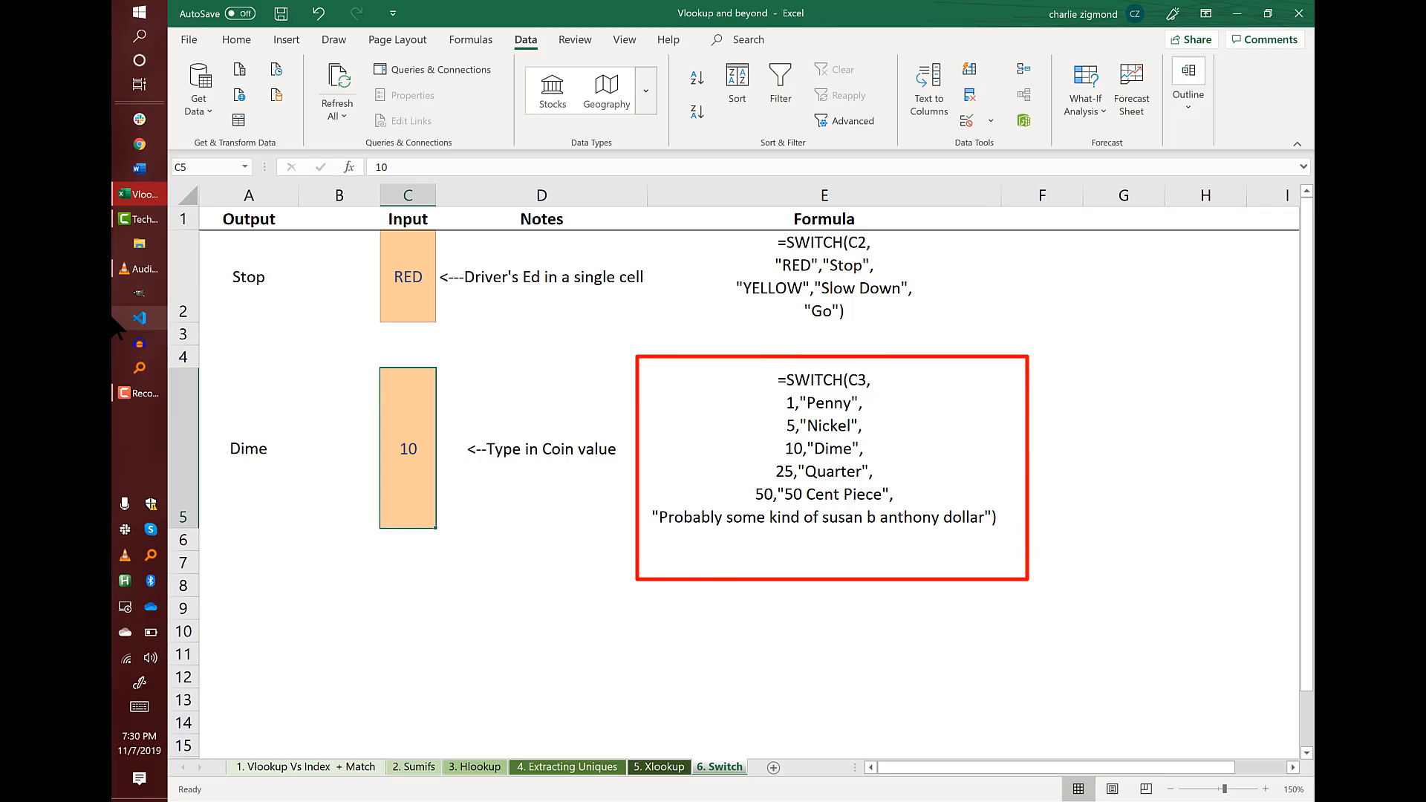
# Test the coin value input in C5 with 25 and 50
pyautogui.write('25')
pyautogui.press('Return')
pyautogui.press('Up')
pyautogui.press('F2')
pyautogui.press('BackSpace')
pyautogui.press('BackSpace')
pyautogui.write('50')
pyautogui.press('Return')
pyautogui.press('Up')
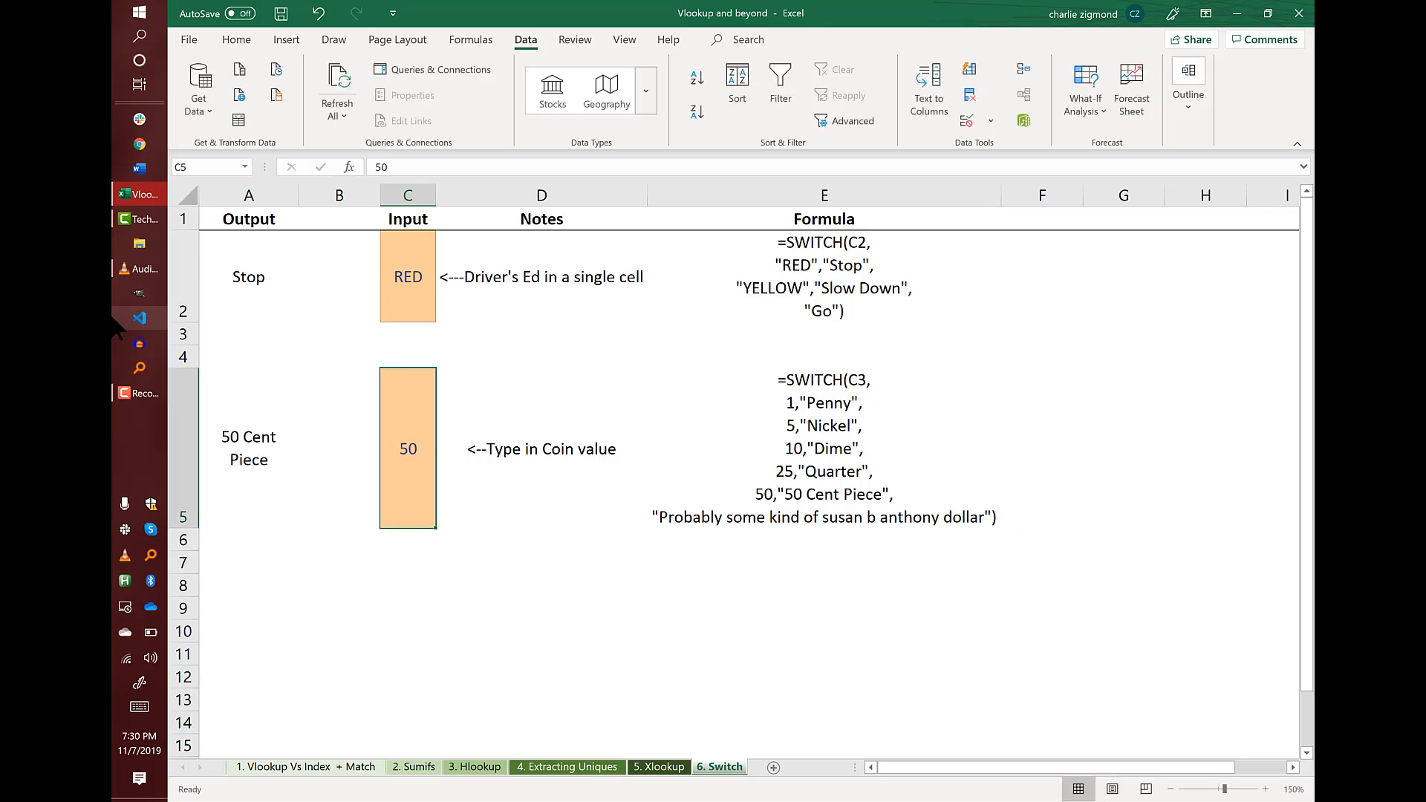
# Set the coin value in C5 to 75 to test the default case of the SWITCH formula
pyautogui.write('75')
pyautogui.press('Return')
pyautogui.press('Up')
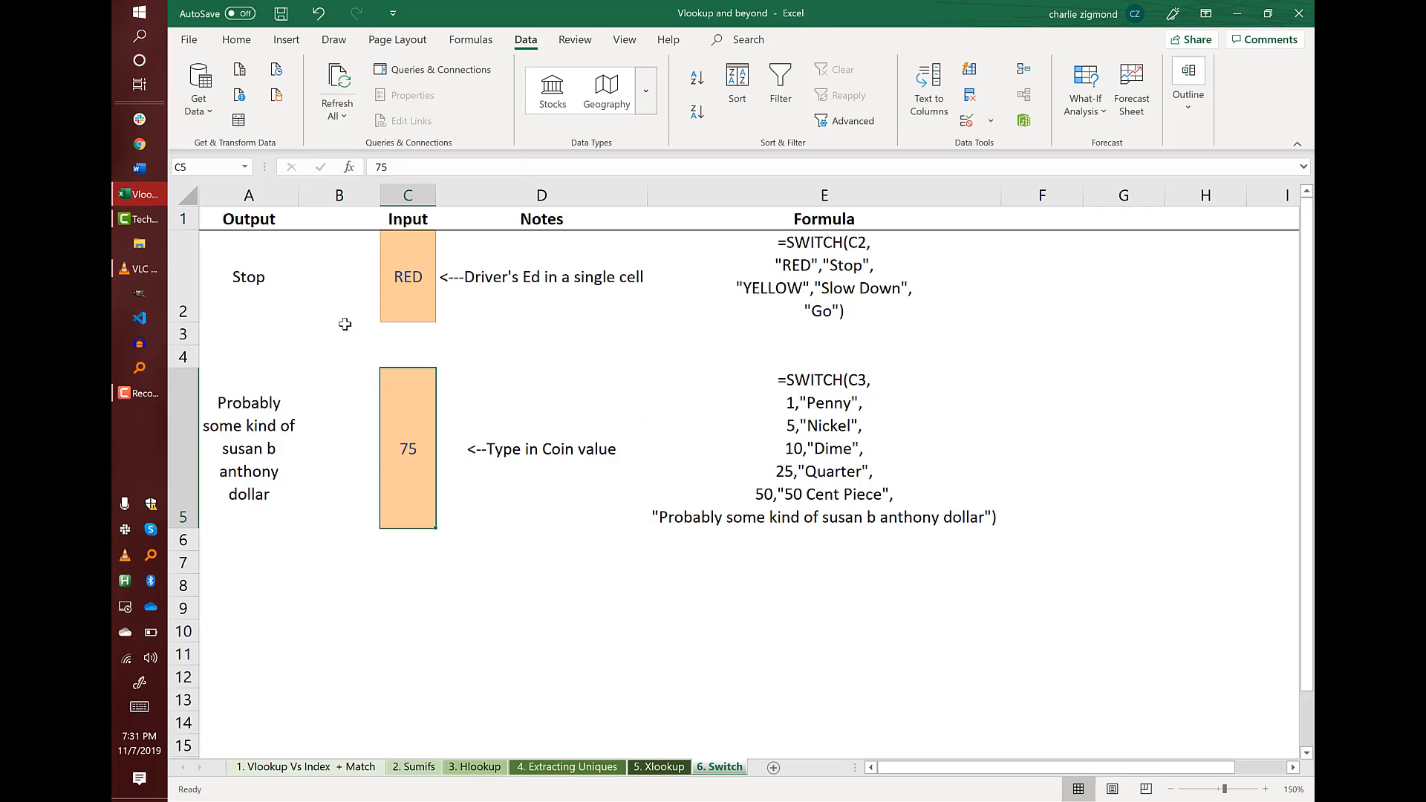
pyautogui.click(138, 393)
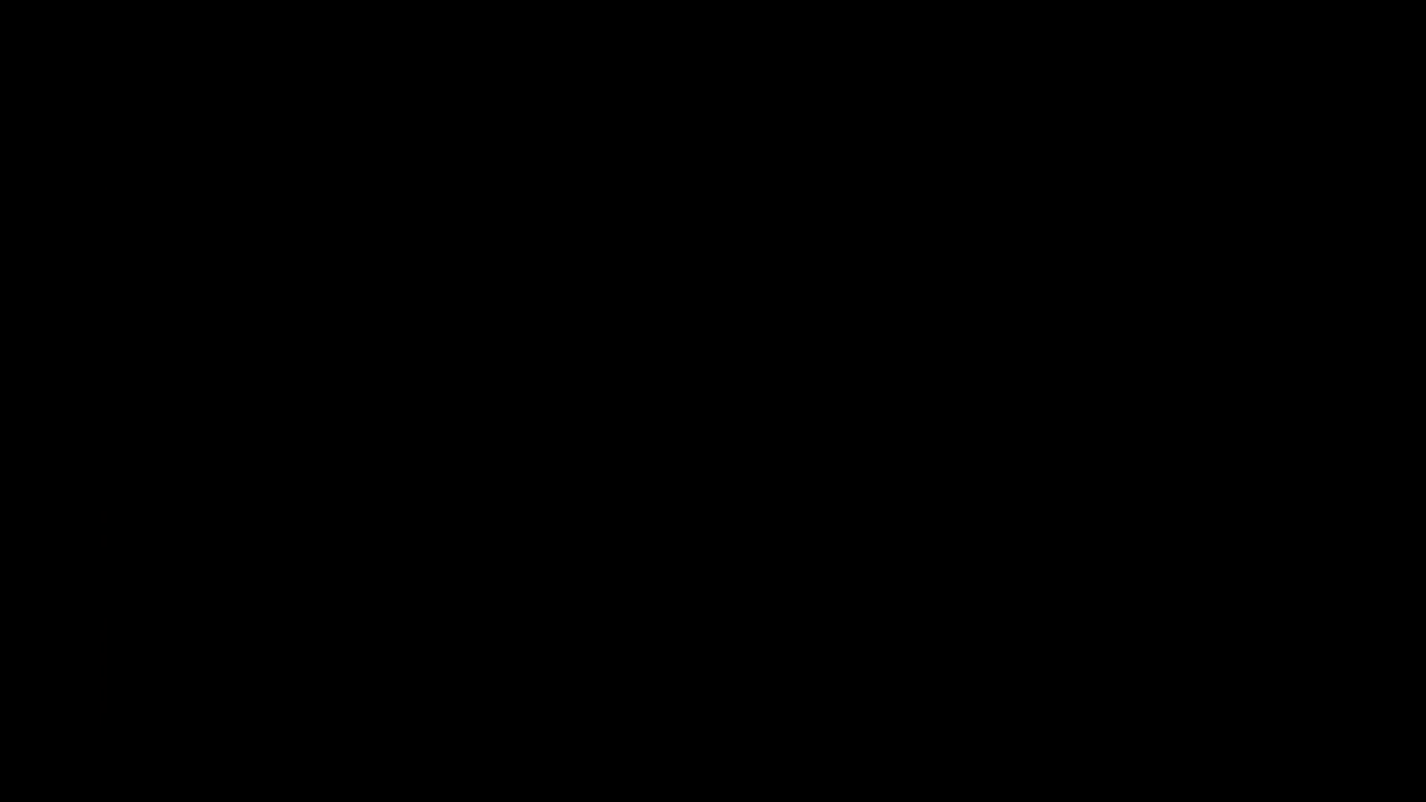